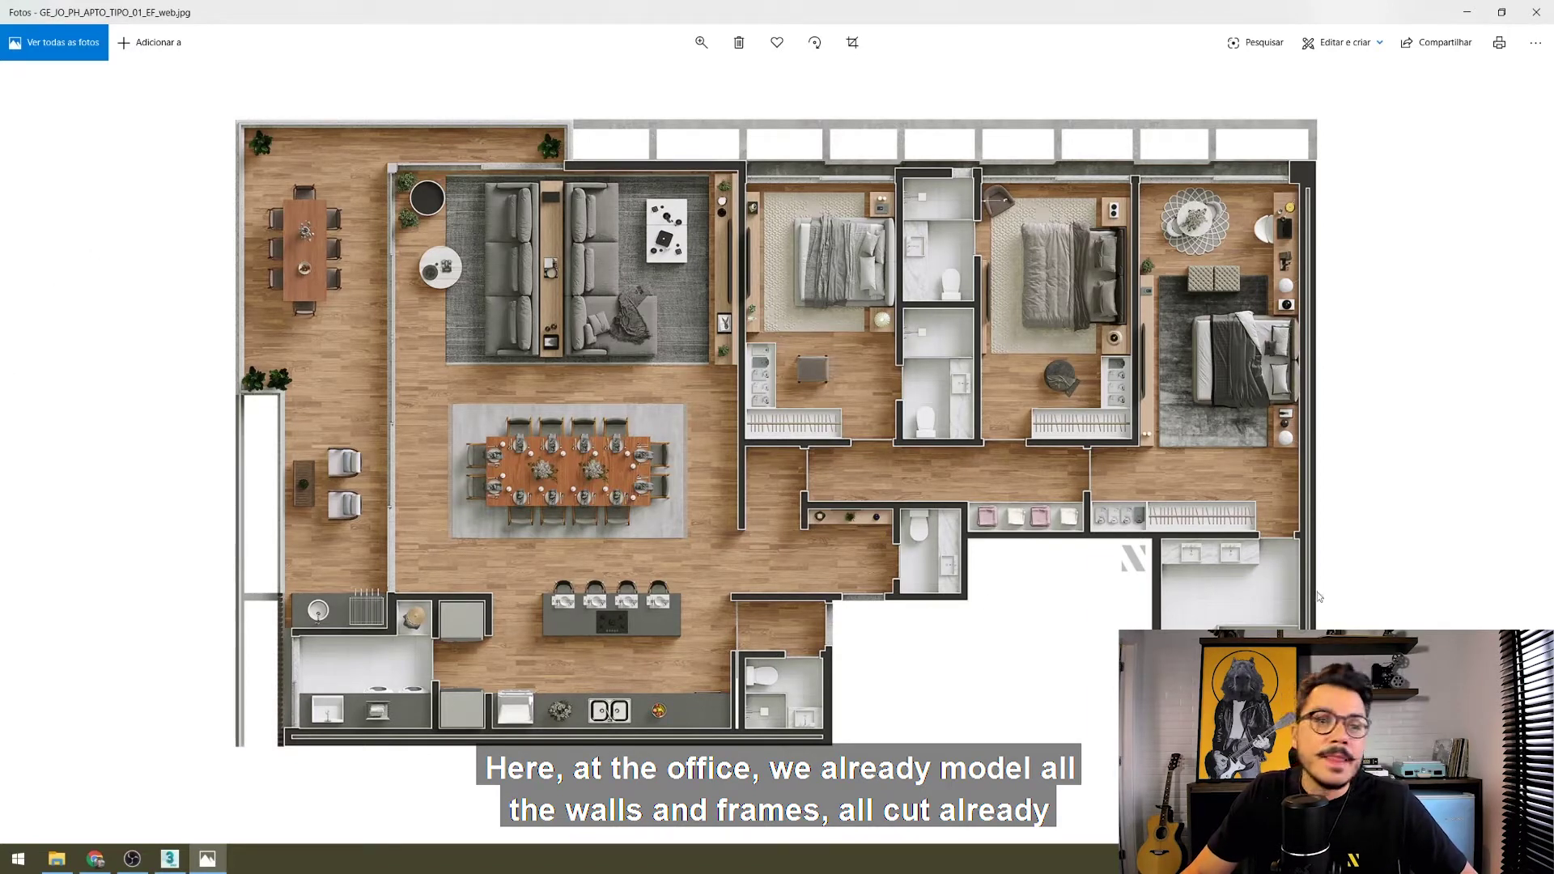
- Switch from the rendered plan image to 3ds Max and examine the apartment model from above and in perspective
left_click(1468, 13)
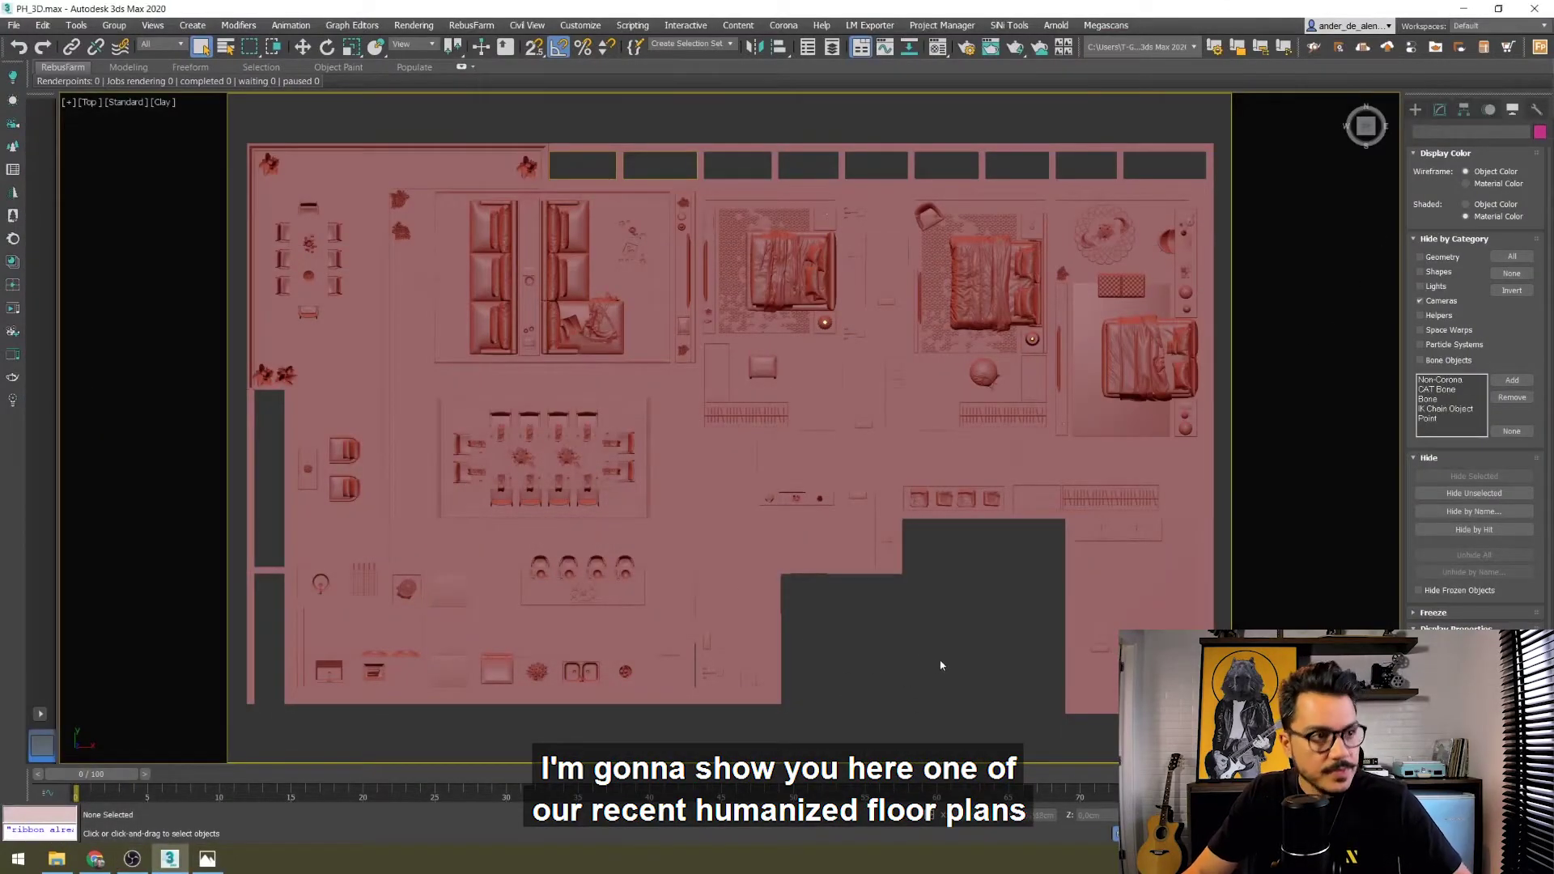
key("shift+f")
middle_click_drag(953, 561, 968, 529)
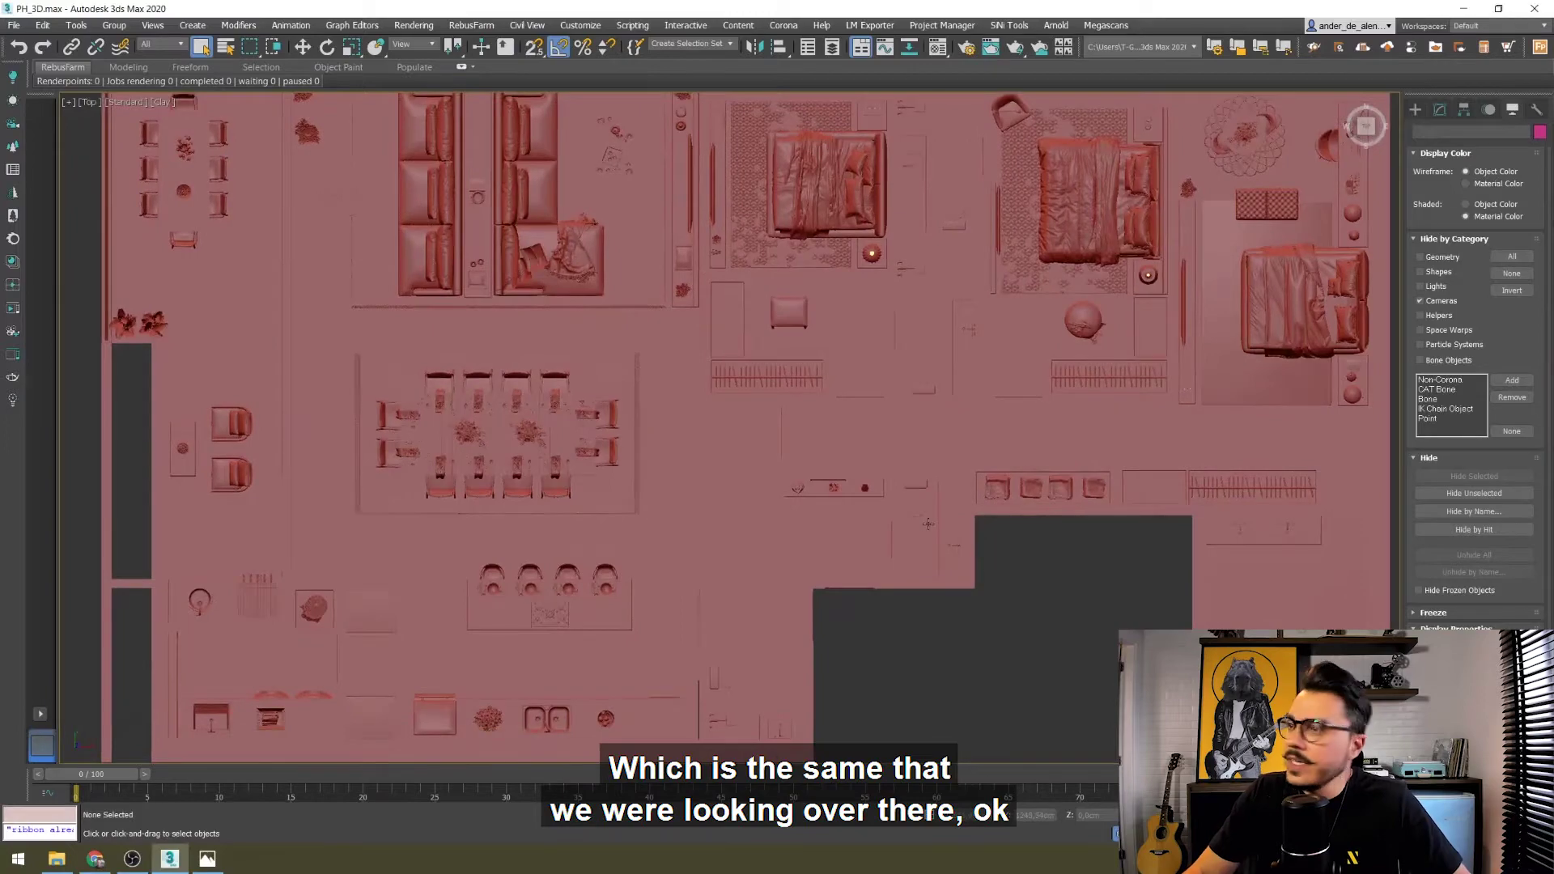
key("z")
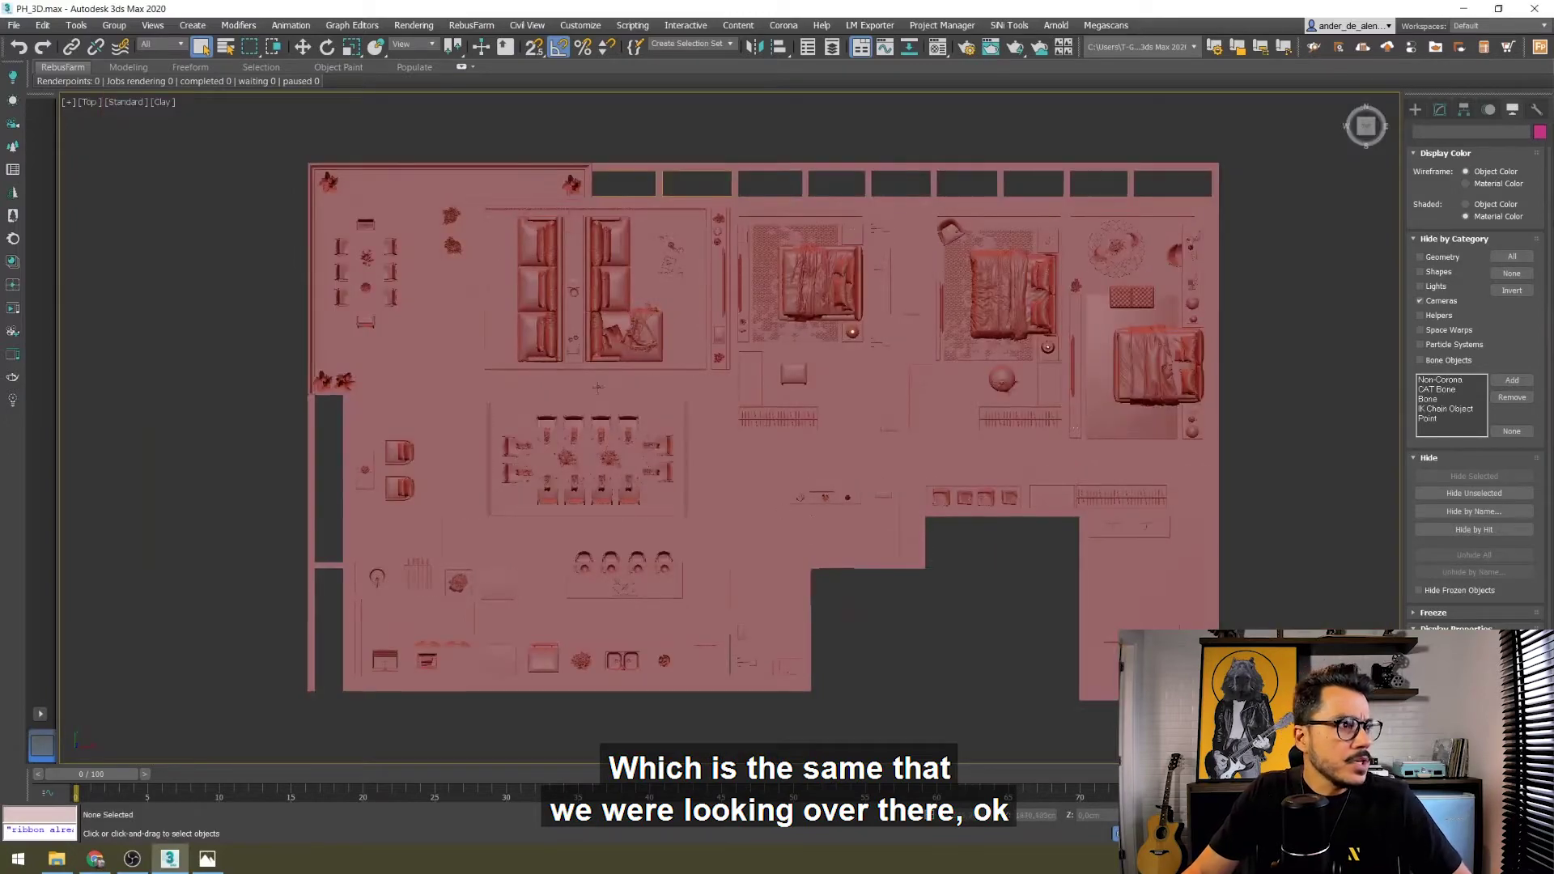
middle_click_drag(433, 447, 467, 381, "alt")
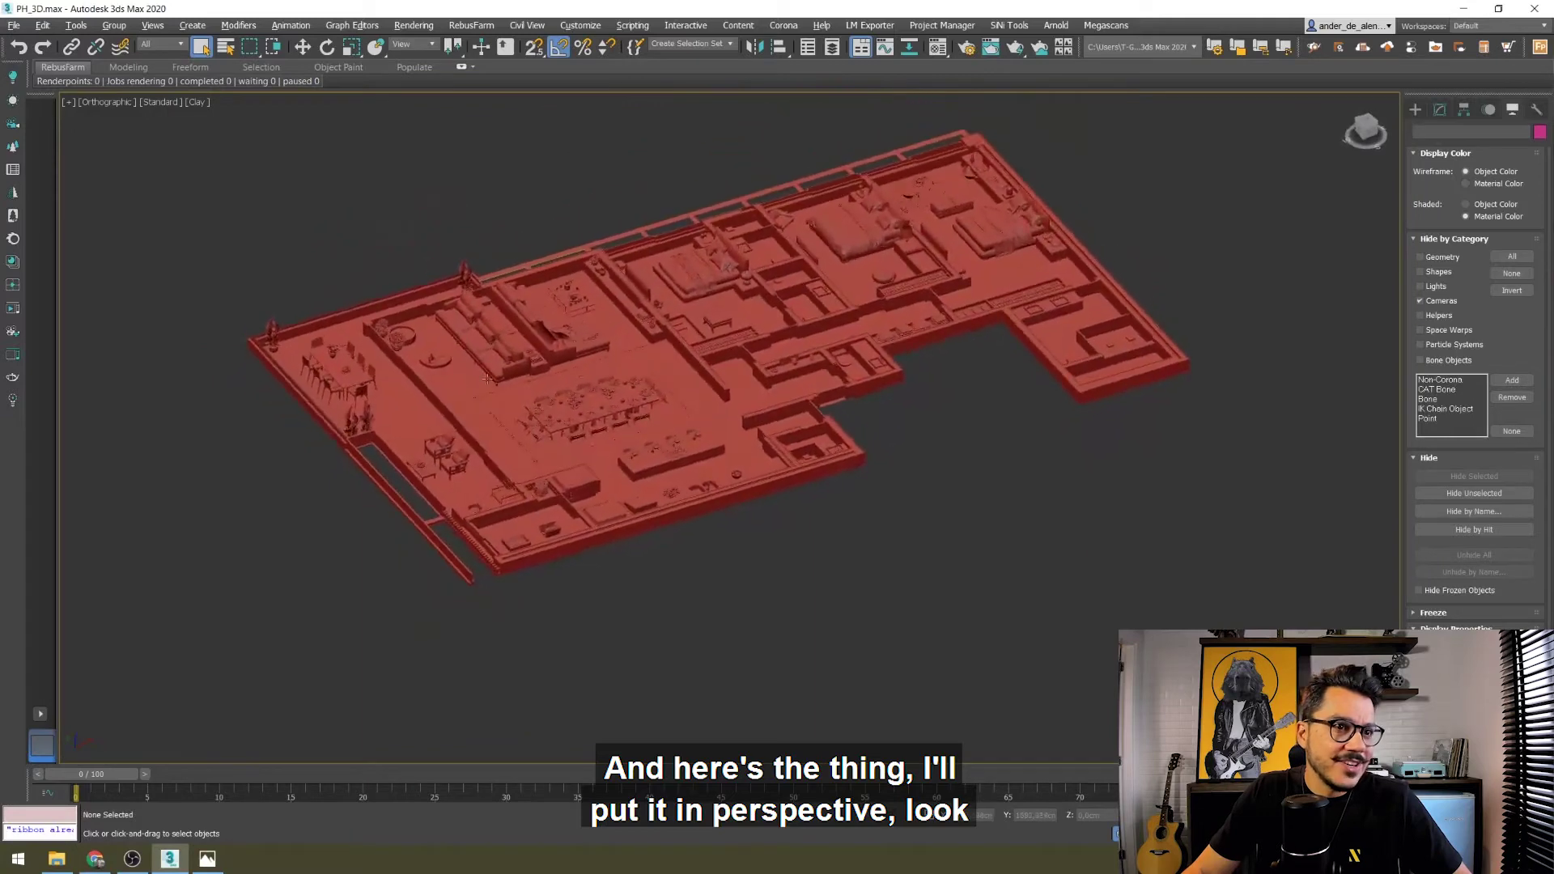
middle_click_drag(730, 396, 711, 427)
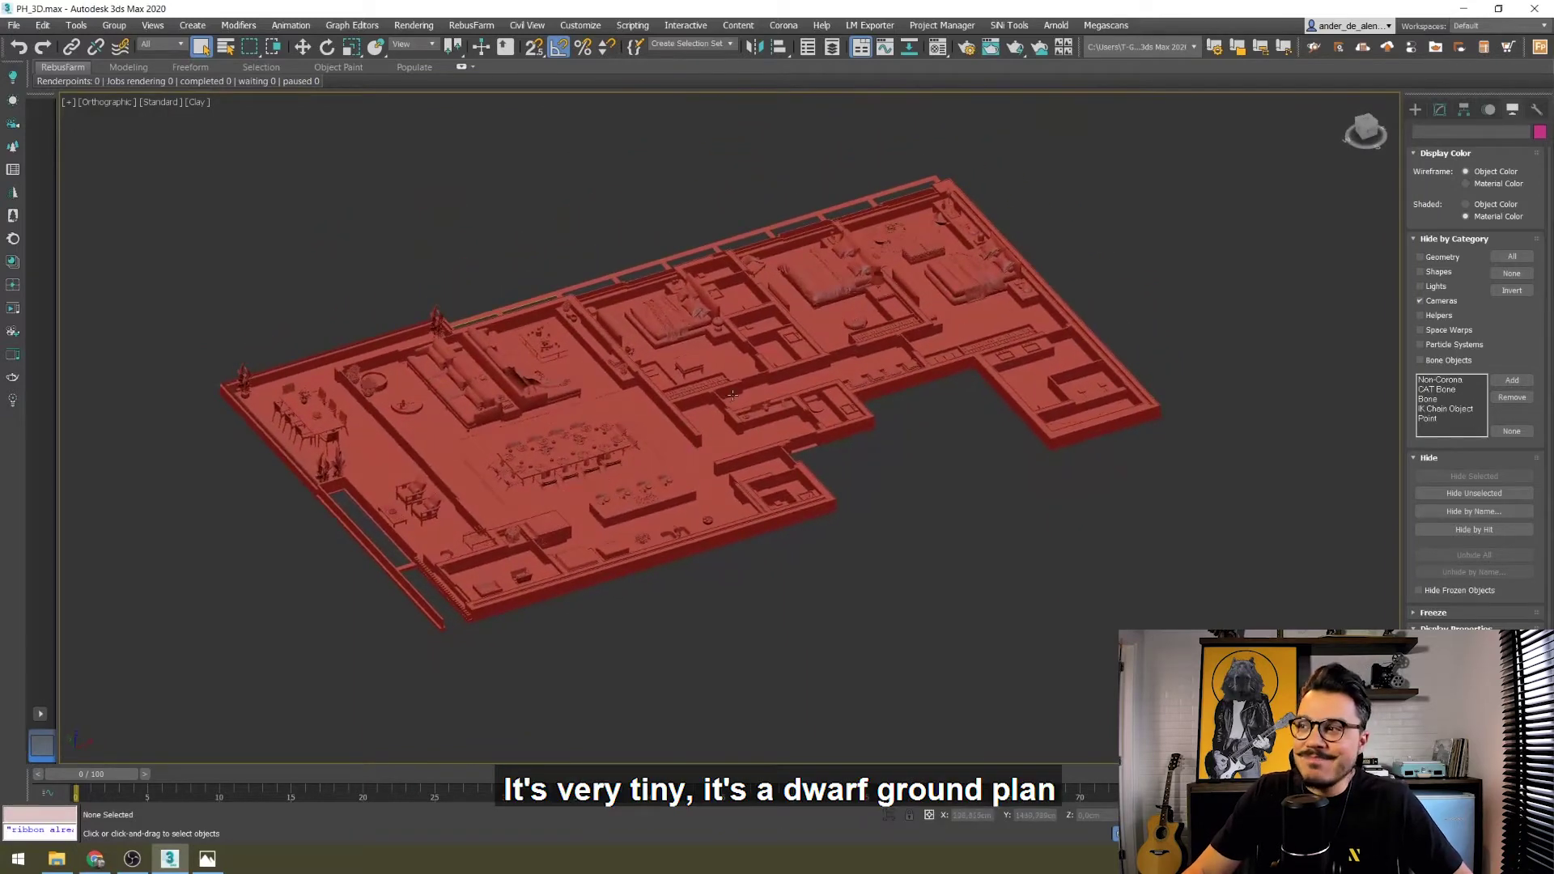
scroll(993, 406, "up", 3)
middle_click_drag(994, 407, 967, 423)
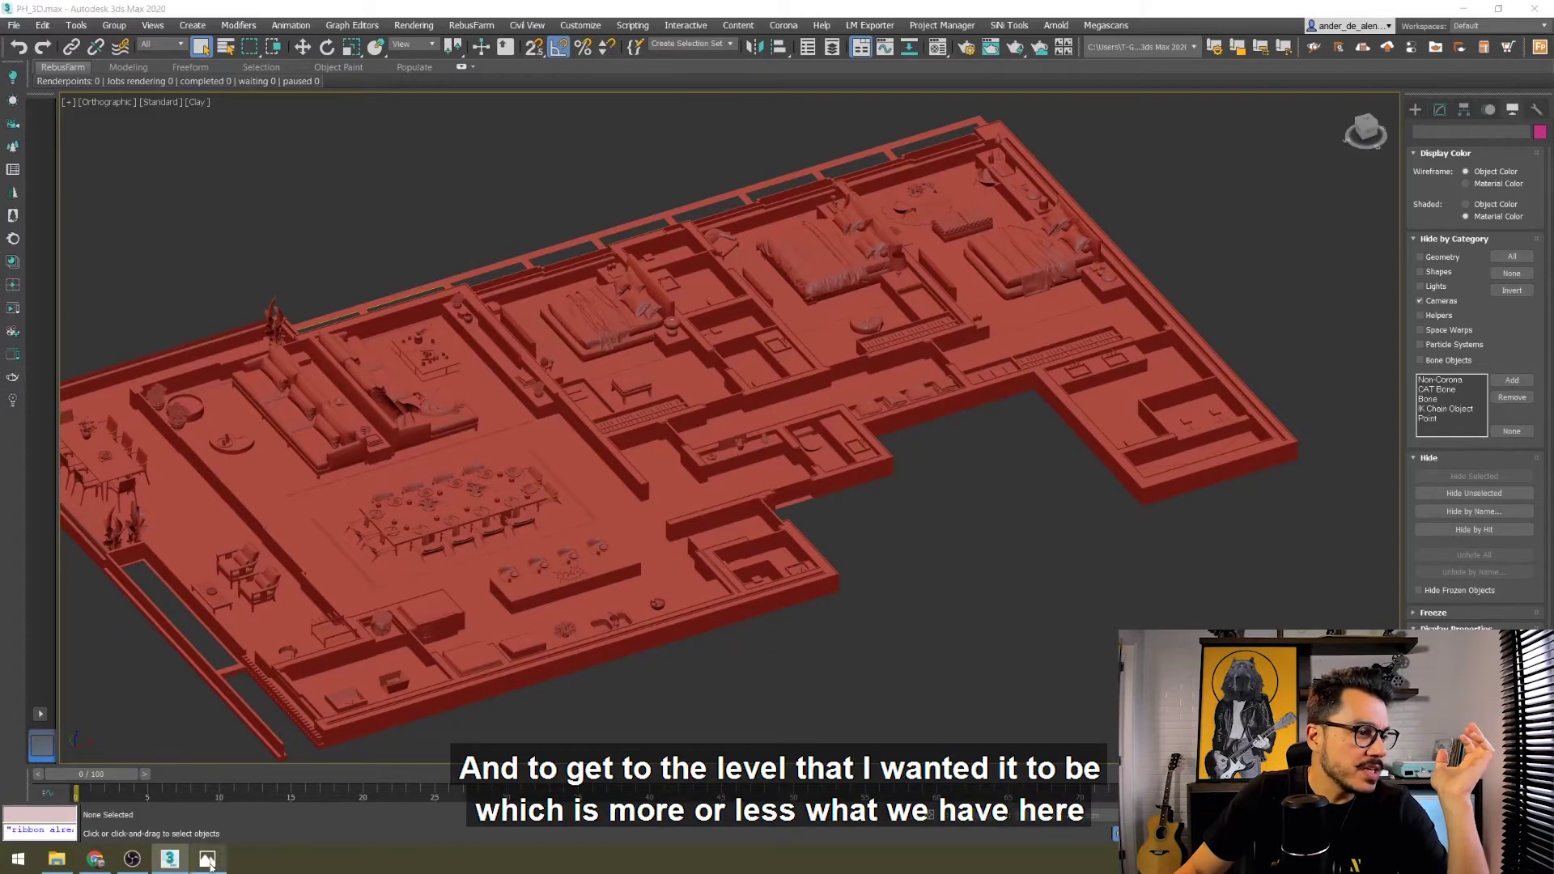
- Check the rendered floor plan image in Photos against the 3D model, looking closely at the low walls around the bedrooms
left_click(207, 858)
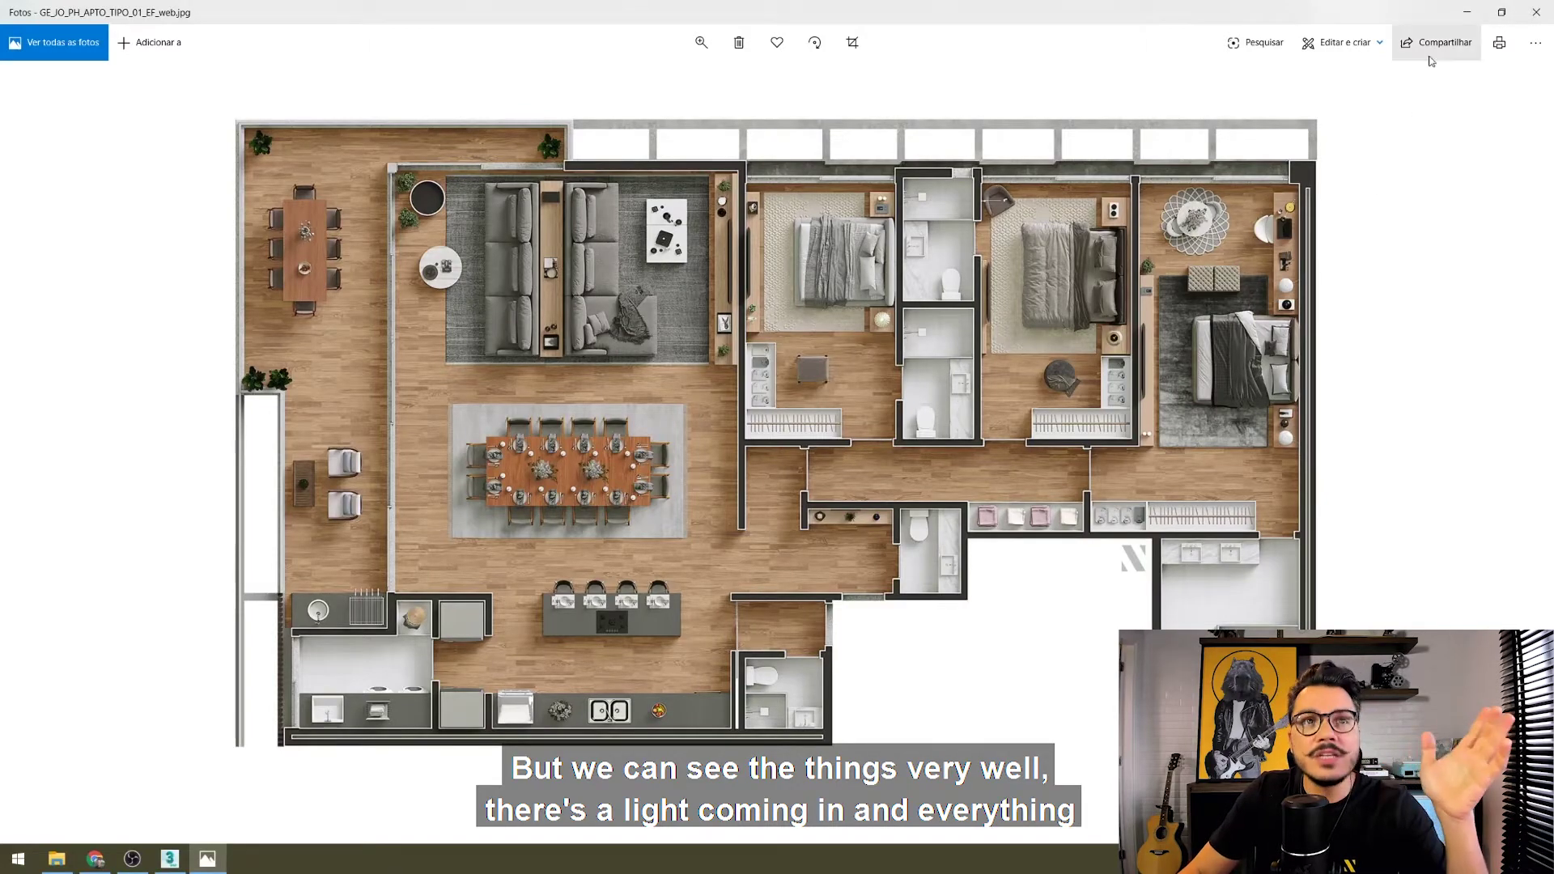
left_click(1467, 12)
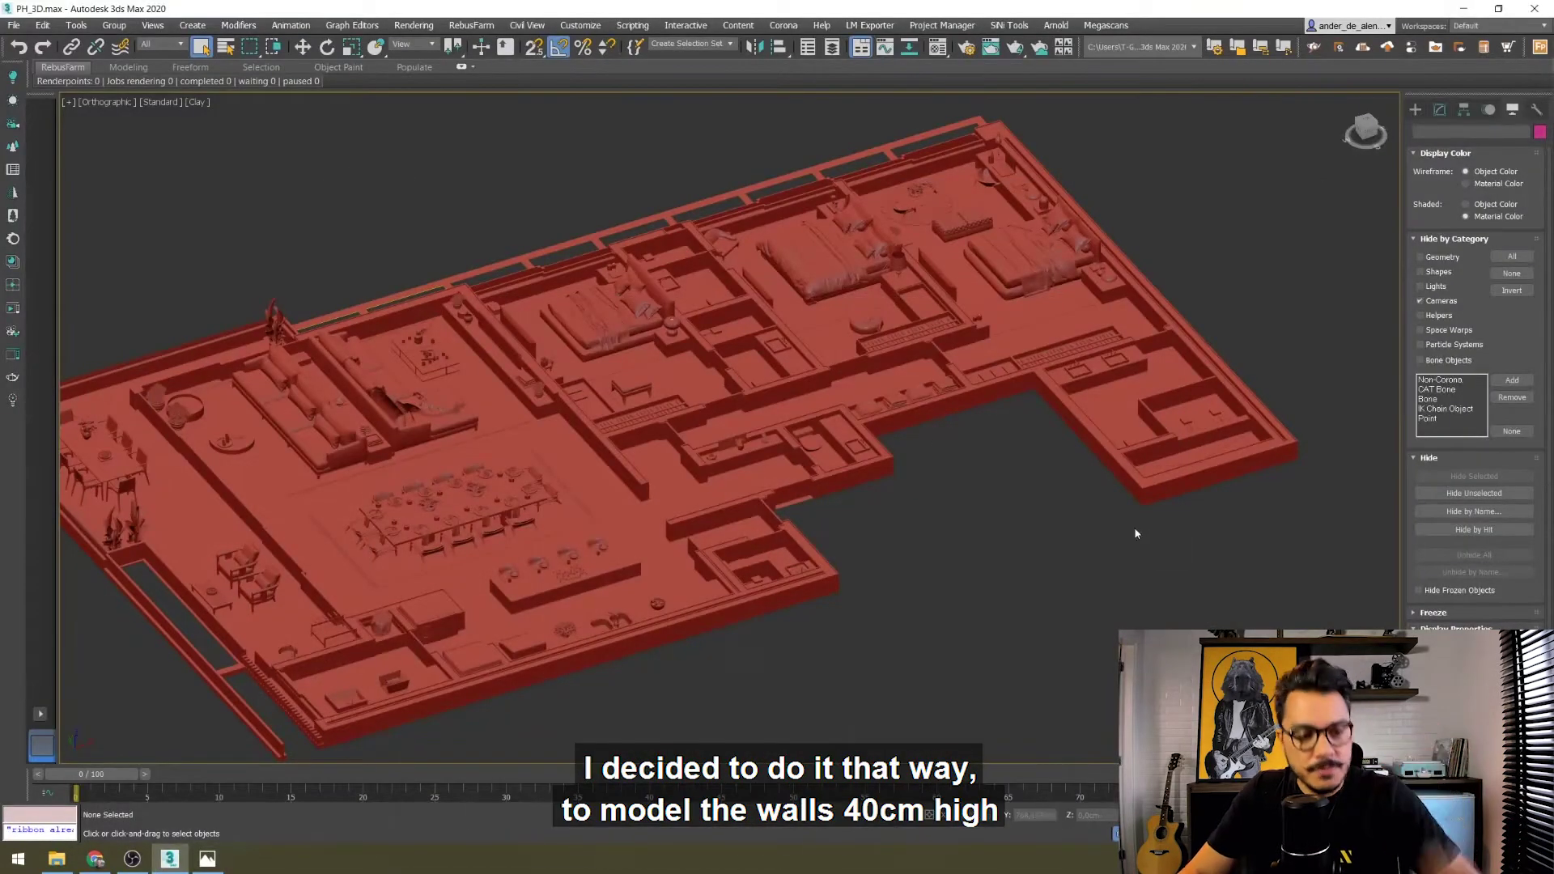
middle_click_drag(1056, 582, 1021, 612)
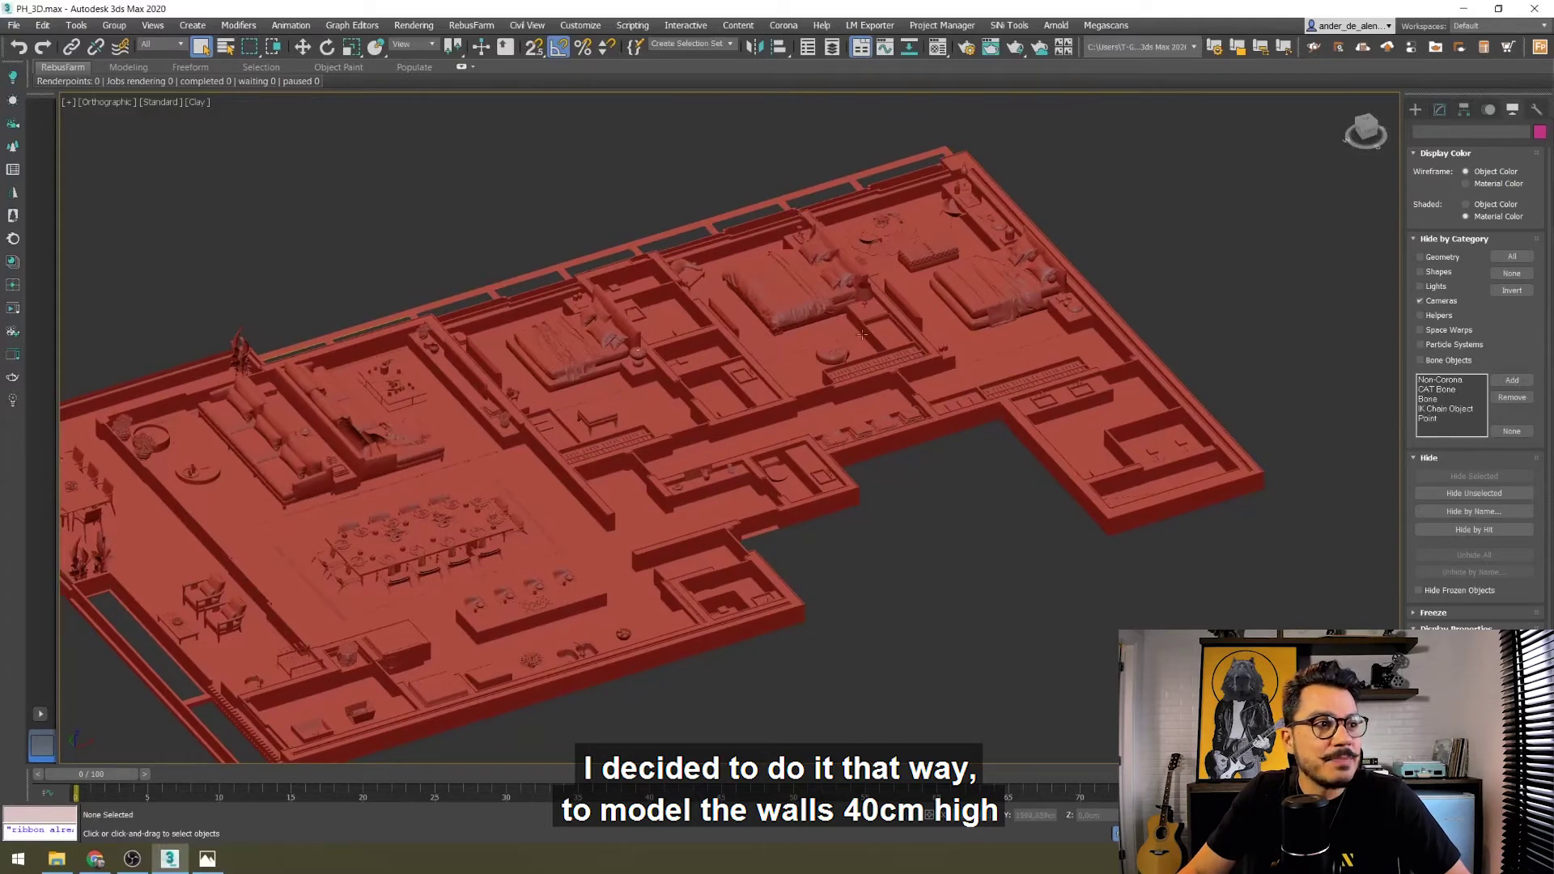
scroll(862, 333, "up", 4)
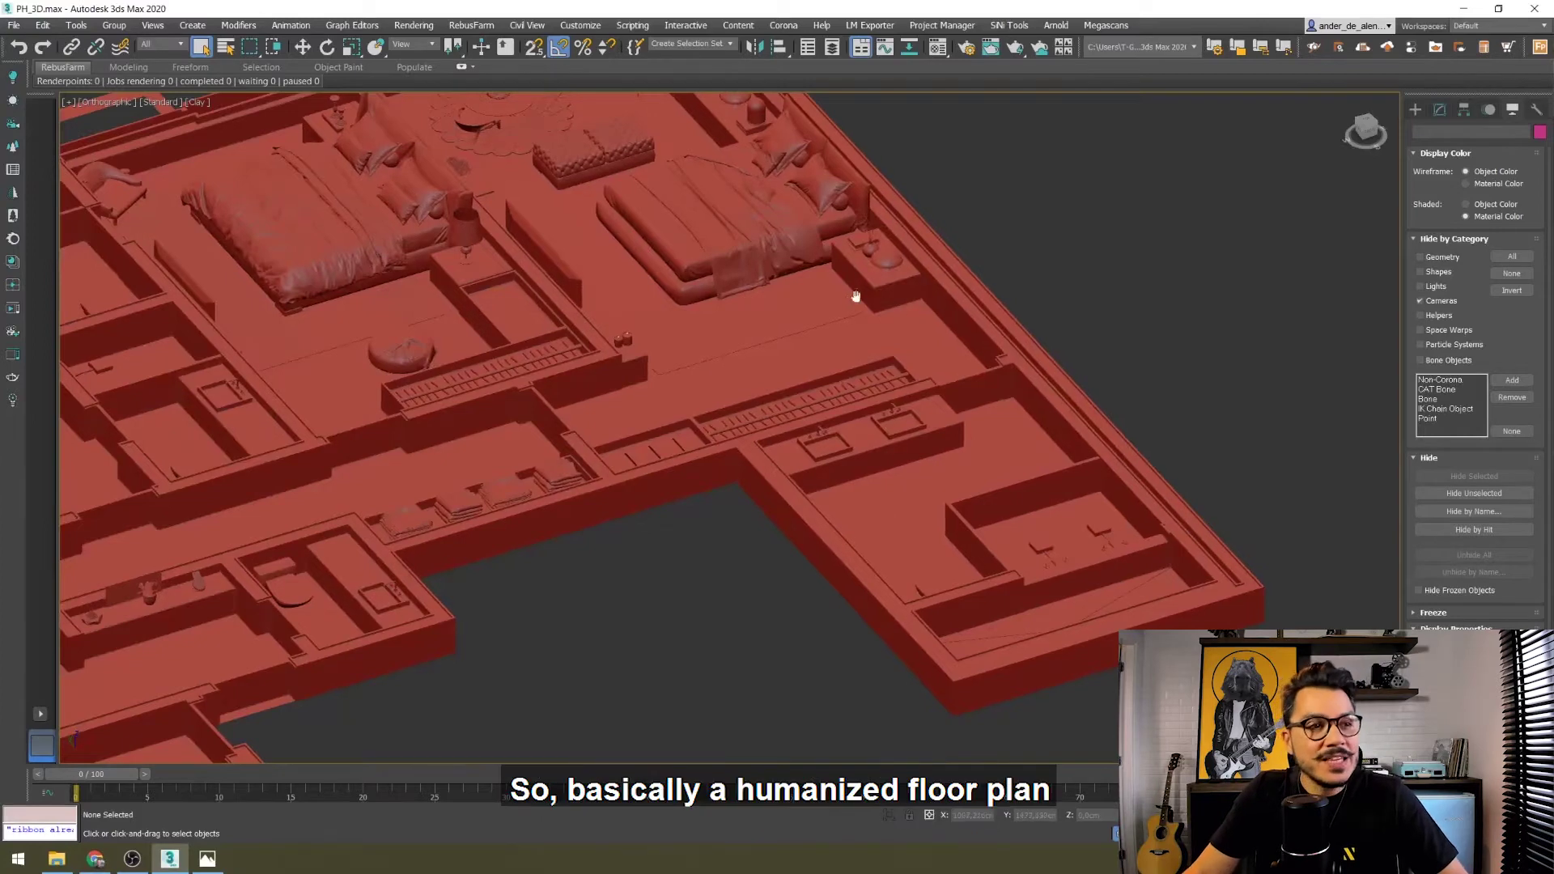
scroll(1136, 251, "down", 3)
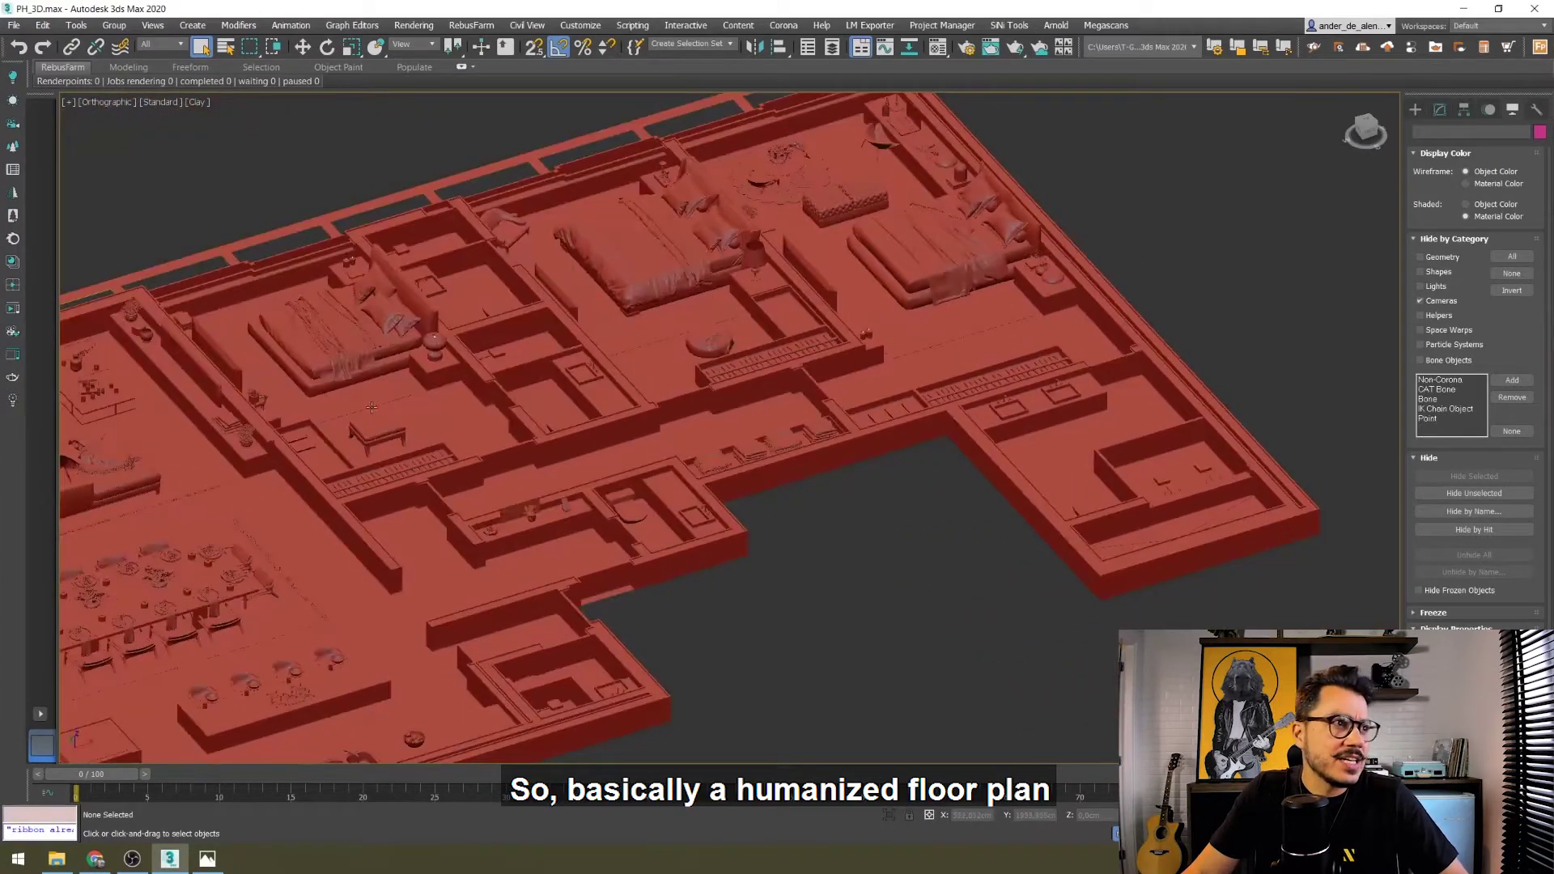
- Change the viewport shading from Clay to Facets and view the apartment's bedroom end from the opposite corner
left_click(196, 102)
left_click(236, 132)
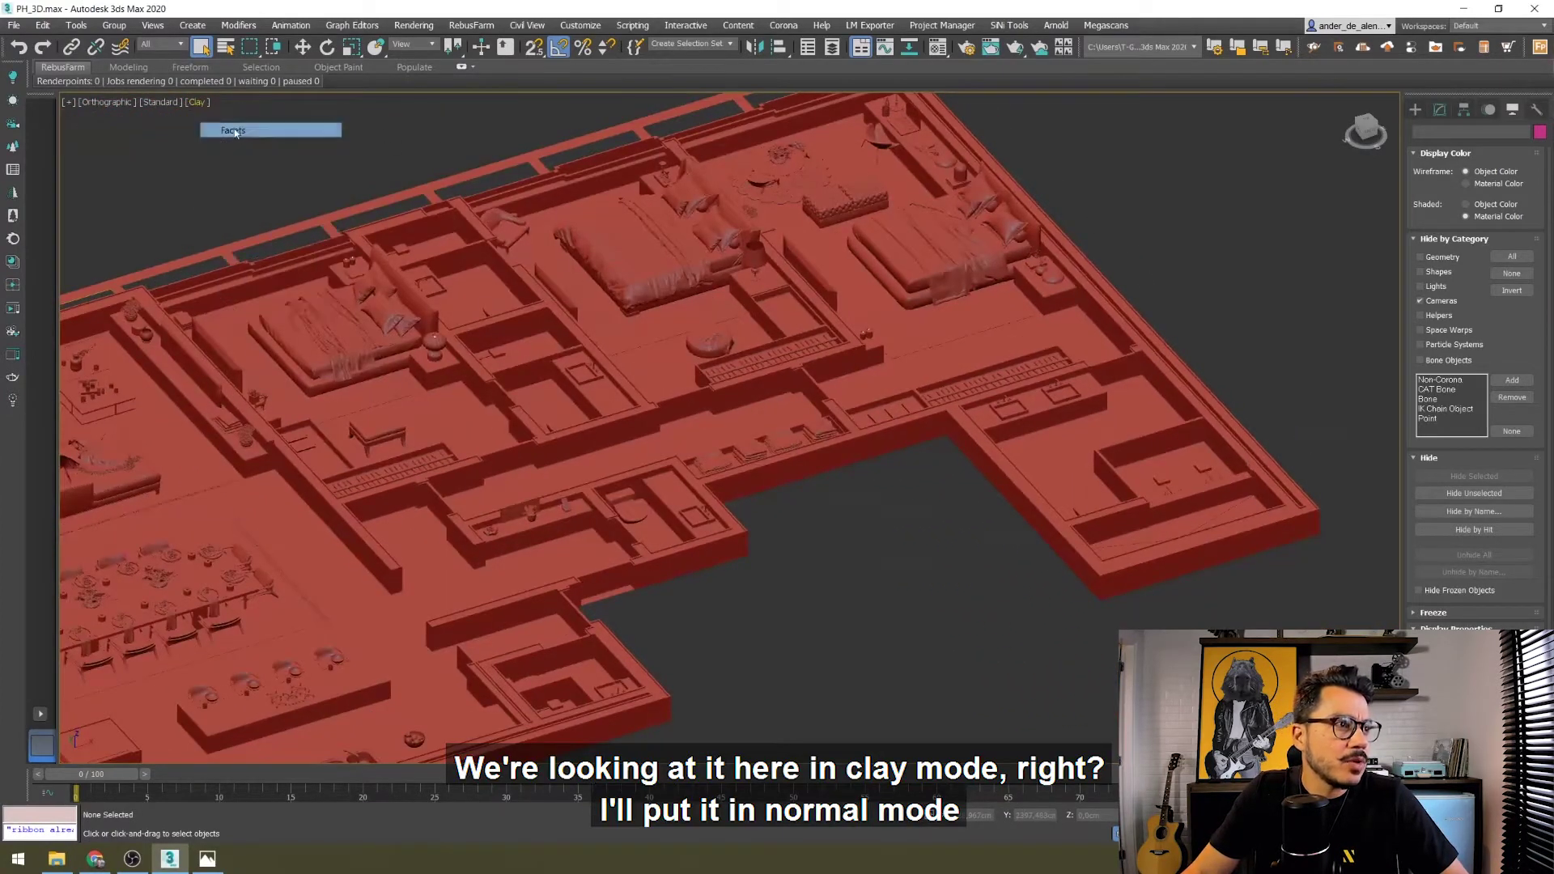
middle_click_drag(1018, 443, 928, 459)
scroll(928, 459, "down", 3)
middle_click_drag(1018, 493, 645, 485, "alt")
scroll(596, 544, "up", 1)
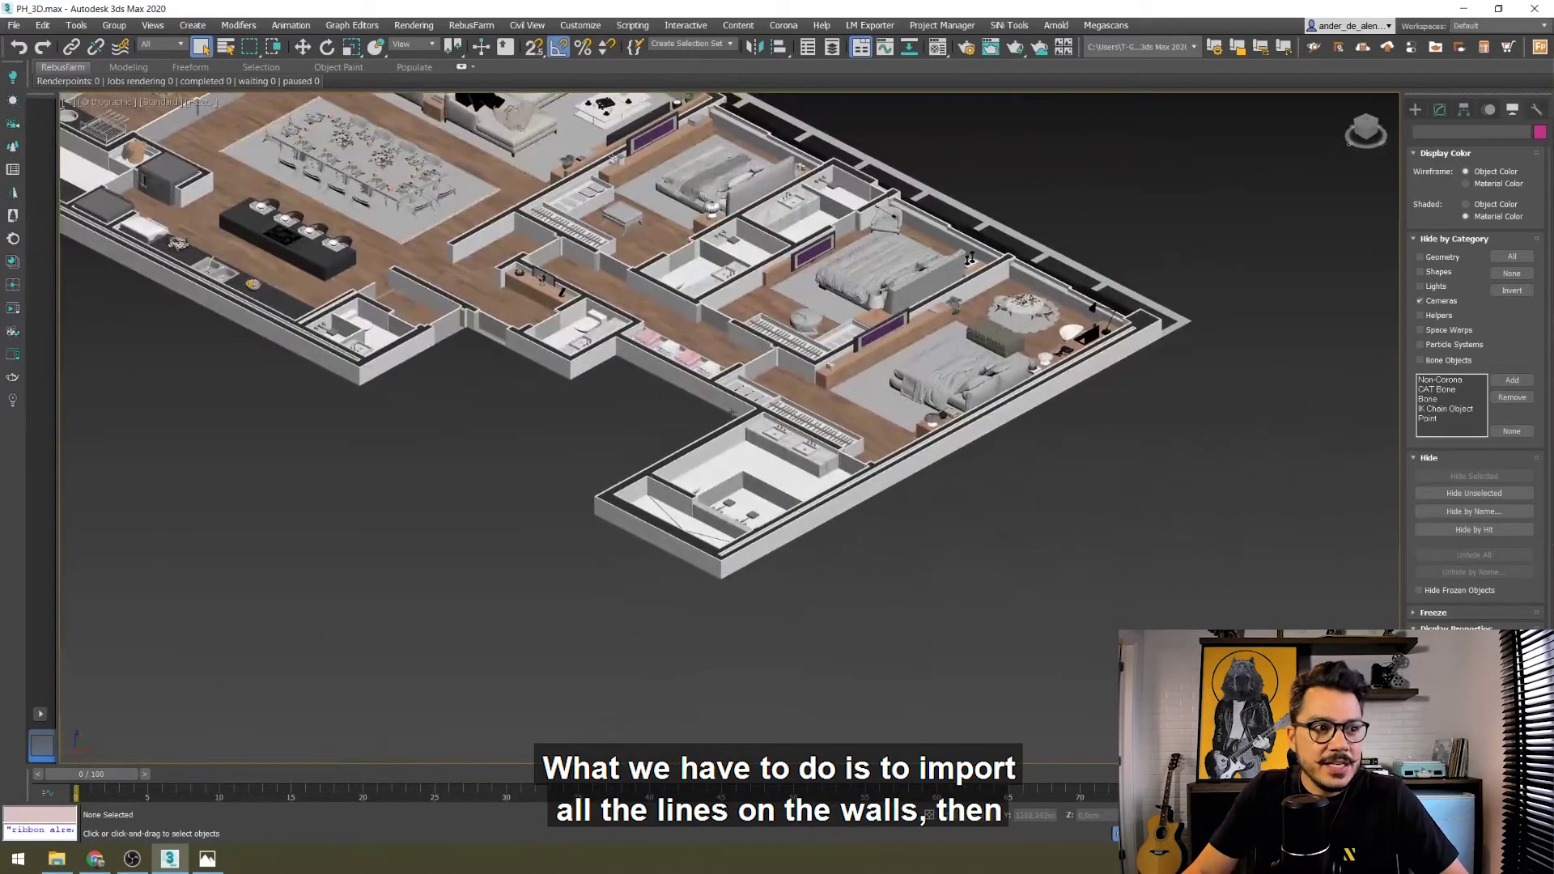
middle_click_drag(627, 518, 659, 623)
middle_click_drag(992, 444, 960, 452)
- Draw a long, narrow rectangle spline about 337 cm wide in the empty space beside the apartment
left_click(1415, 108)
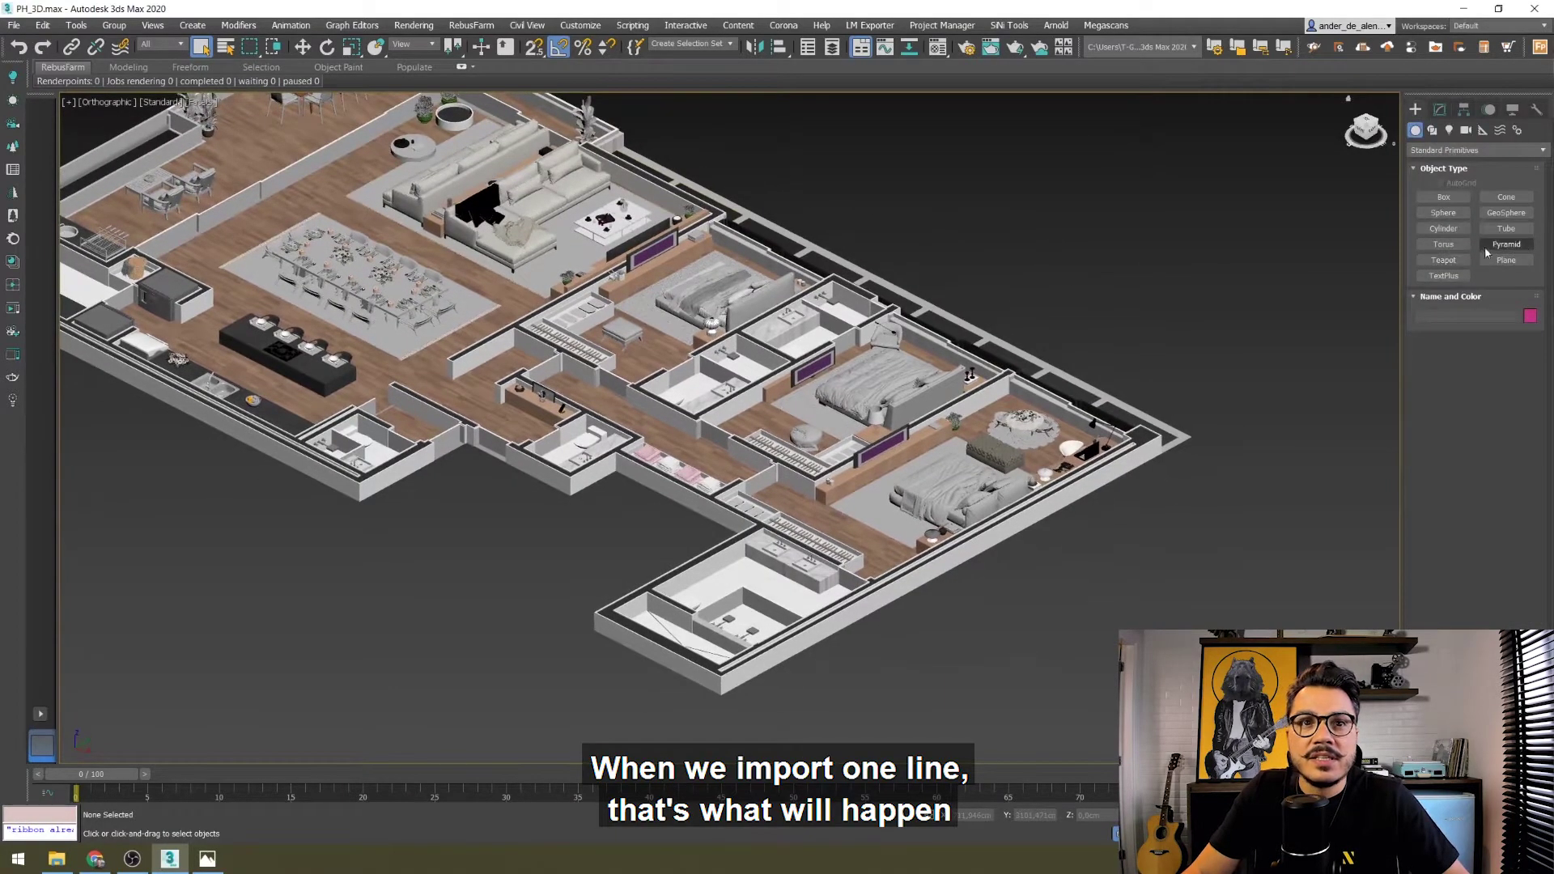
left_click(1432, 129)
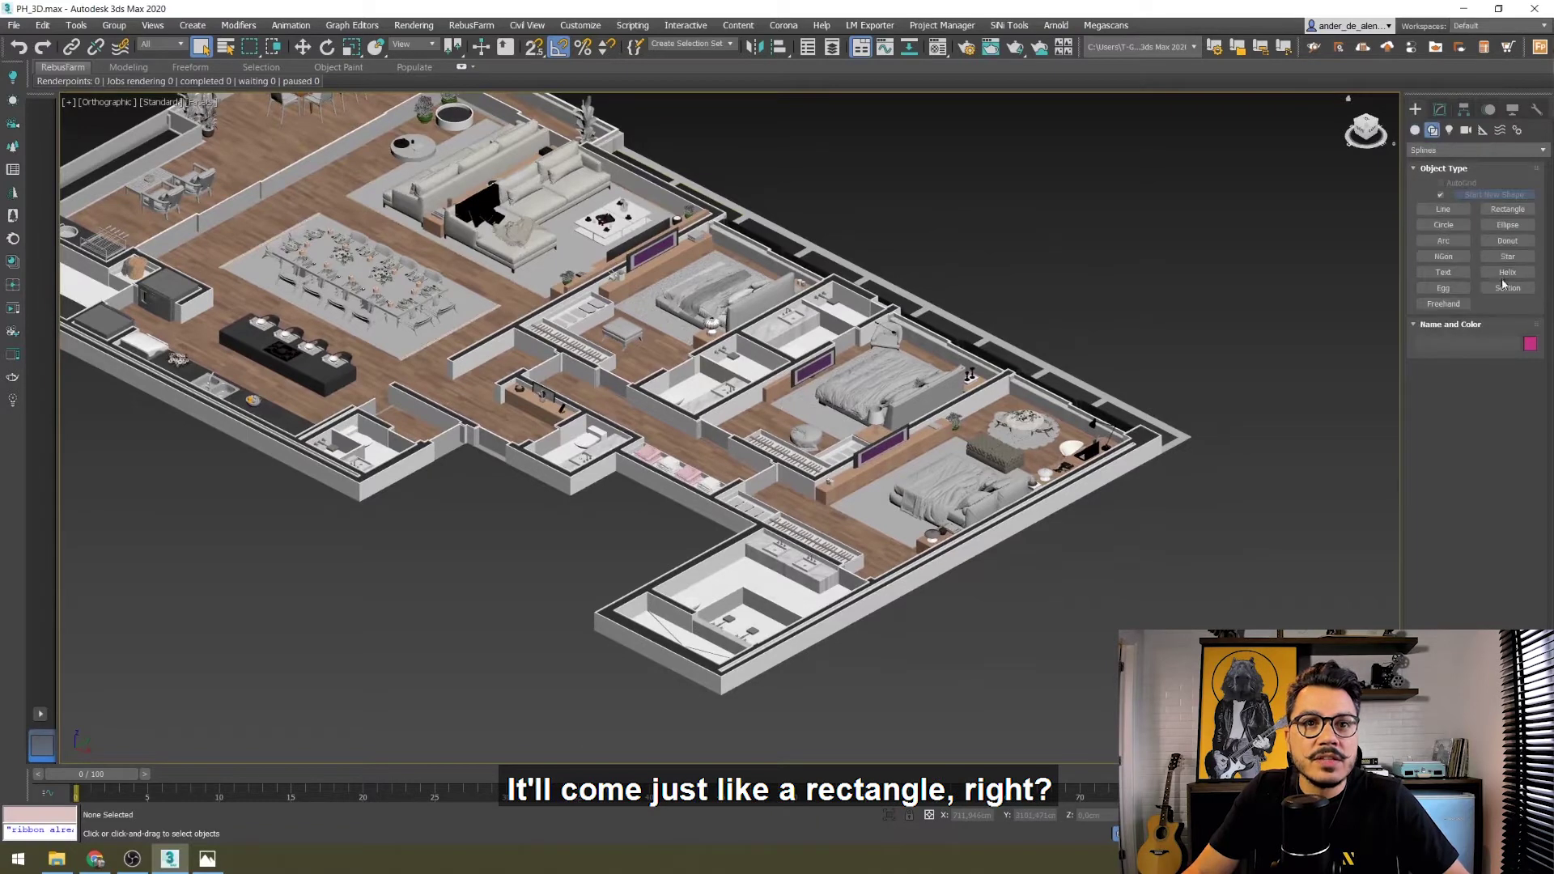
left_click(1501, 210)
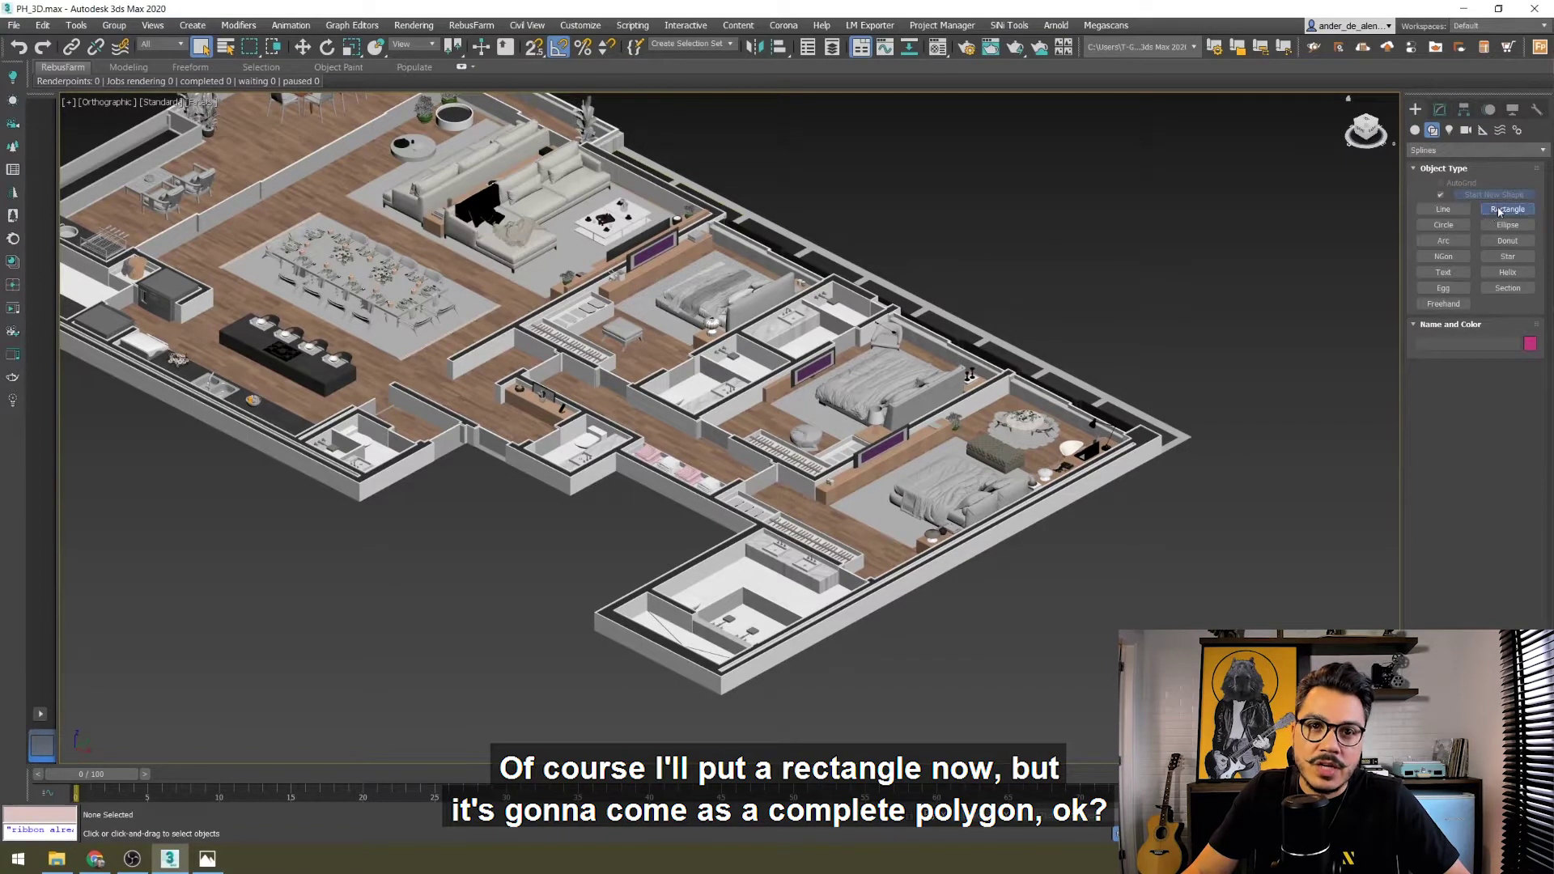
middle_click_drag(1128, 154, 926, 317)
left_click_drag(930, 314, 1066, 376)
middle_click_drag(1032, 357, 1006, 393)
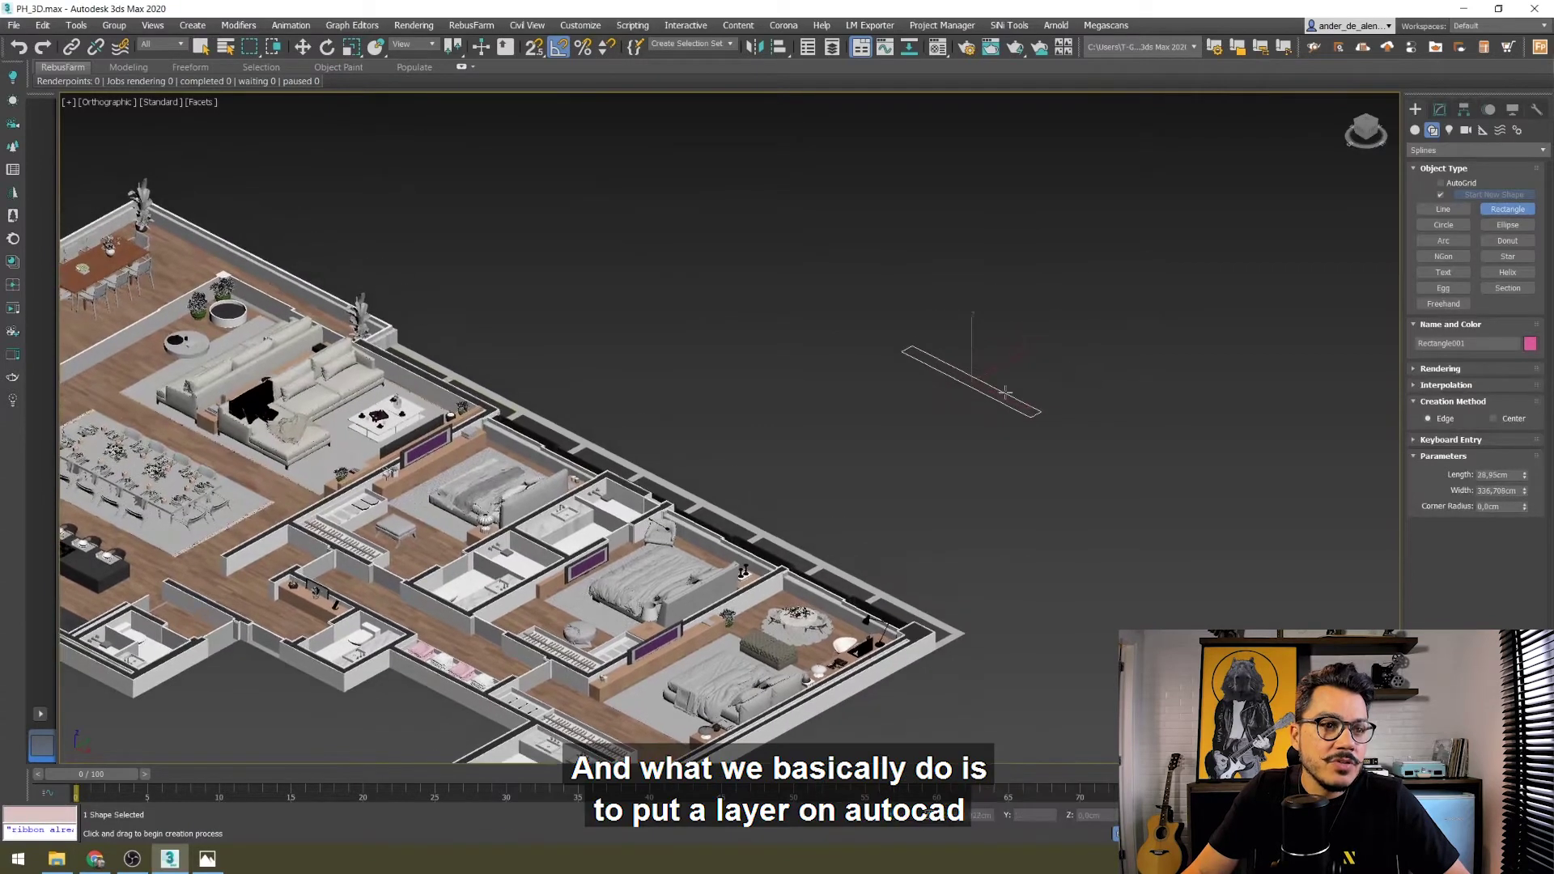
scroll(1006, 393, "up", 3)
left_click(201, 47)
middle_click_drag(747, 273, 889, 232)
scroll(963, 303, "down", 2)
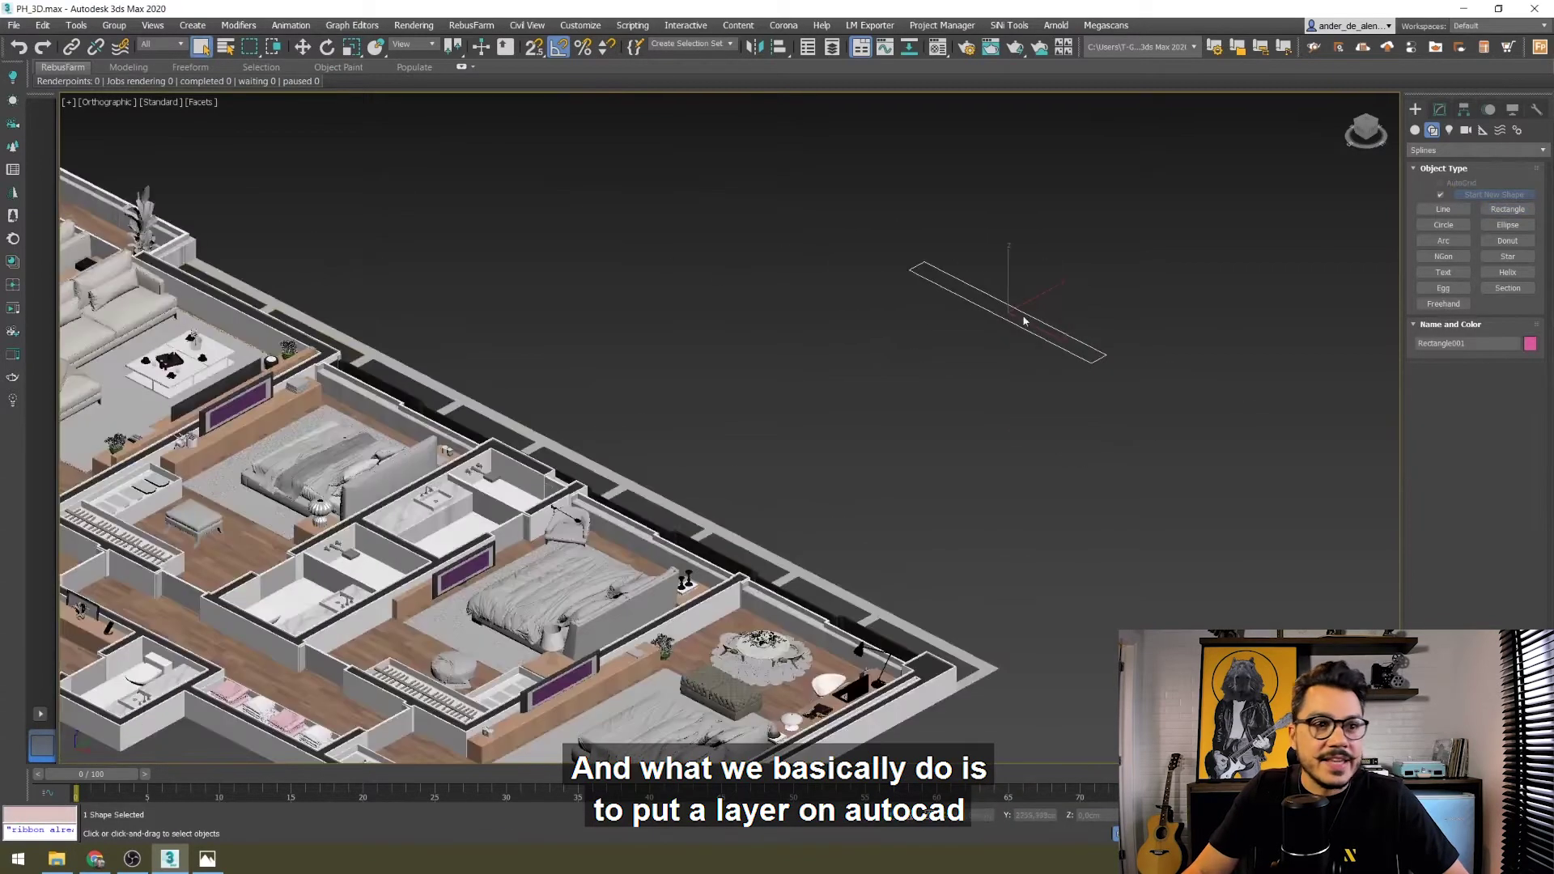
scroll(999, 315, "down", 2)
middle_click_drag(998, 315, 985, 368)
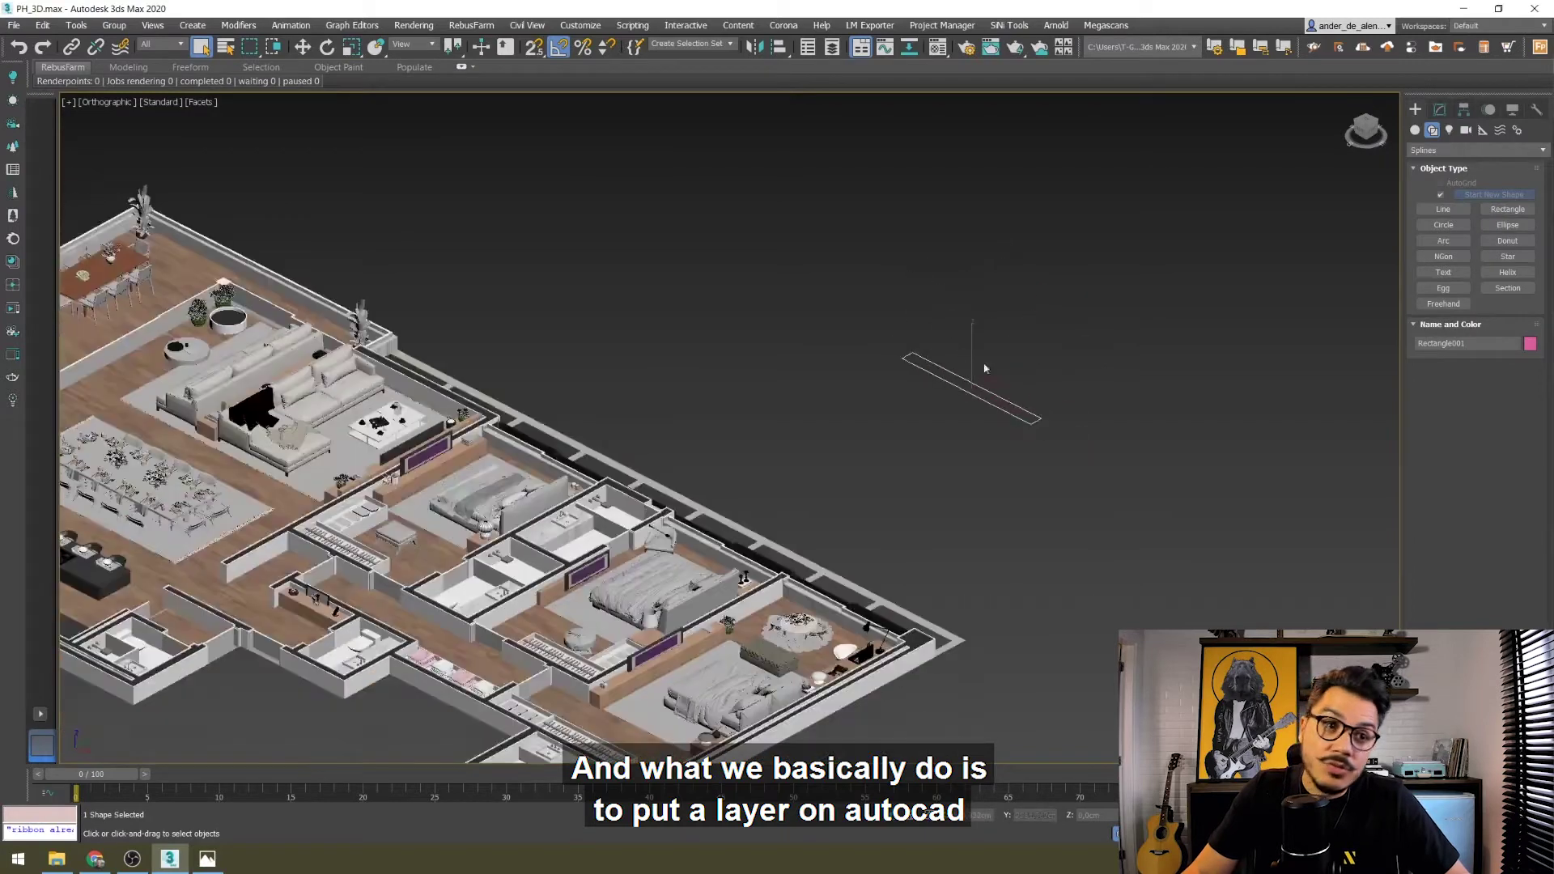
- Rename the rectangle spline as CONTORNO
key("z")
left_click(1440, 109)
double_click(1494, 133)
type("CONTORNO")
- Clone the CONTORNO rectangle in place as an independent copy named MIOLO PAREDE
middle_click_drag(874, 418, 840, 419)
right_click(839, 418)
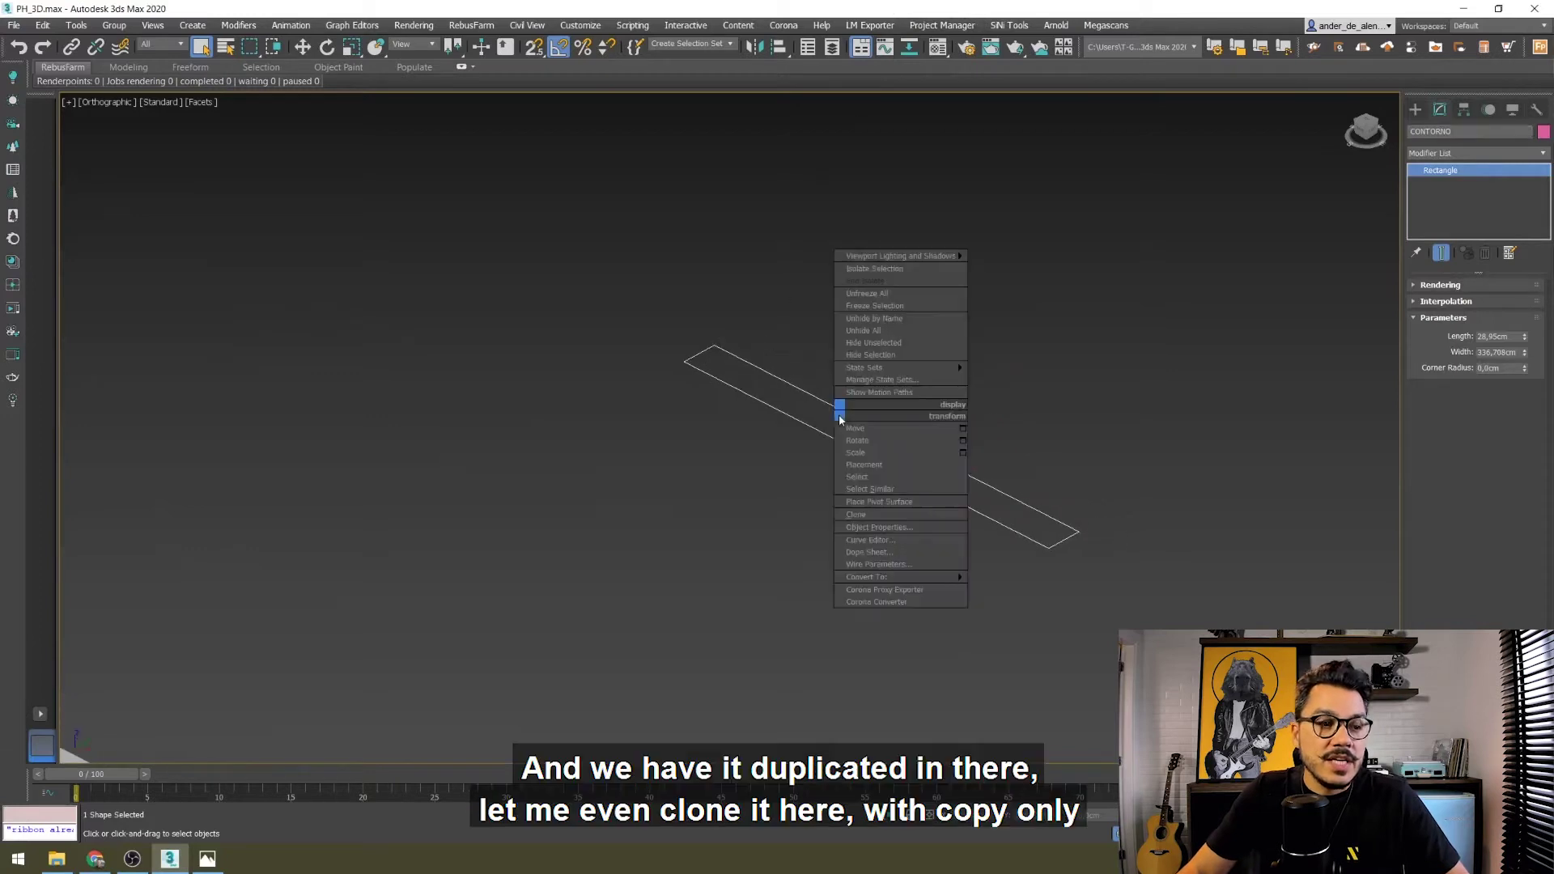
mouse_move(906, 581)
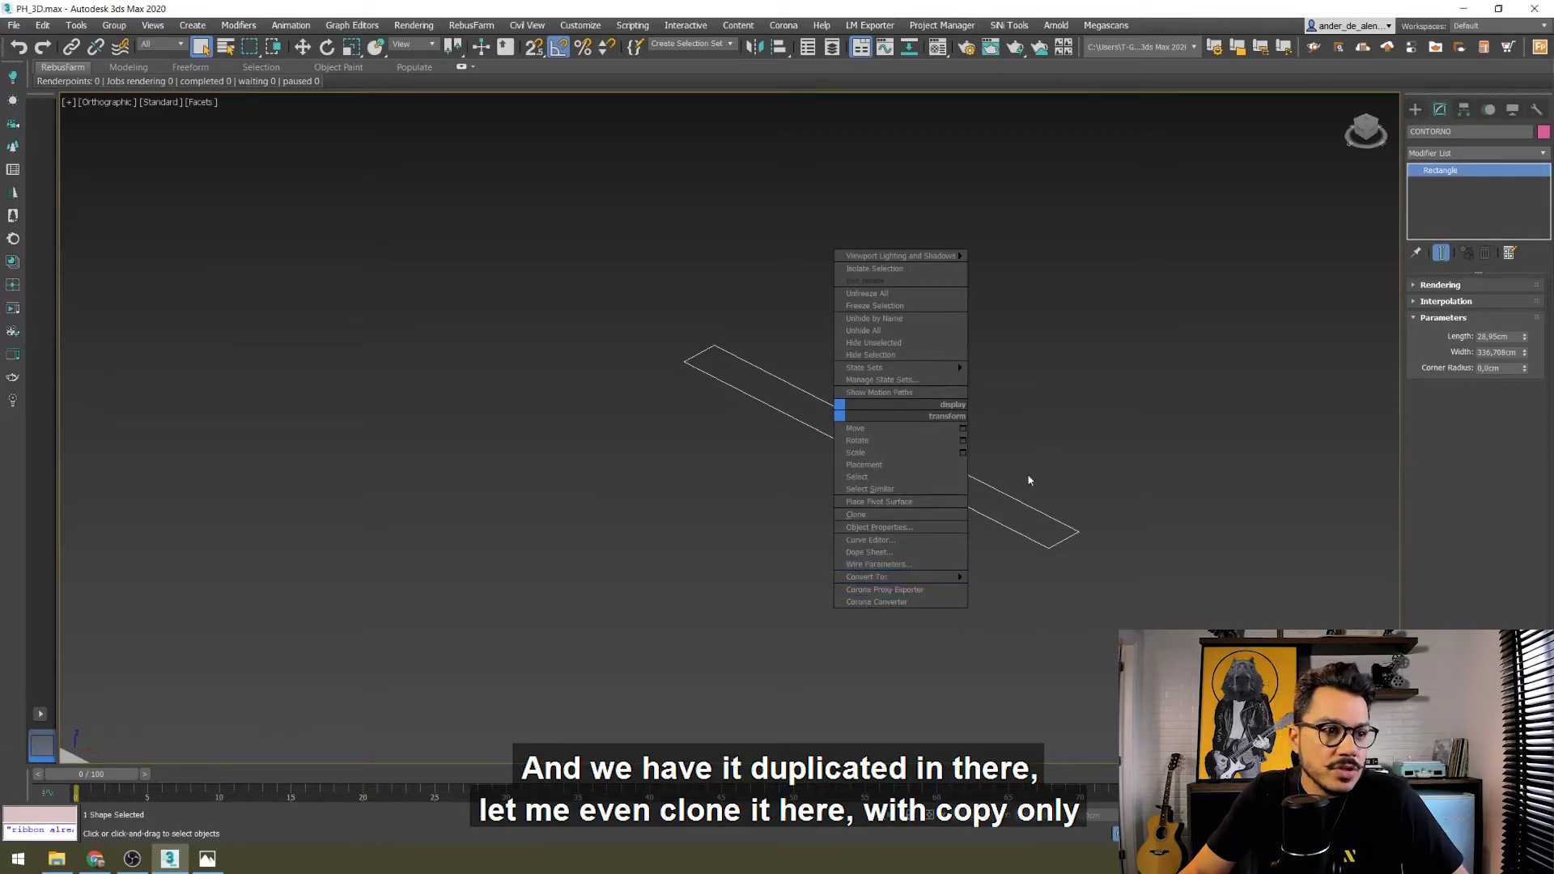
left_click(896, 514)
left_click(733, 391)
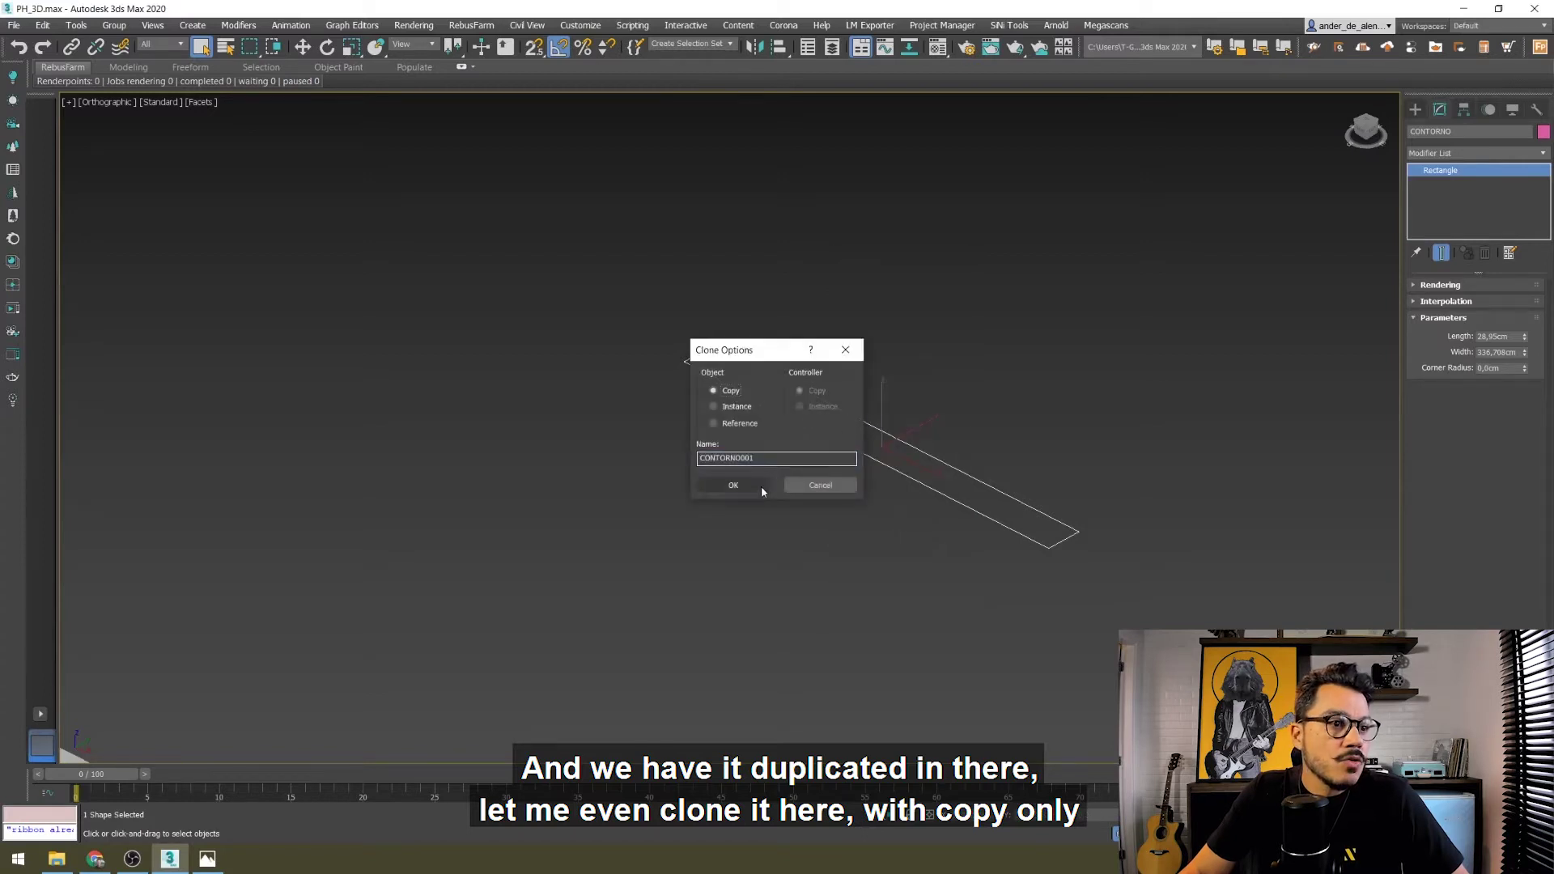
type("PAREDE")
key("BackSpace")
key("BackSpace")
key("BackSpace")
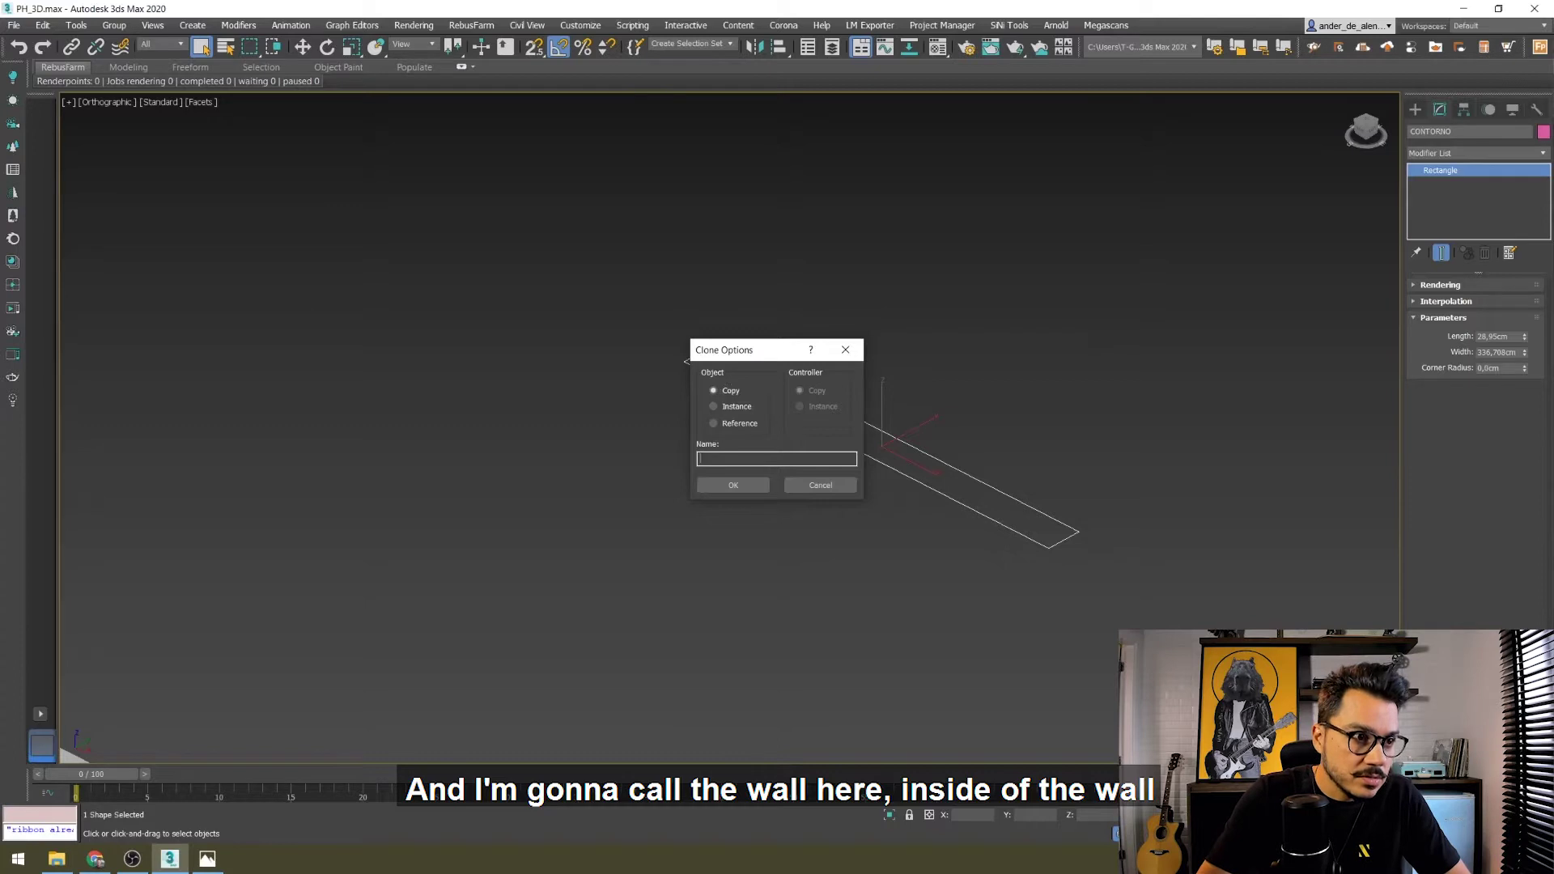
type("MIOLO PAREDE")
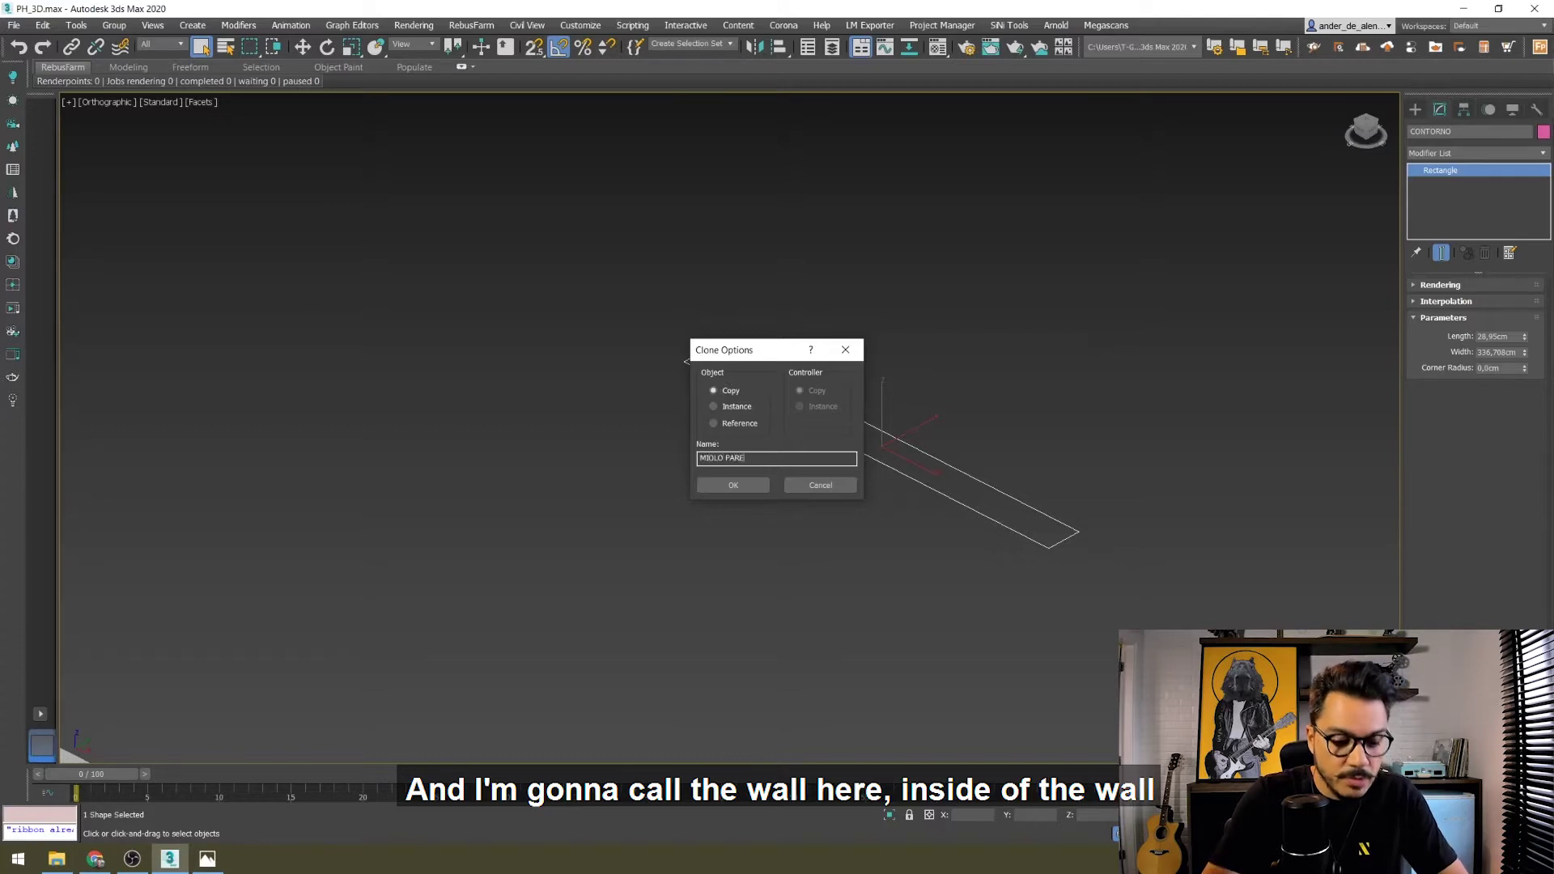
key("Return")
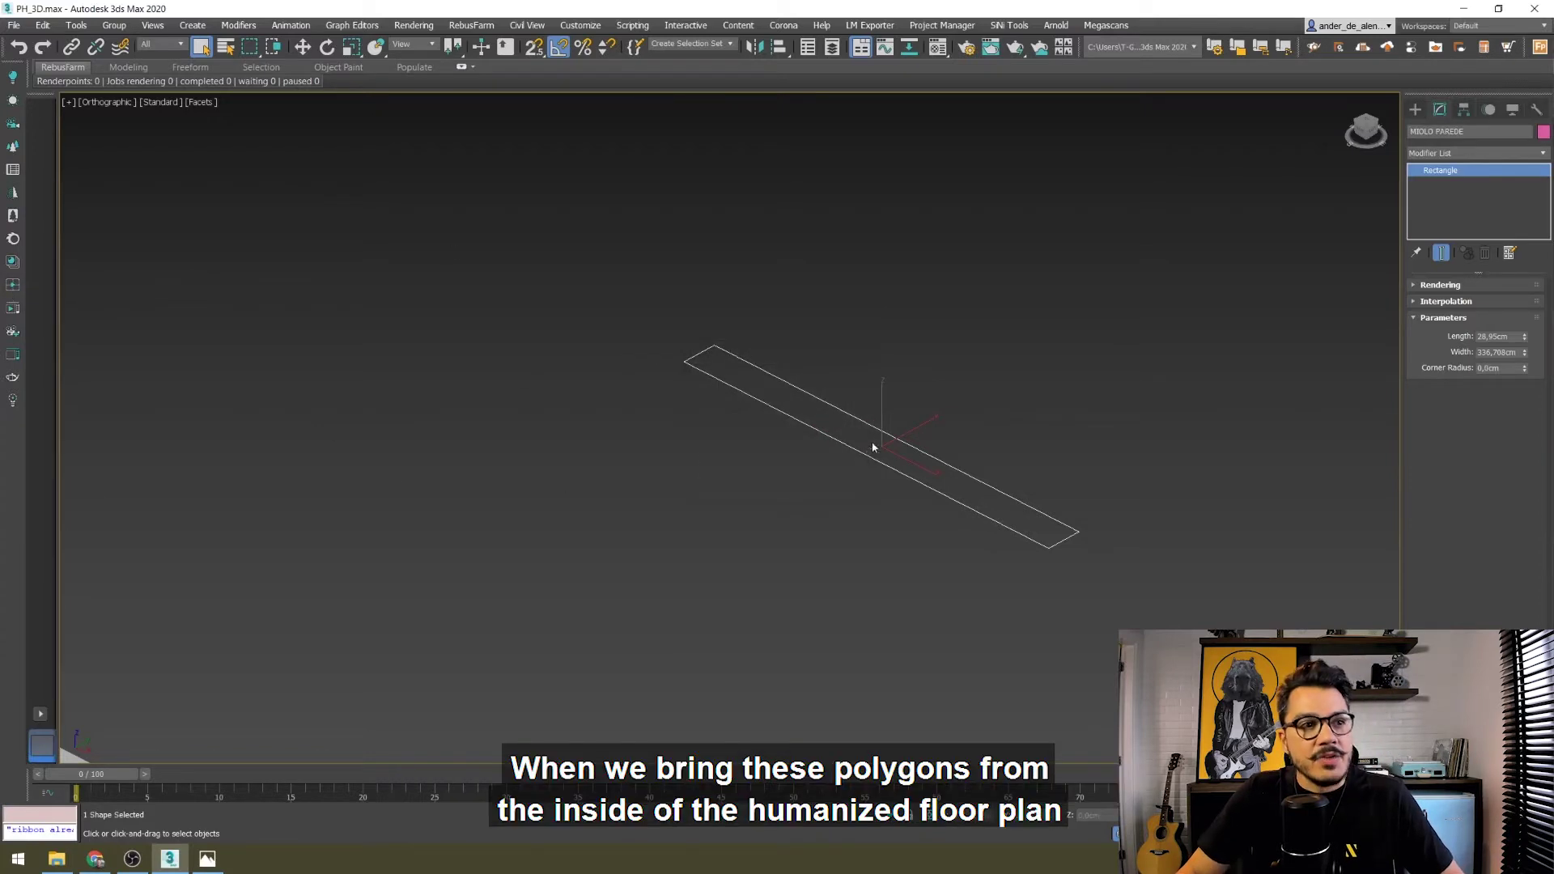
- Convert the MIOLO PAREDE rectangle to an Editable Poly
left_click(1060, 429)
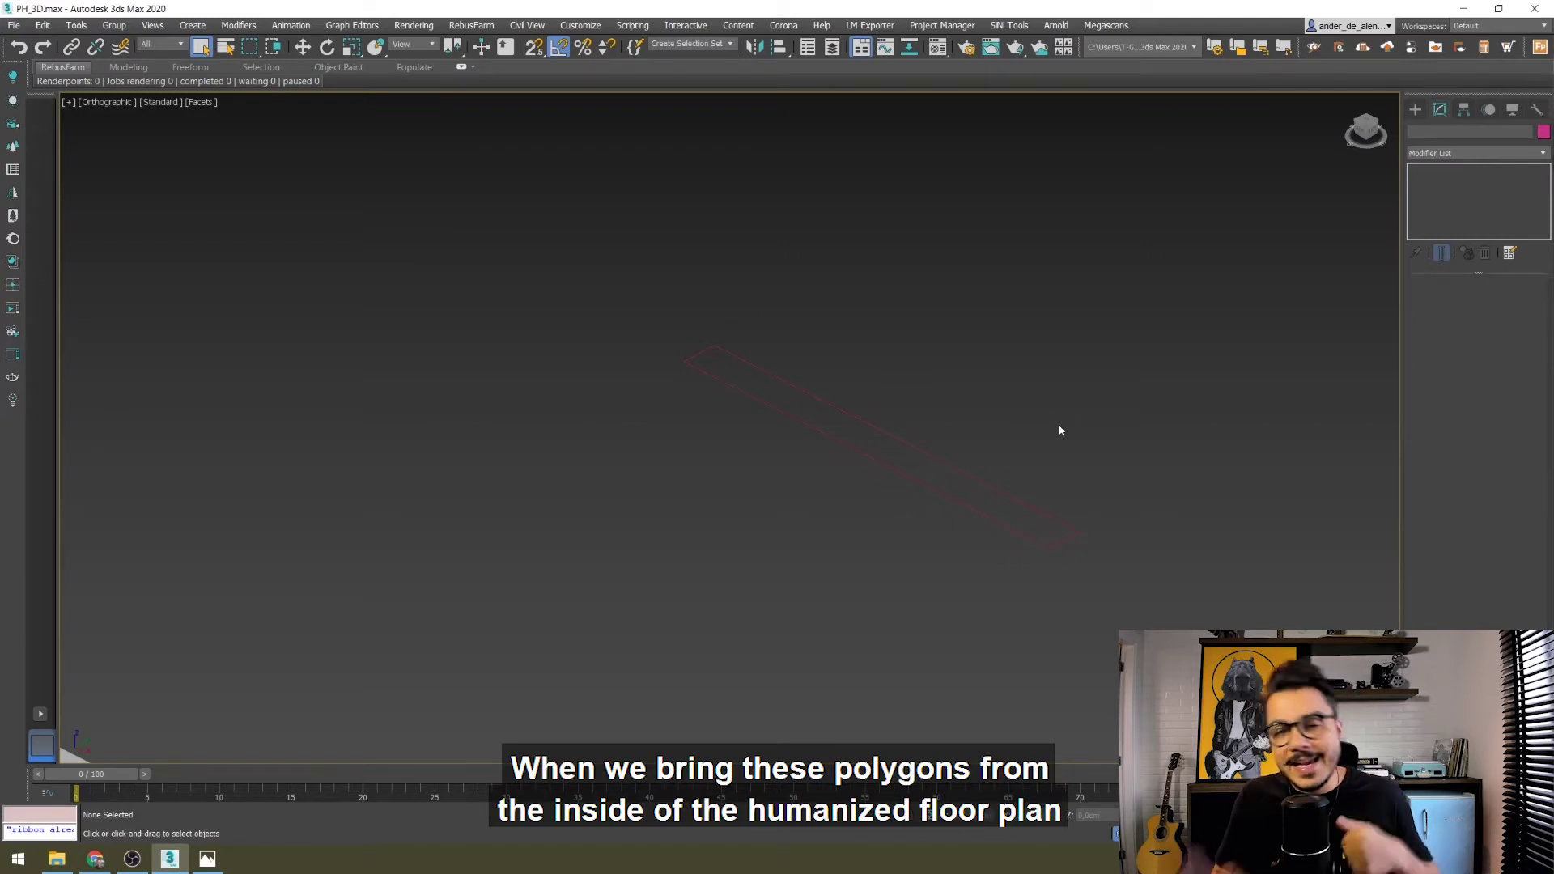
left_click(913, 444)
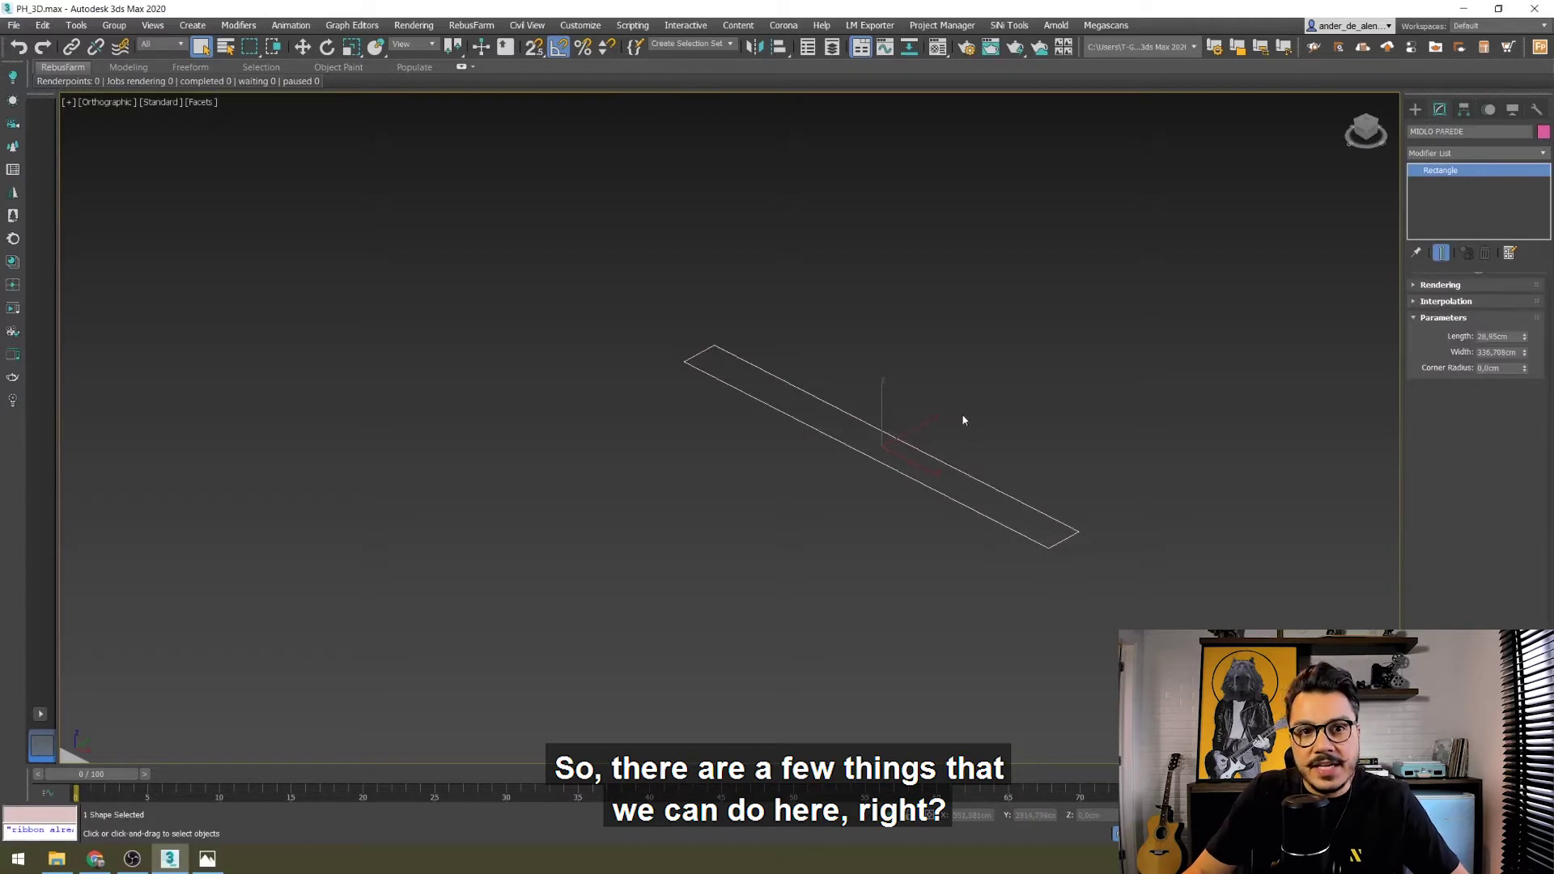
middle_click_drag(994, 409, 971, 413)
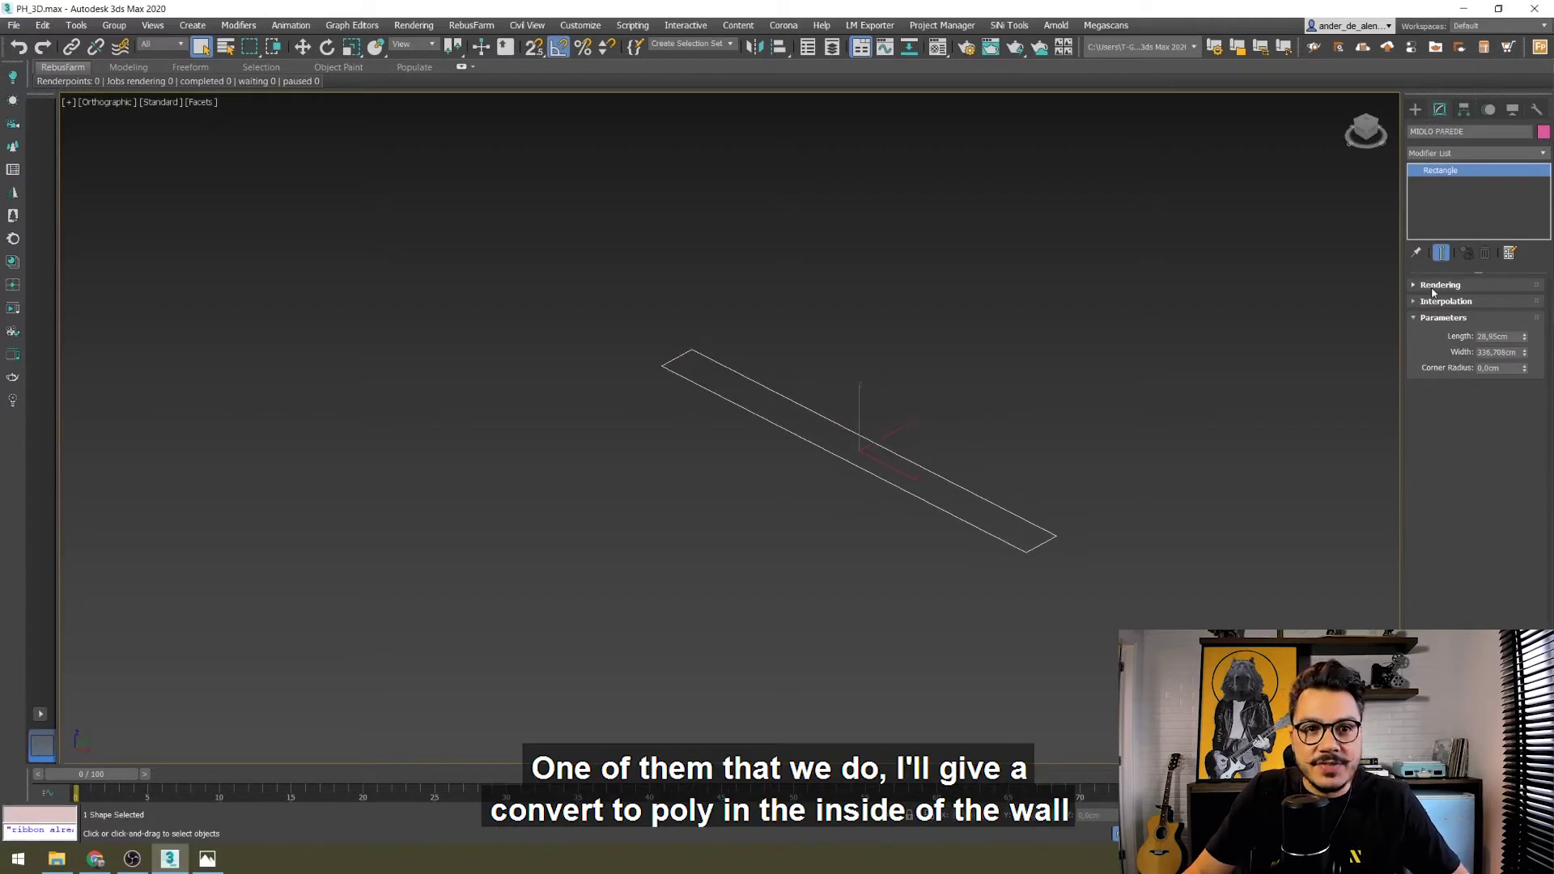
right_click(873, 476)
mouse_move(898, 638)
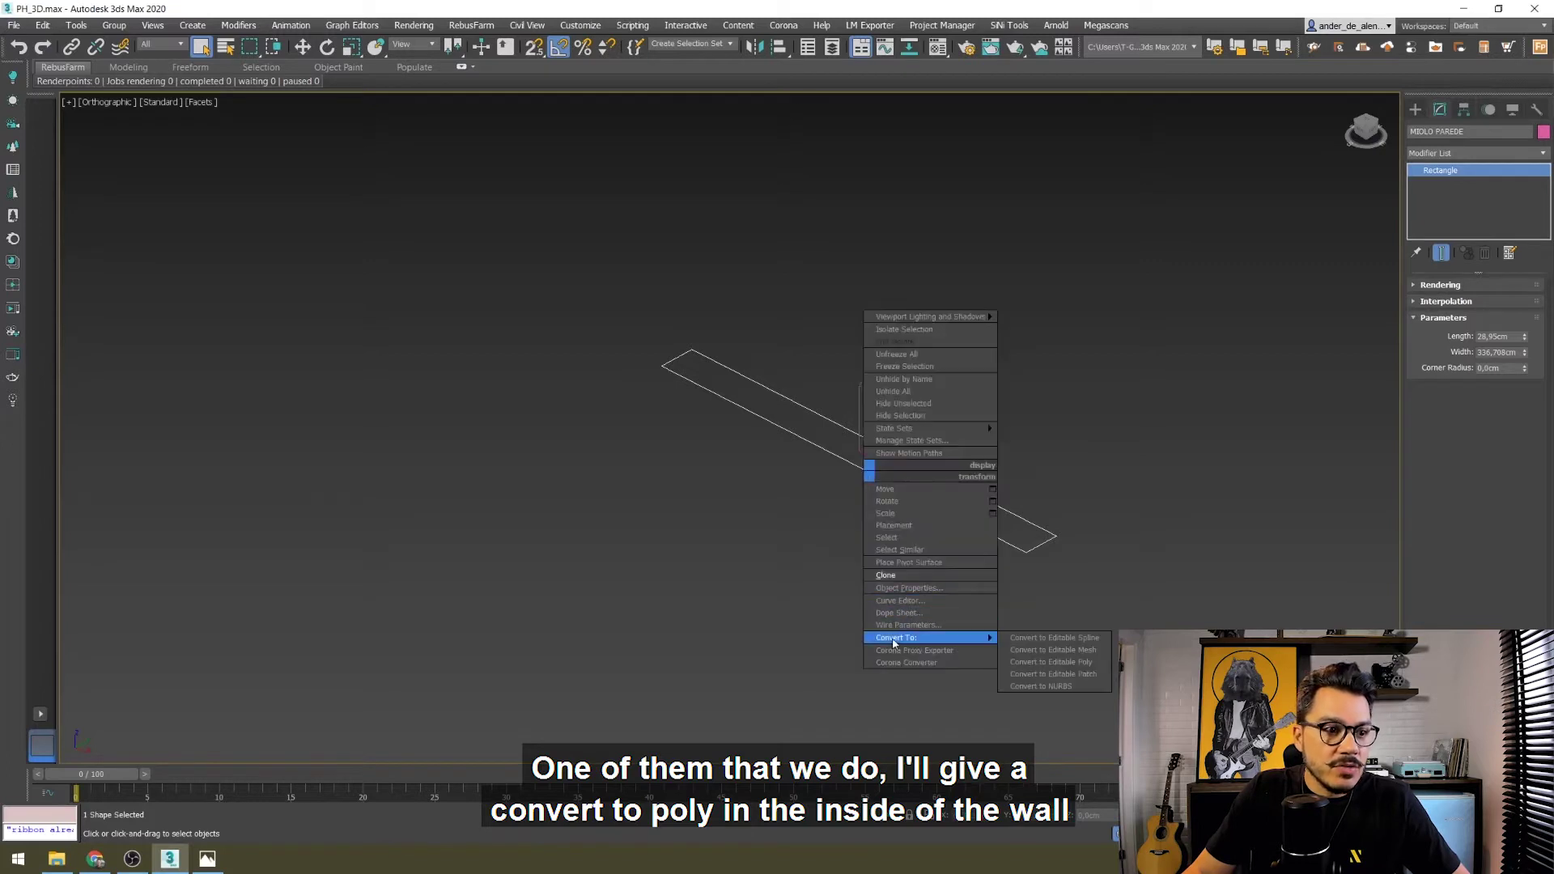
left_click(1050, 662)
- Raise the MIOLO PAREDE polygon to a Z position of 35 cm
middle_click_drag(942, 535, 898, 585)
key("w")
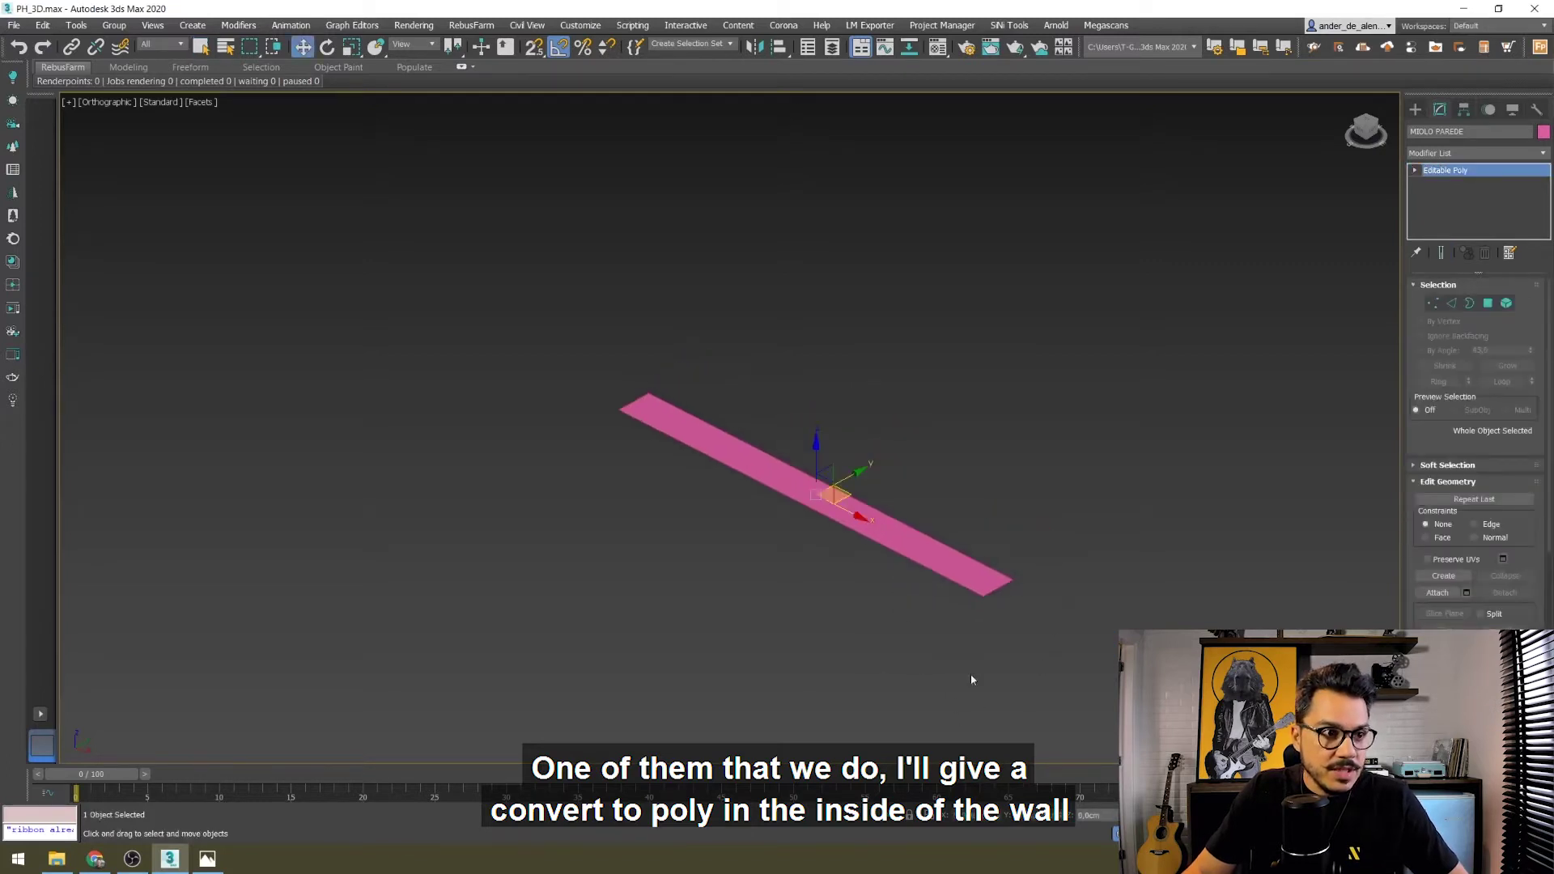
double_click(1090, 815)
type("35")
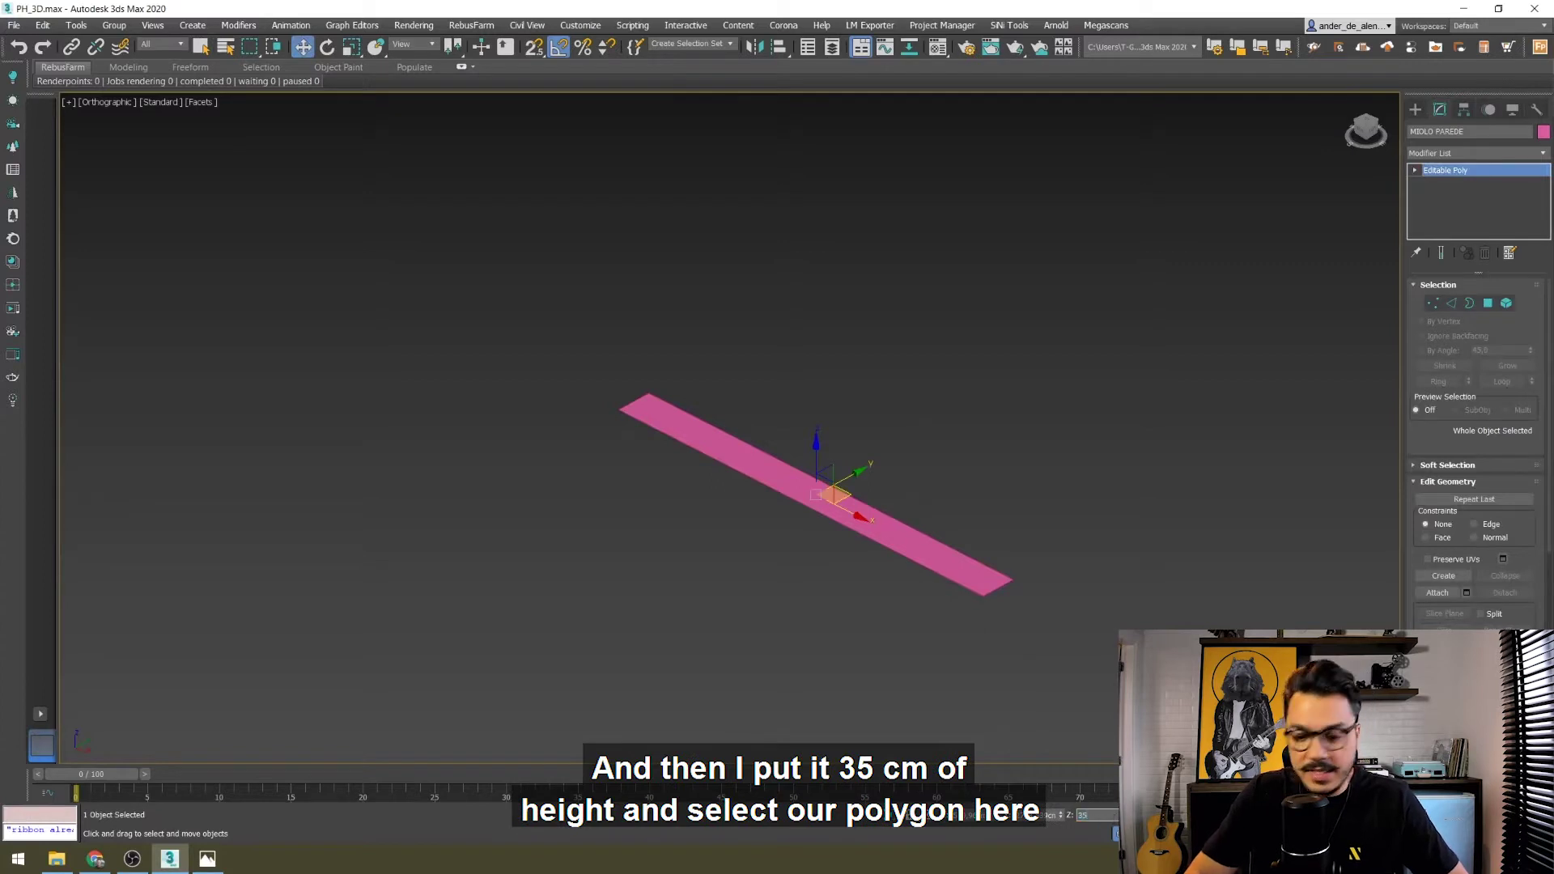
key("Return")
- Enable the CONTORNO spline's rendering thickness in the viewport, using a rectangular section with a length of 40 cm
left_click(946, 577)
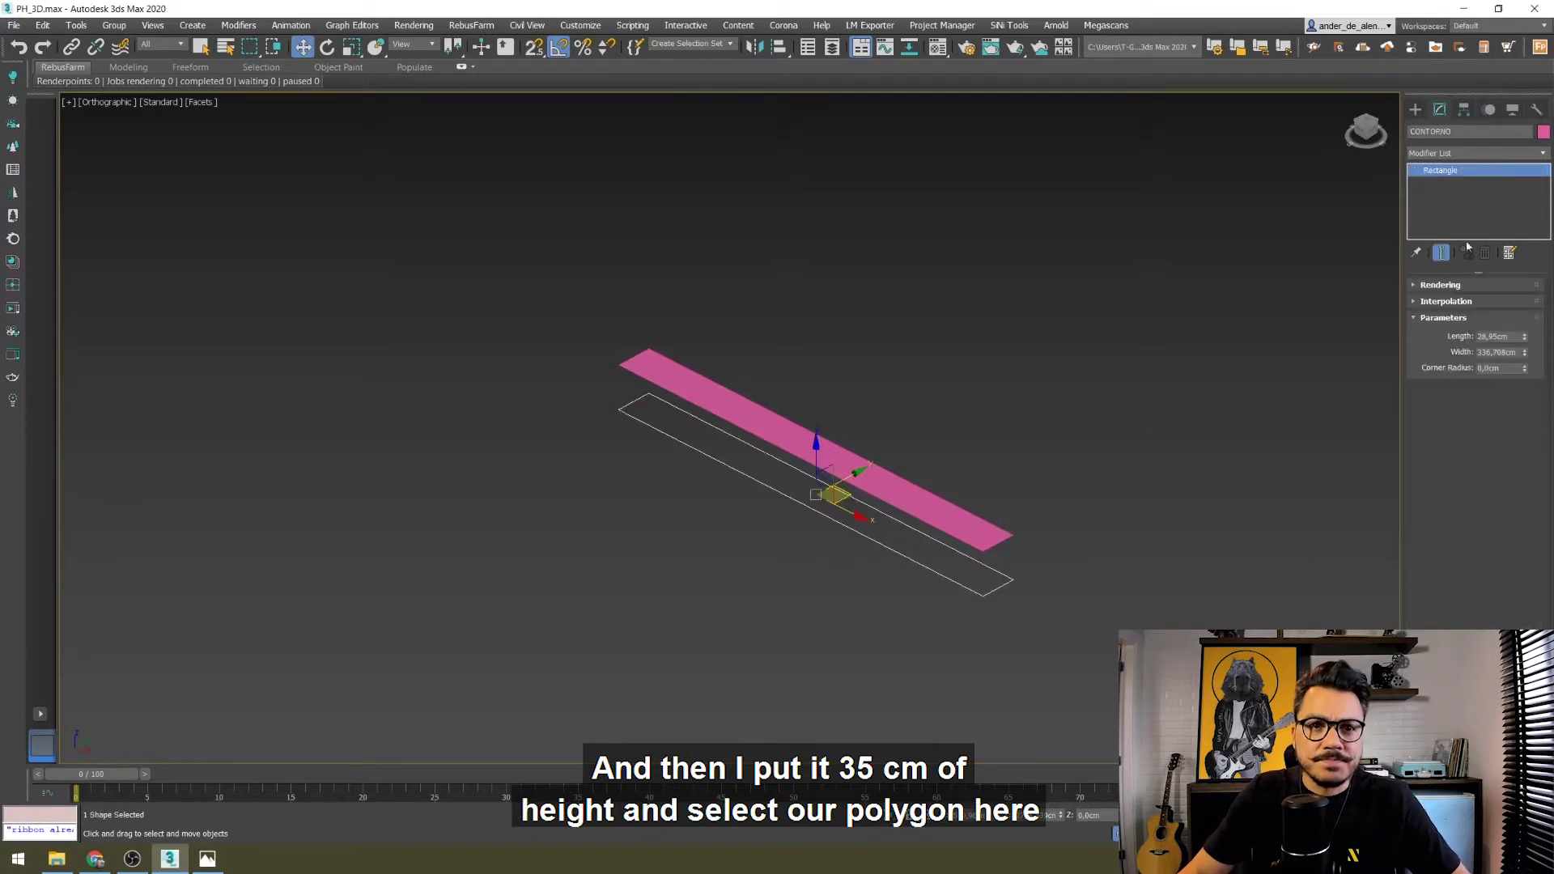
left_click(1441, 284)
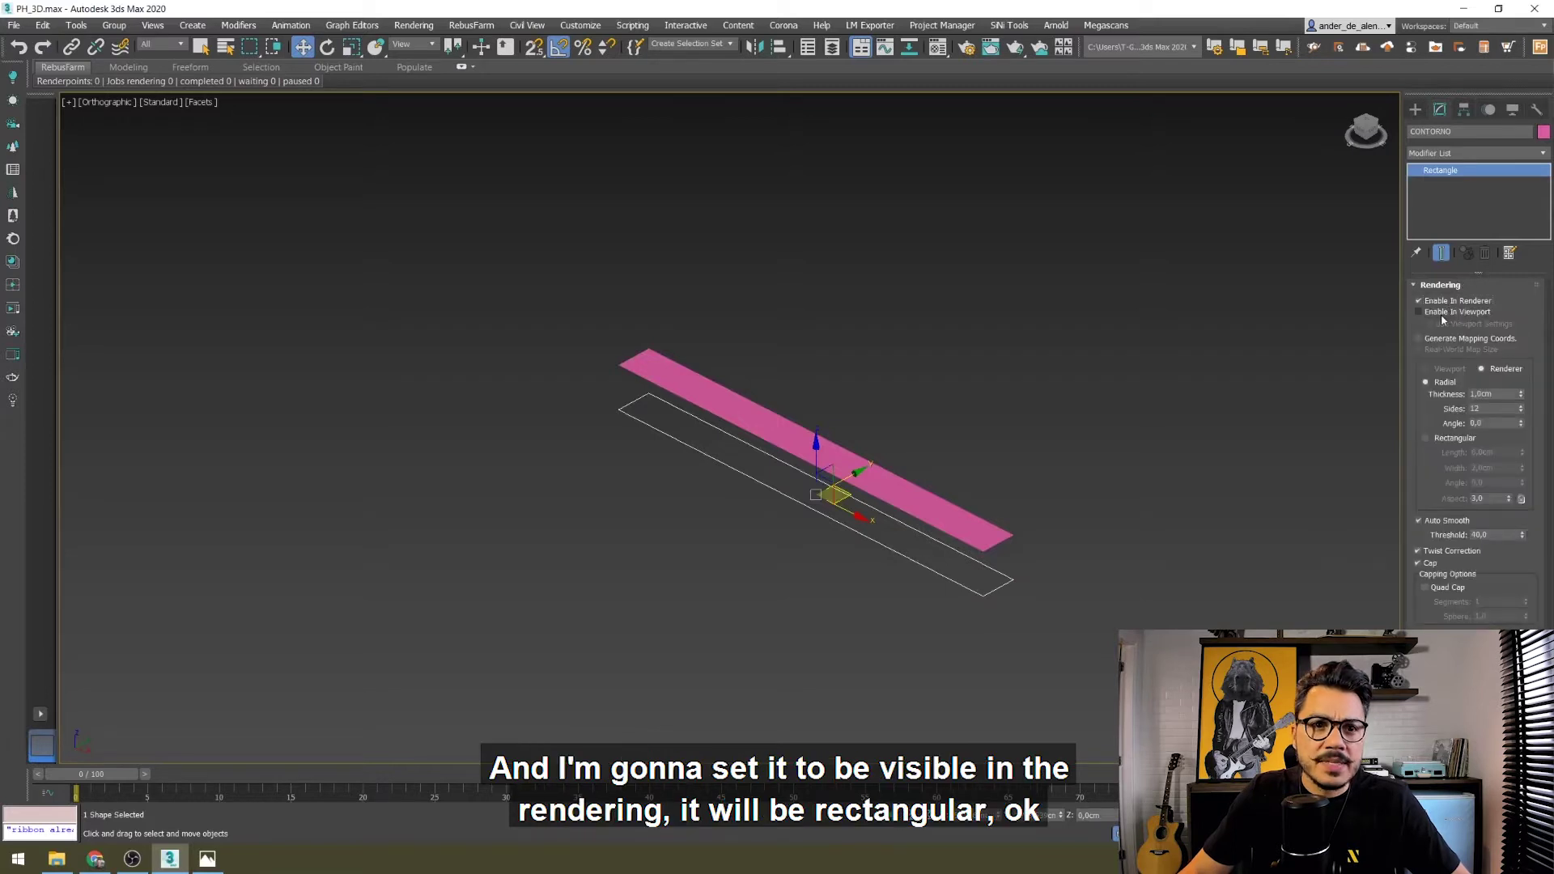
left_click(1445, 313)
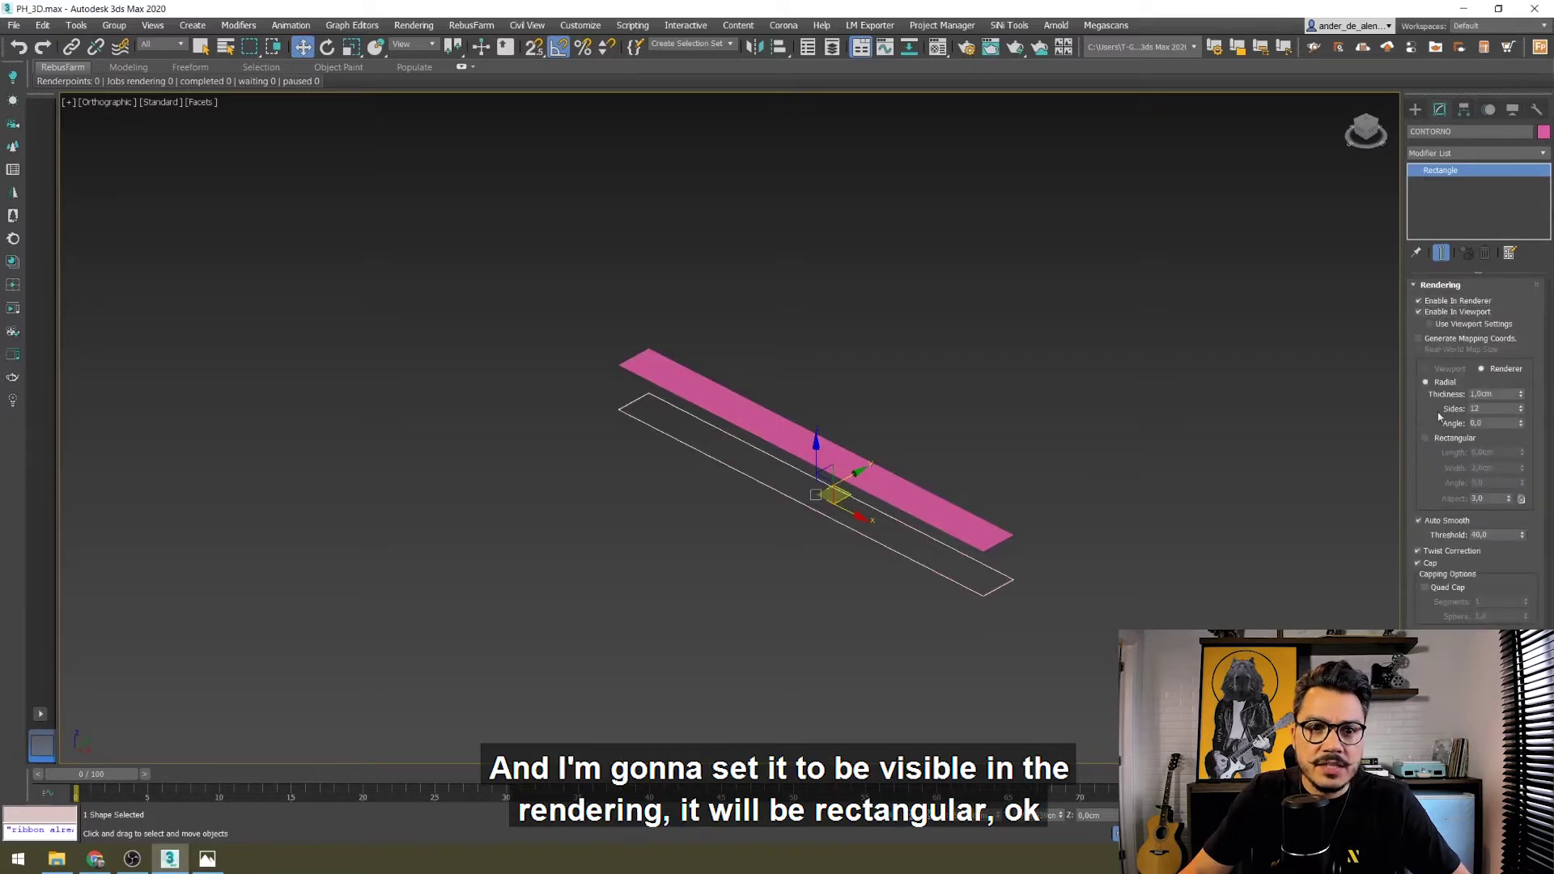
left_click(1426, 438)
double_click(1506, 452)
type("40")
key("Return")
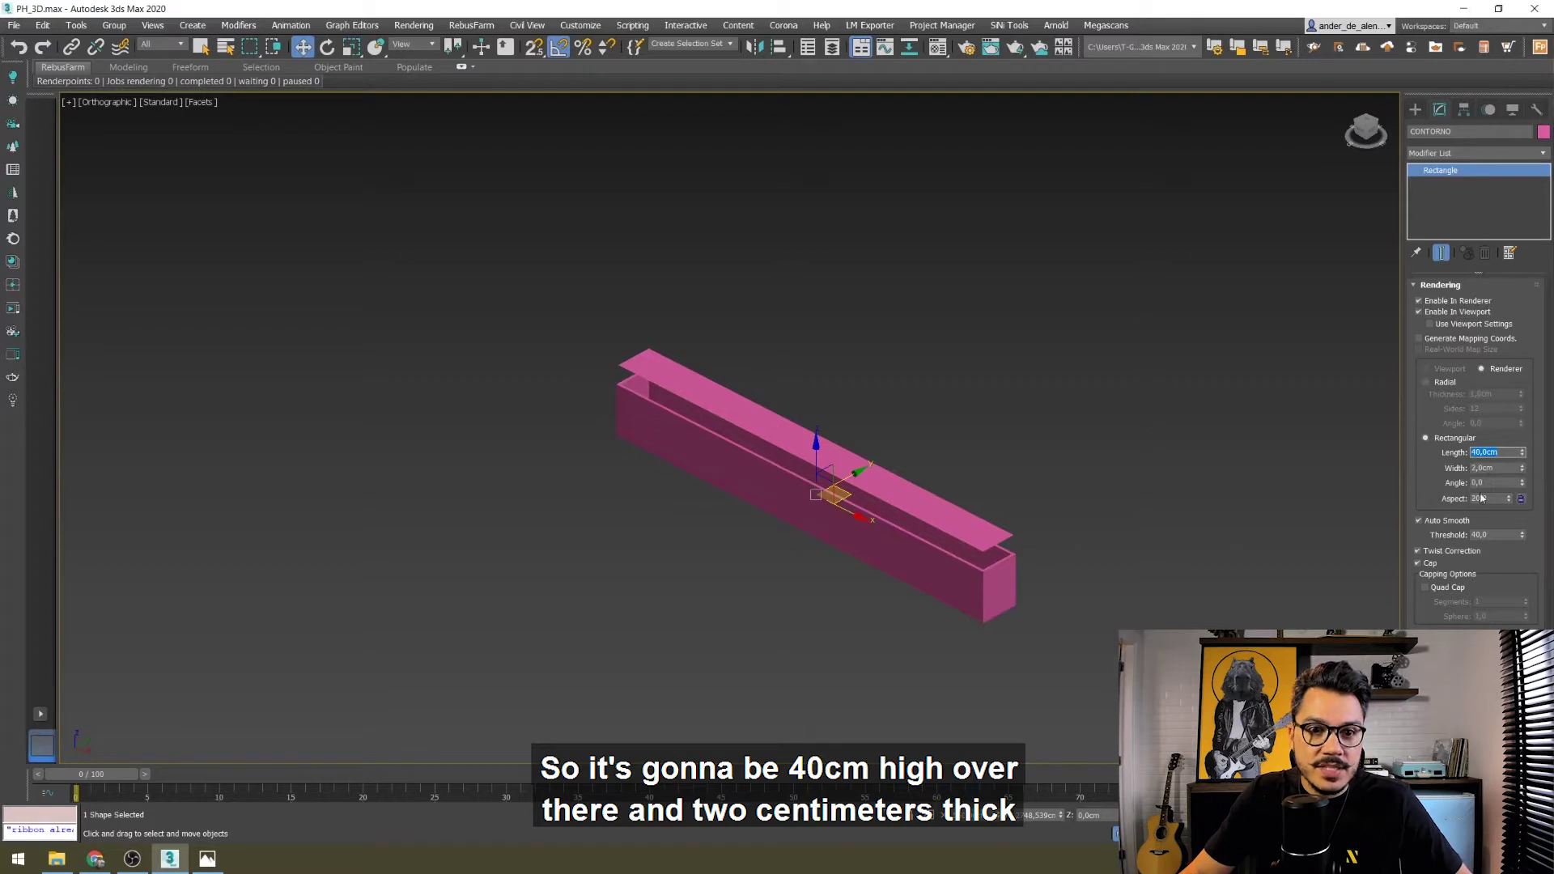
- Raise the CONTORNO spline to a Z position of 20 cm
left_click(1090, 815)
type("20")
key("Return")
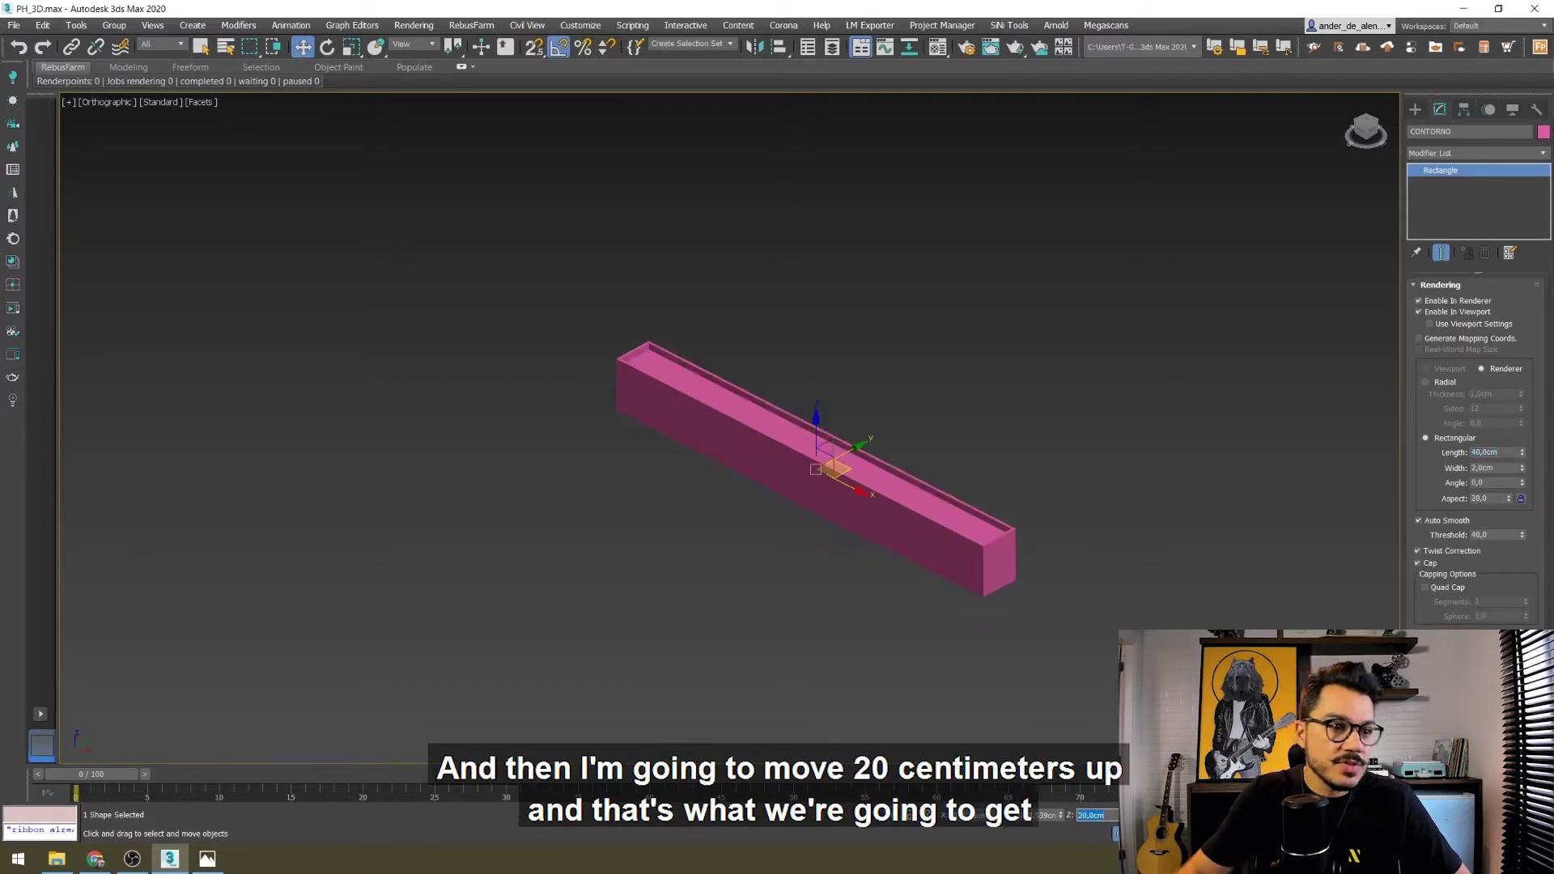
left_click(1023, 430)
middle_click_drag(907, 452, 890, 462)
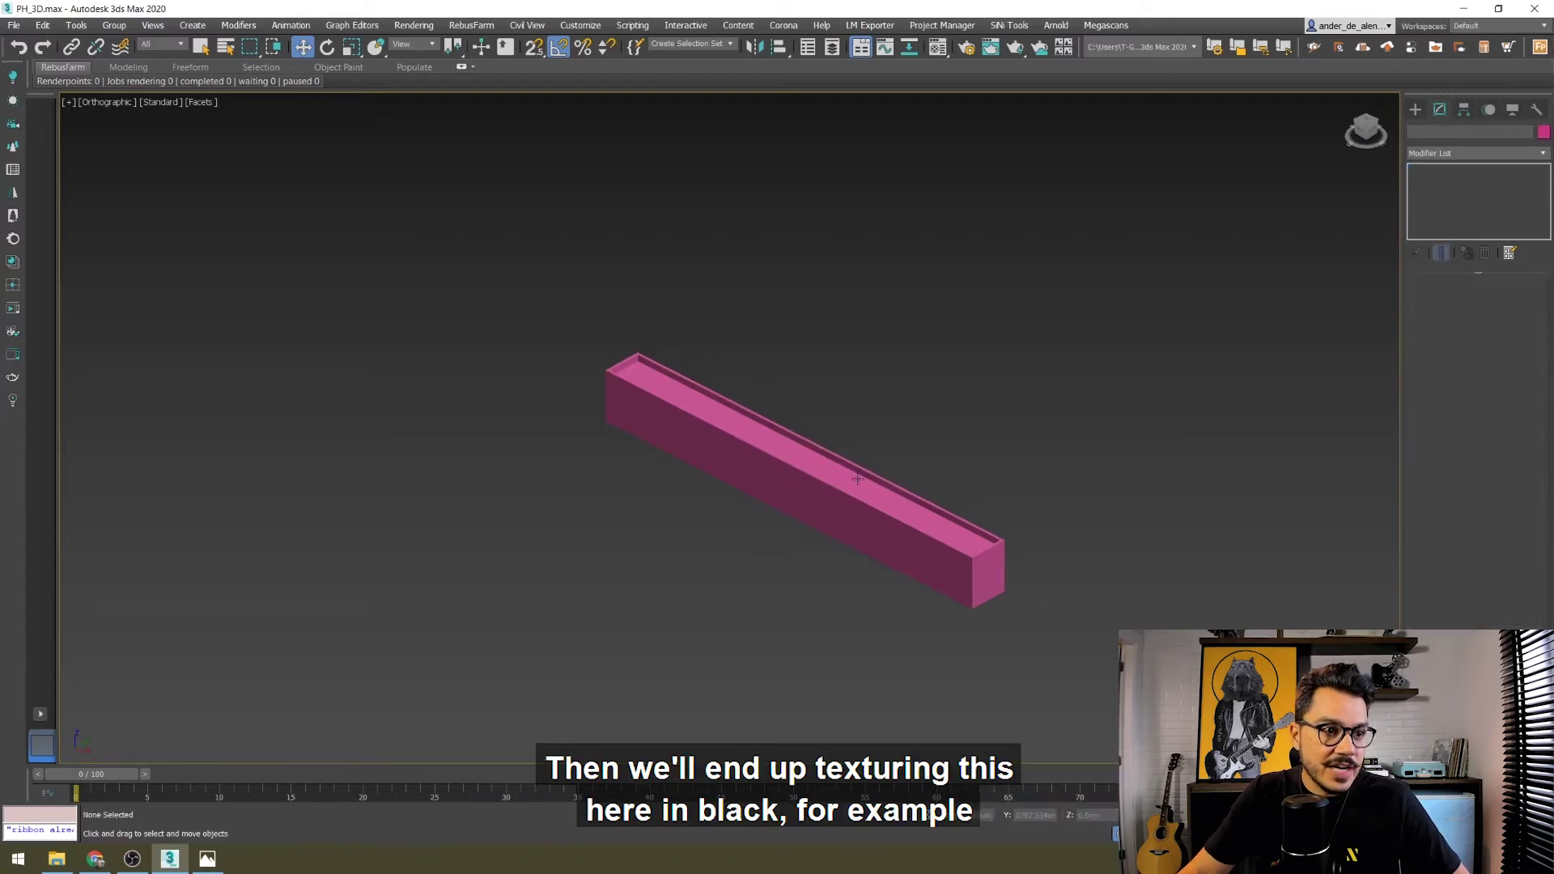
- Change the MIOLO PAREDE polygon's object color to black
left_click(858, 480)
scroll(889, 474, "up", 2)
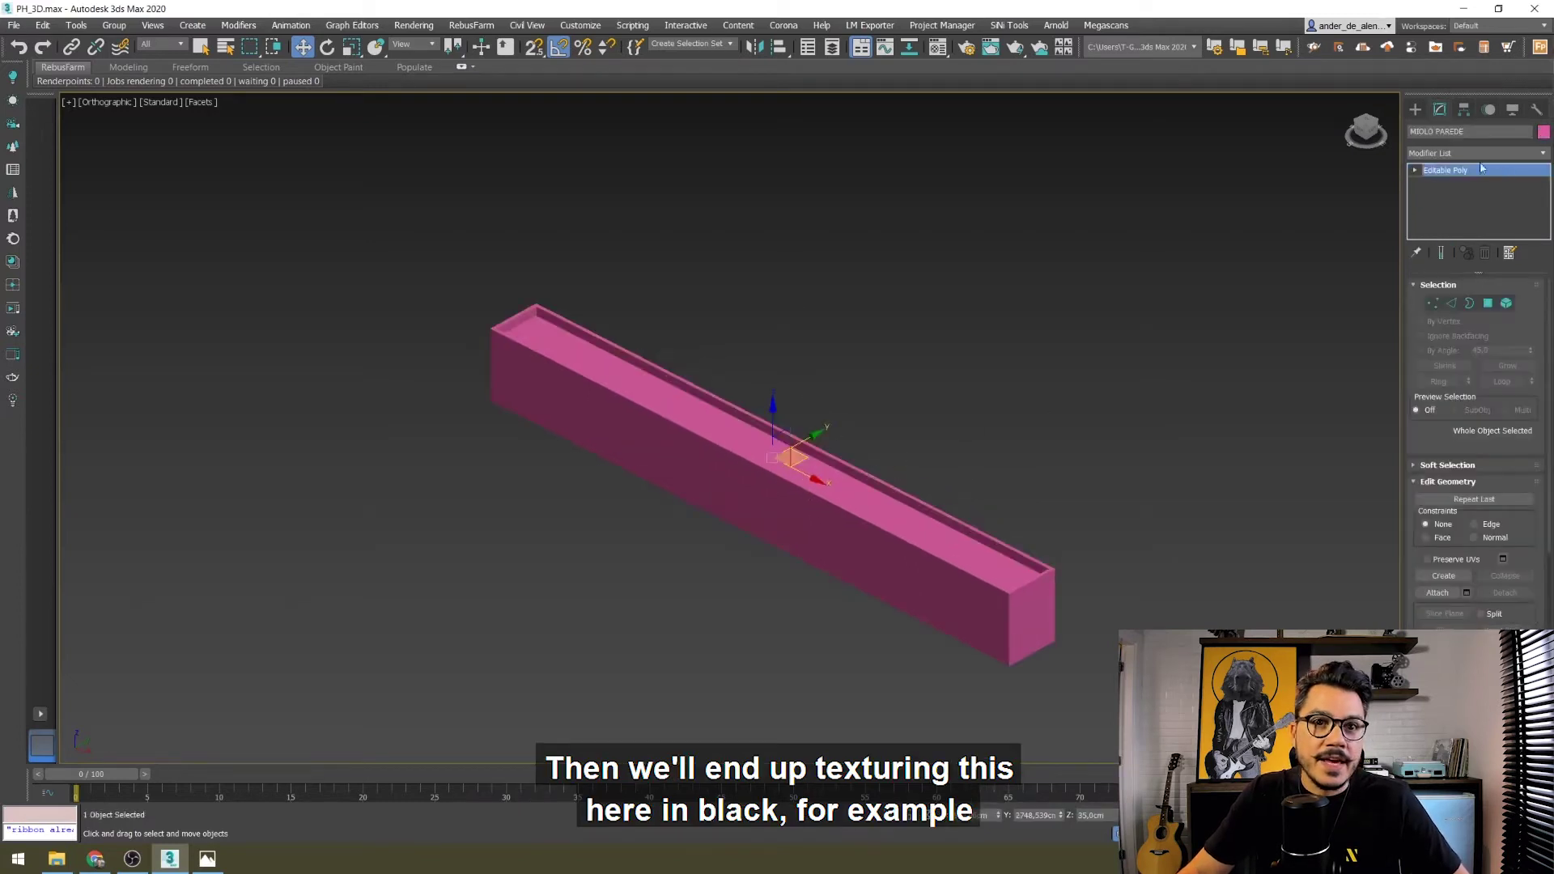
left_click(1543, 131)
left_click(899, 466)
left_click(859, 510)
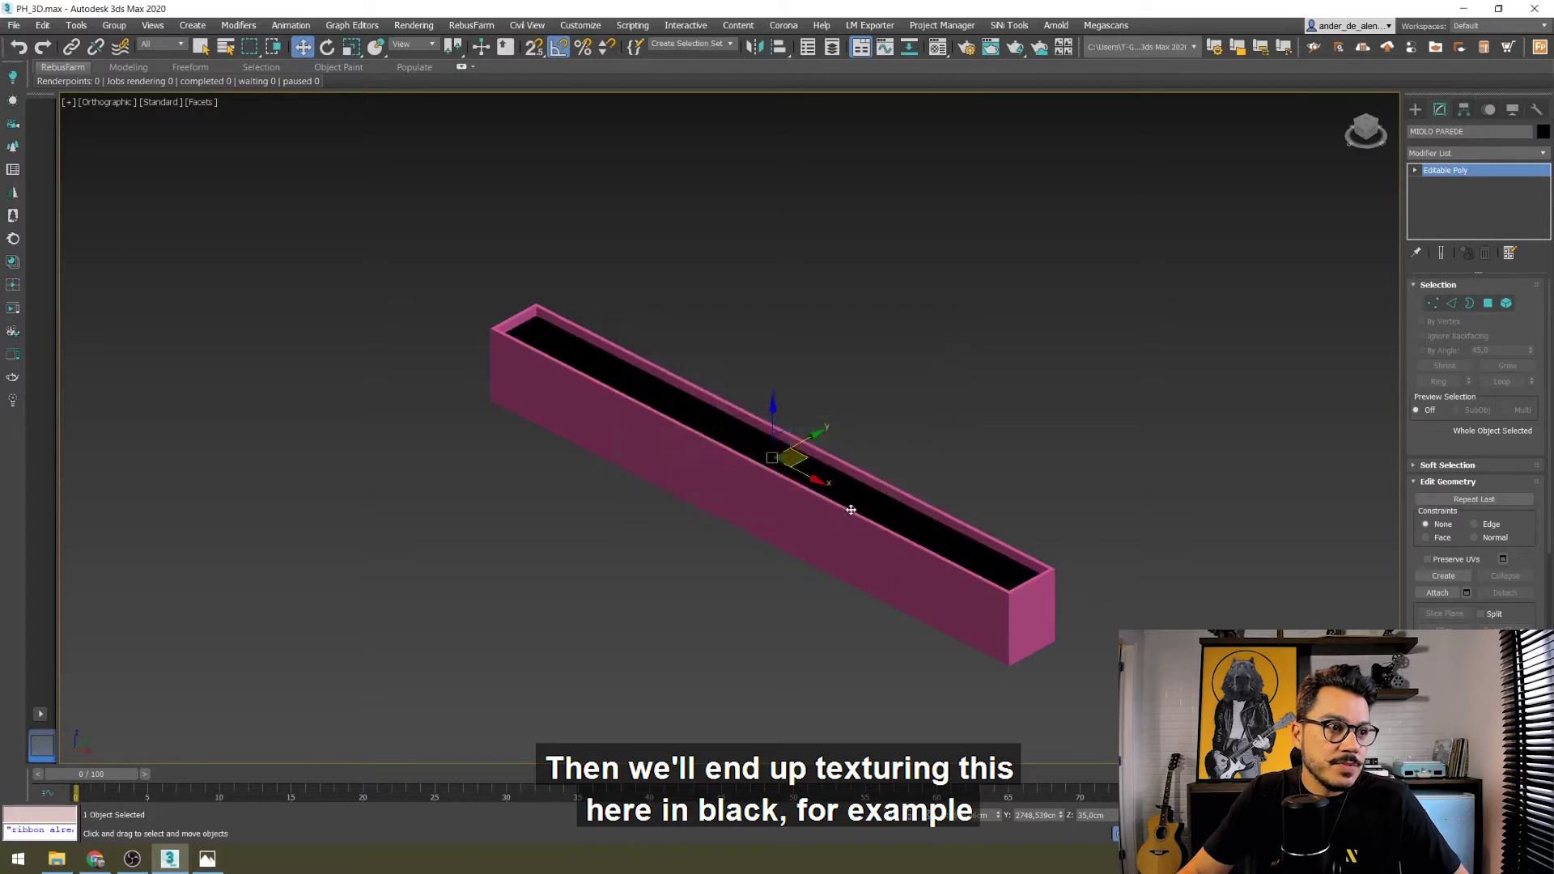
- Change the CONTORNO outline's object color to white
left_click(981, 634)
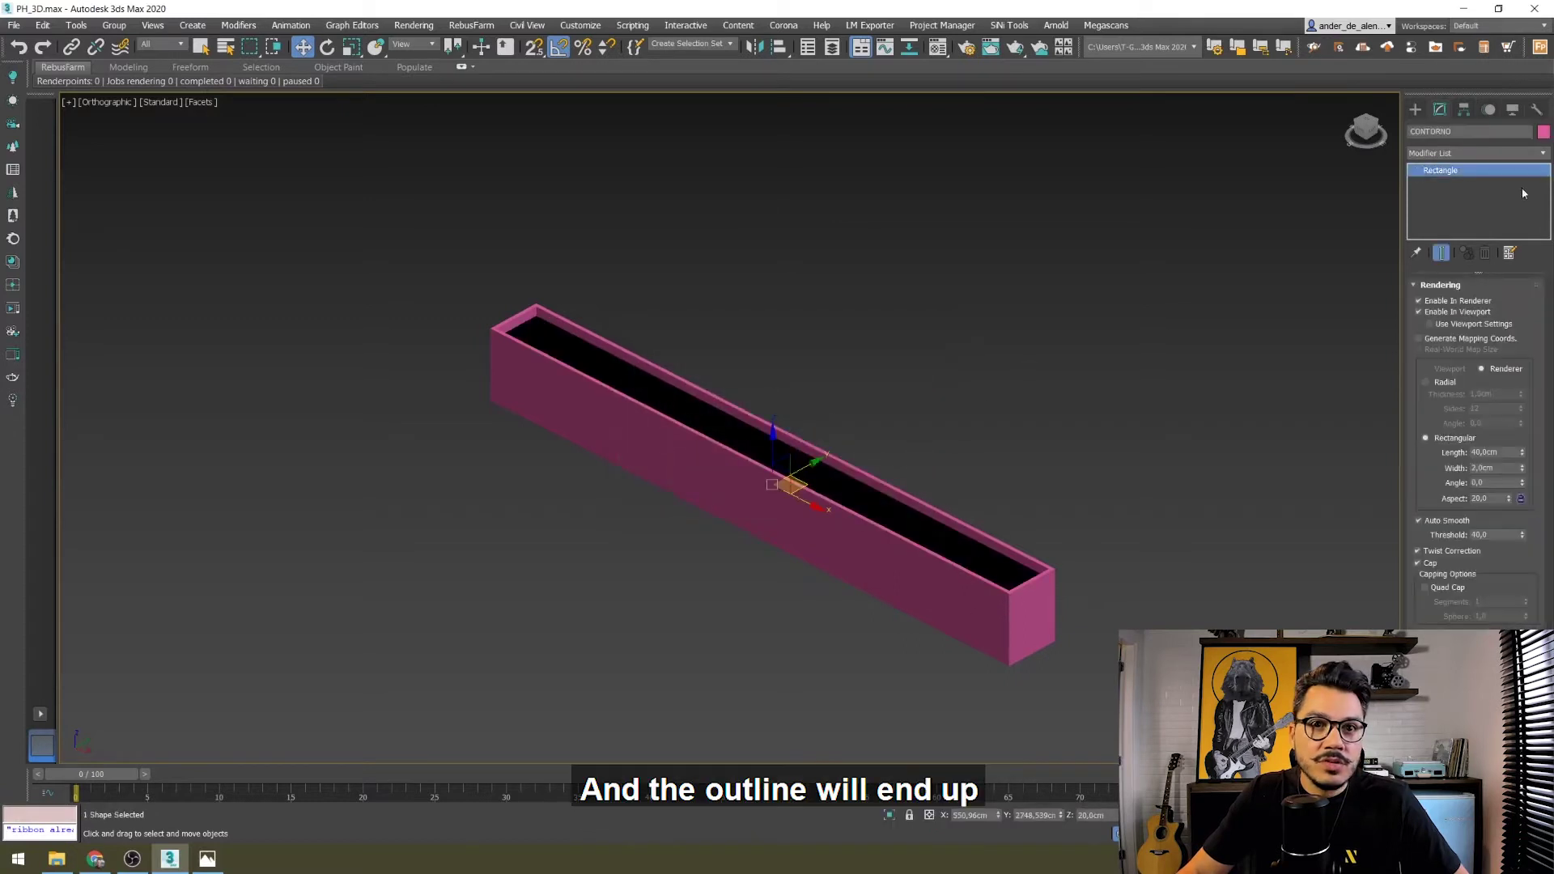
left_click(1544, 131)
left_click(913, 468)
left_click(854, 510)
left_click(1039, 413)
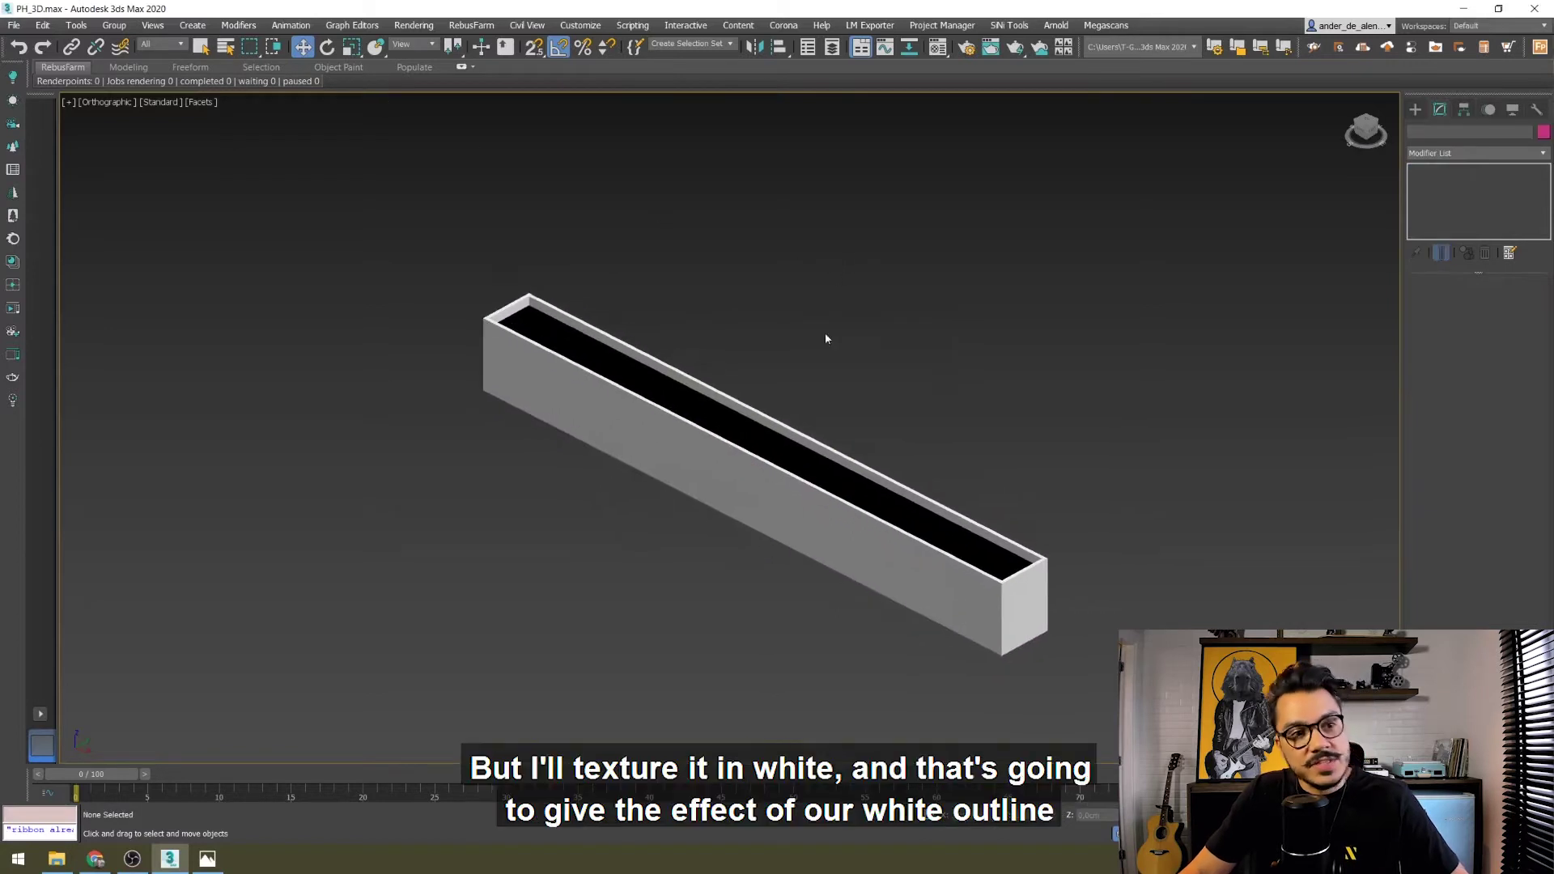
scroll(868, 589, "up", 2)
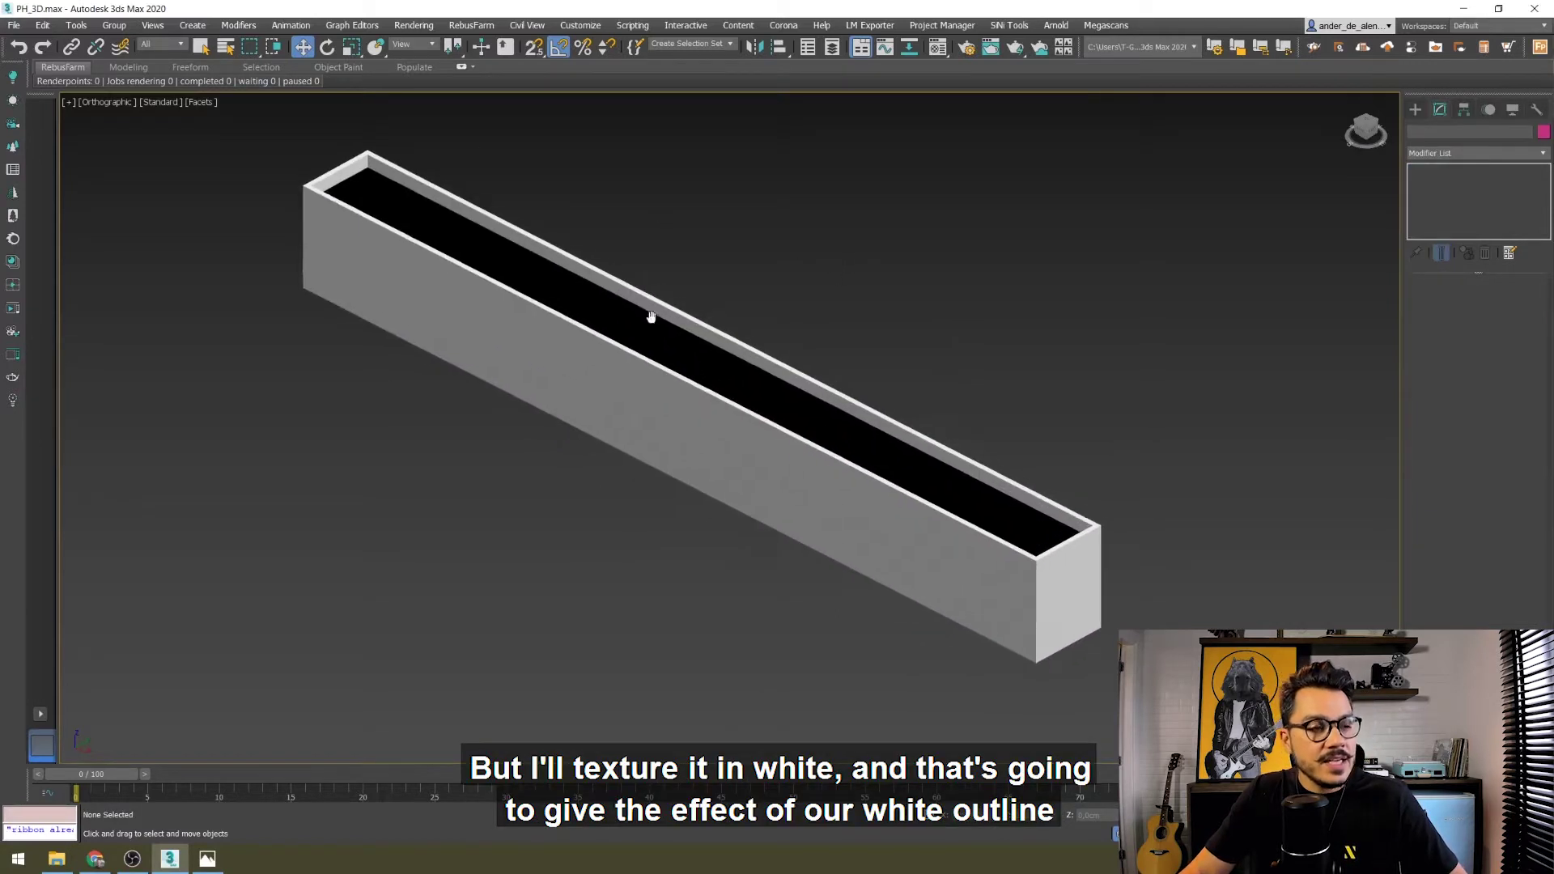
middle_click_drag(652, 312, 628, 390)
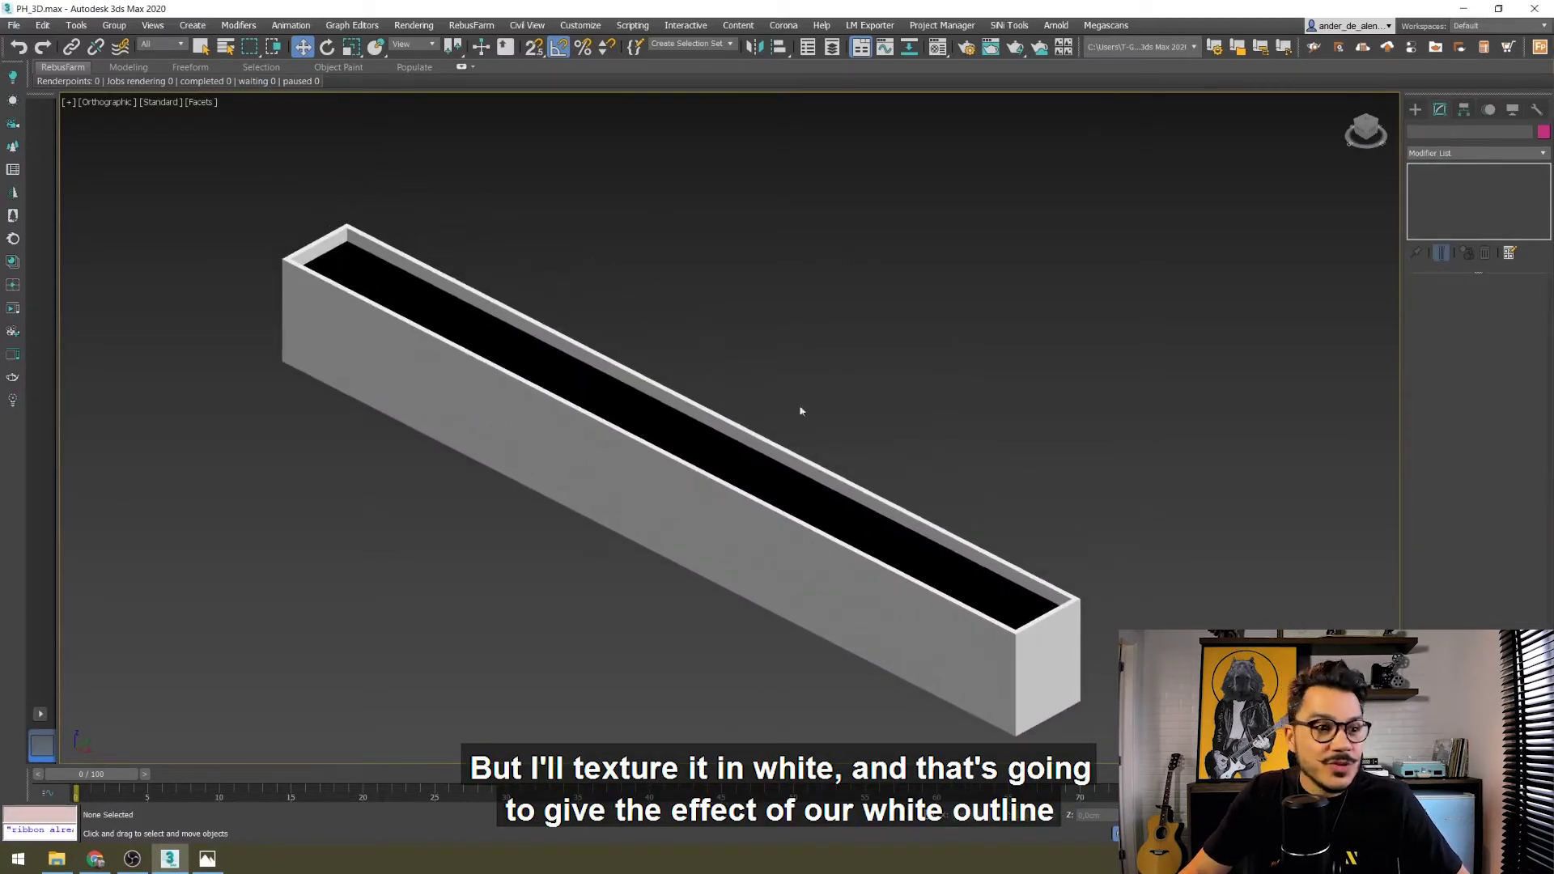
- Delete the sample wall's outline and inner polygon and bring back the full apartment model
left_click(761, 471)
left_click_drag(781, 483, 791, 505)
left_click(886, 375)
key("ctrl+a")
key("Delete")
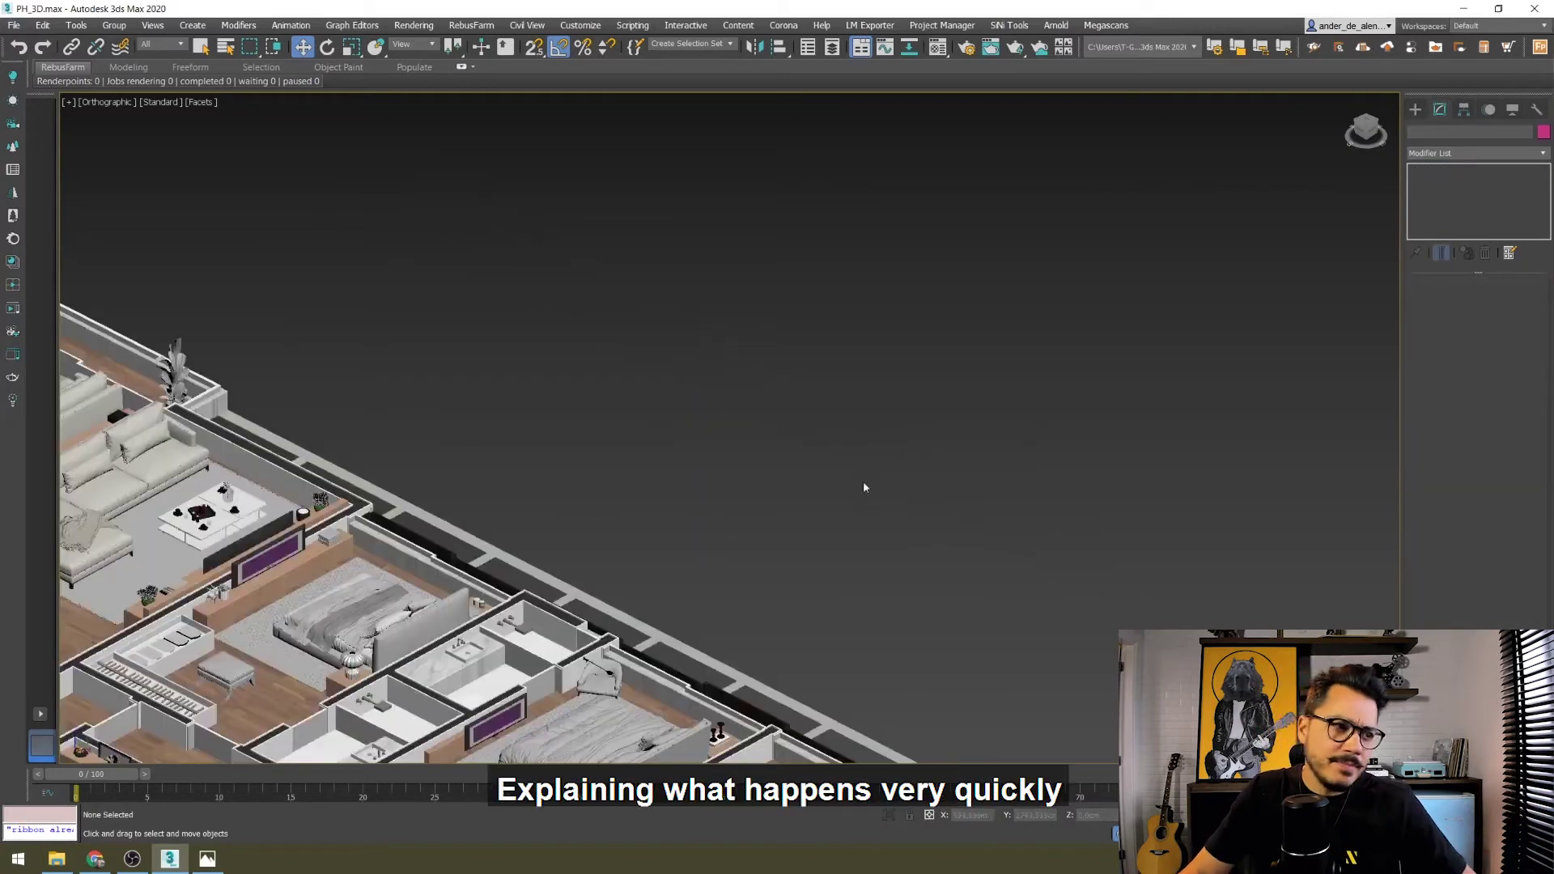
- Examine how the walls are built around the bedrooms and bathrooms of the apartment model
scroll(863, 481, "up", 4)
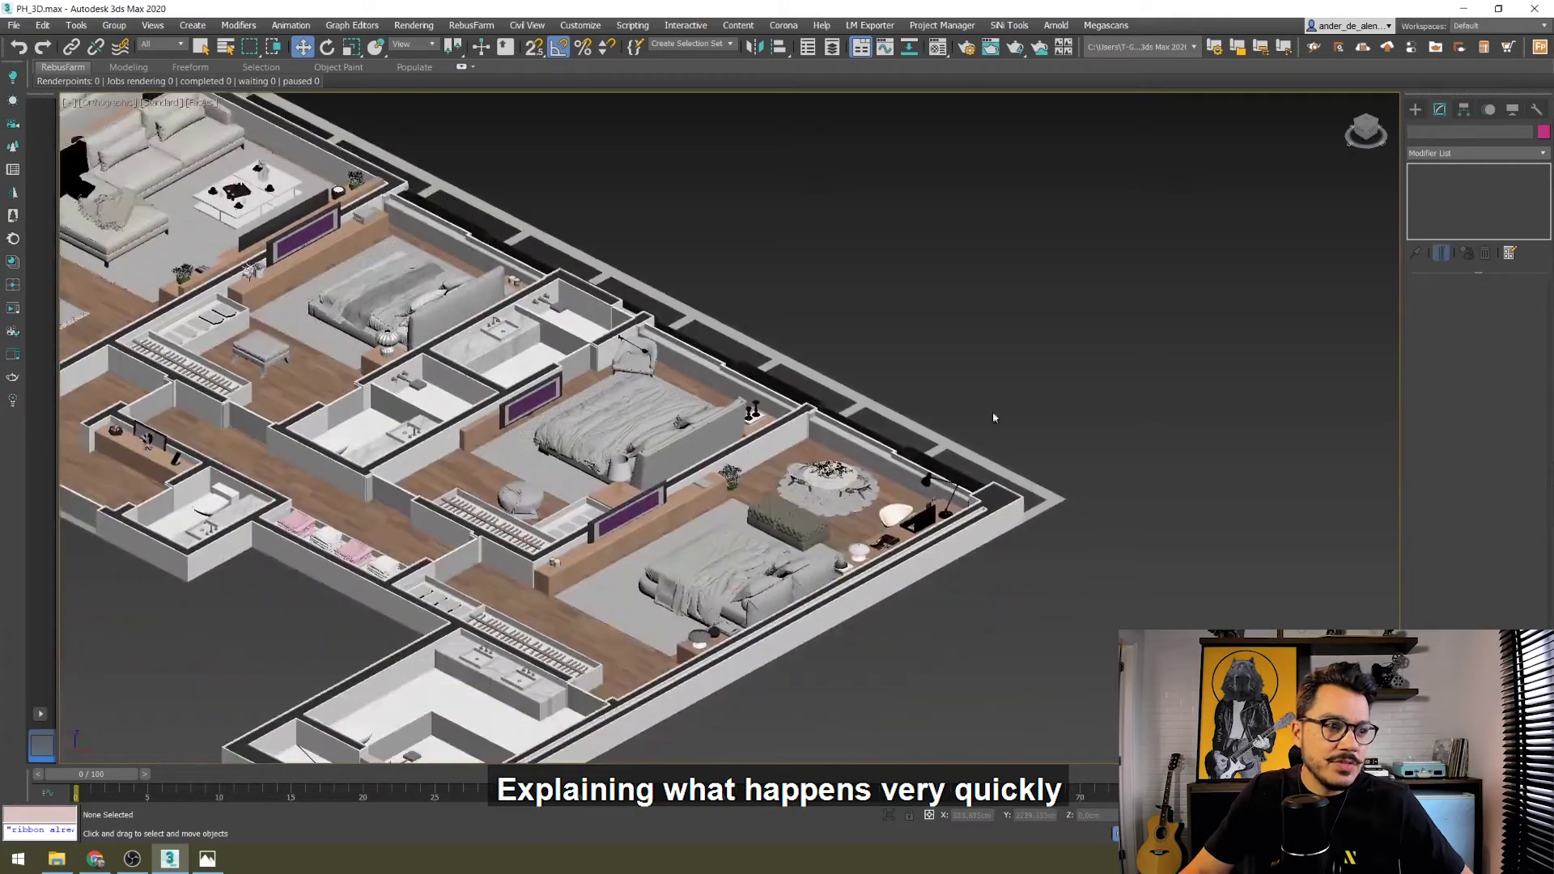
scroll(996, 403, "down", 2)
scroll(572, 685, "up", 5)
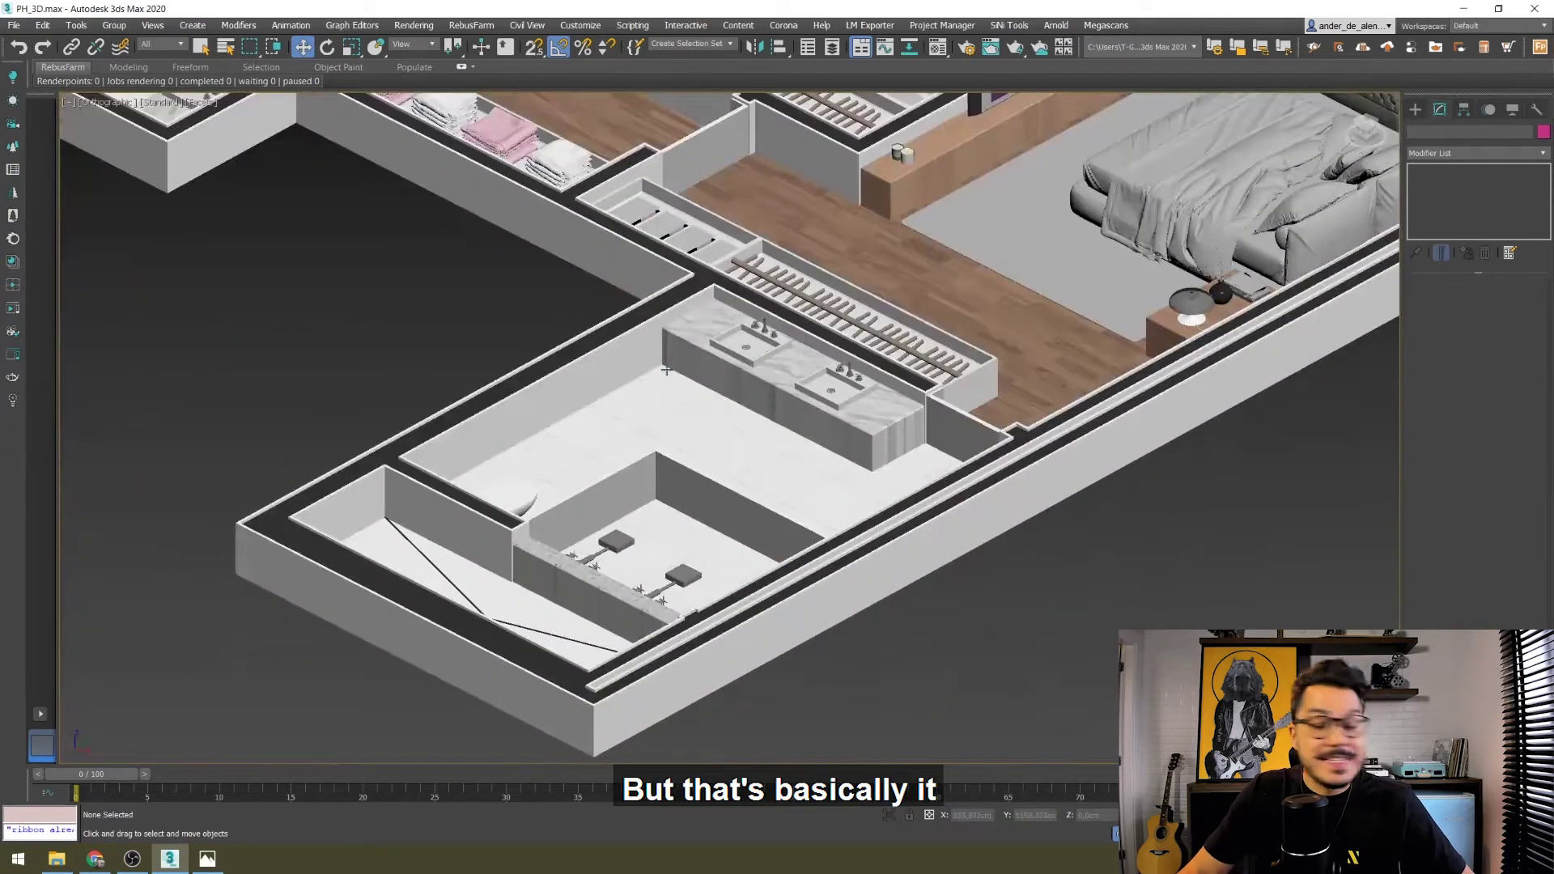
scroll(795, 396, "down", 2)
middle_click_drag(795, 396, 579, 535)
scroll(566, 526, "down", 1)
middle_click_drag(663, 493, 663, 429, "alt")
scroll(663, 493, "up", 3)
scroll(663, 492, "down", 3)
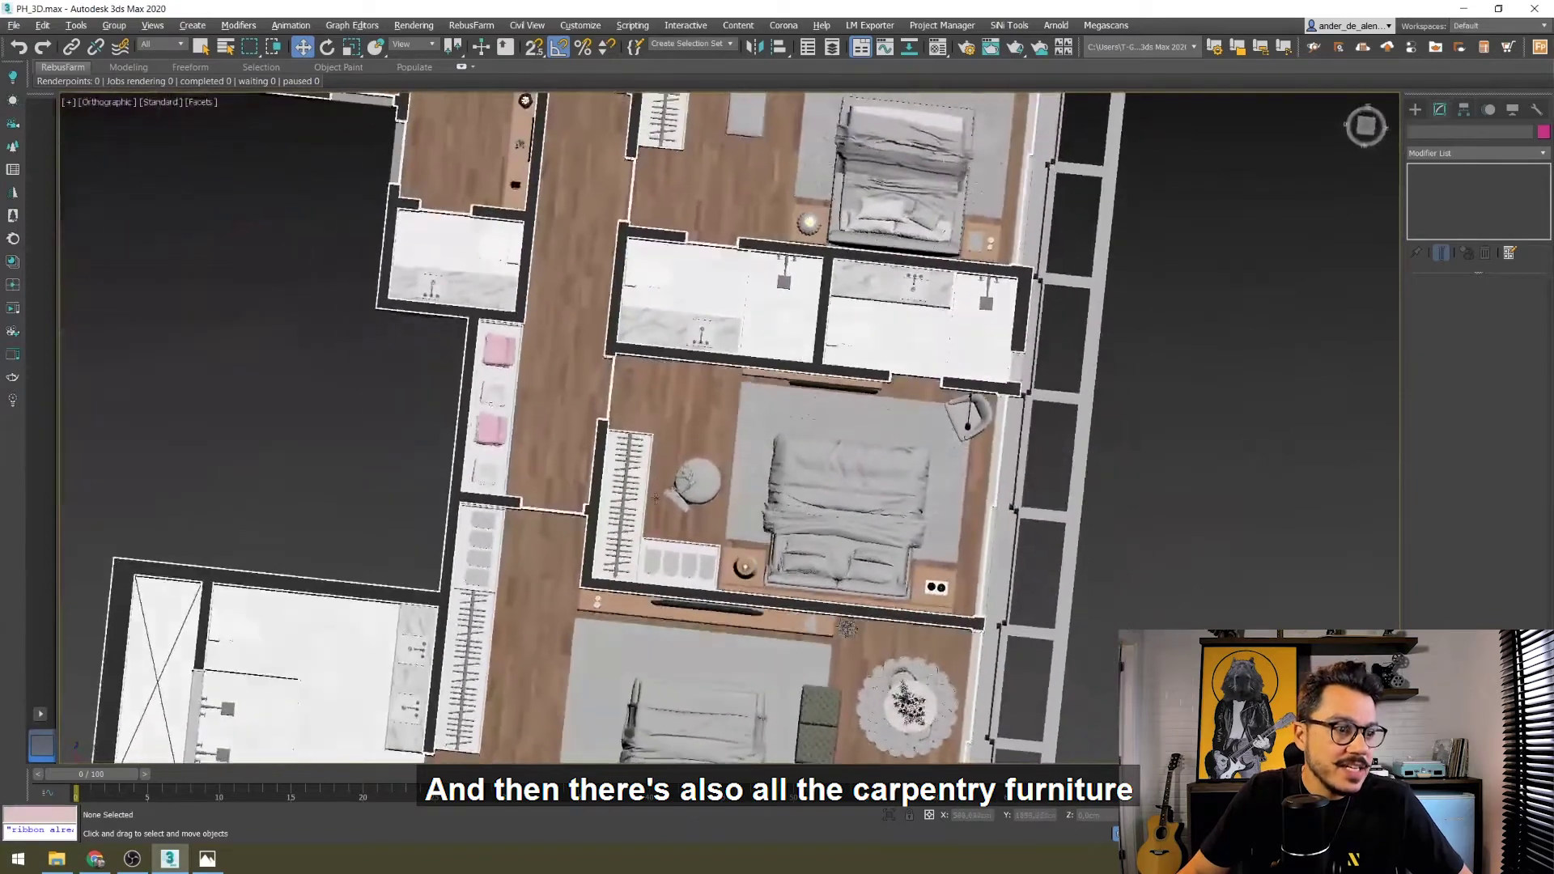
- Switch to the Top view and examine the simple rectangular carpentry furniture in the living room
key("t")
scroll(864, 462, "up", 1)
scroll(510, 260, "up", 5)
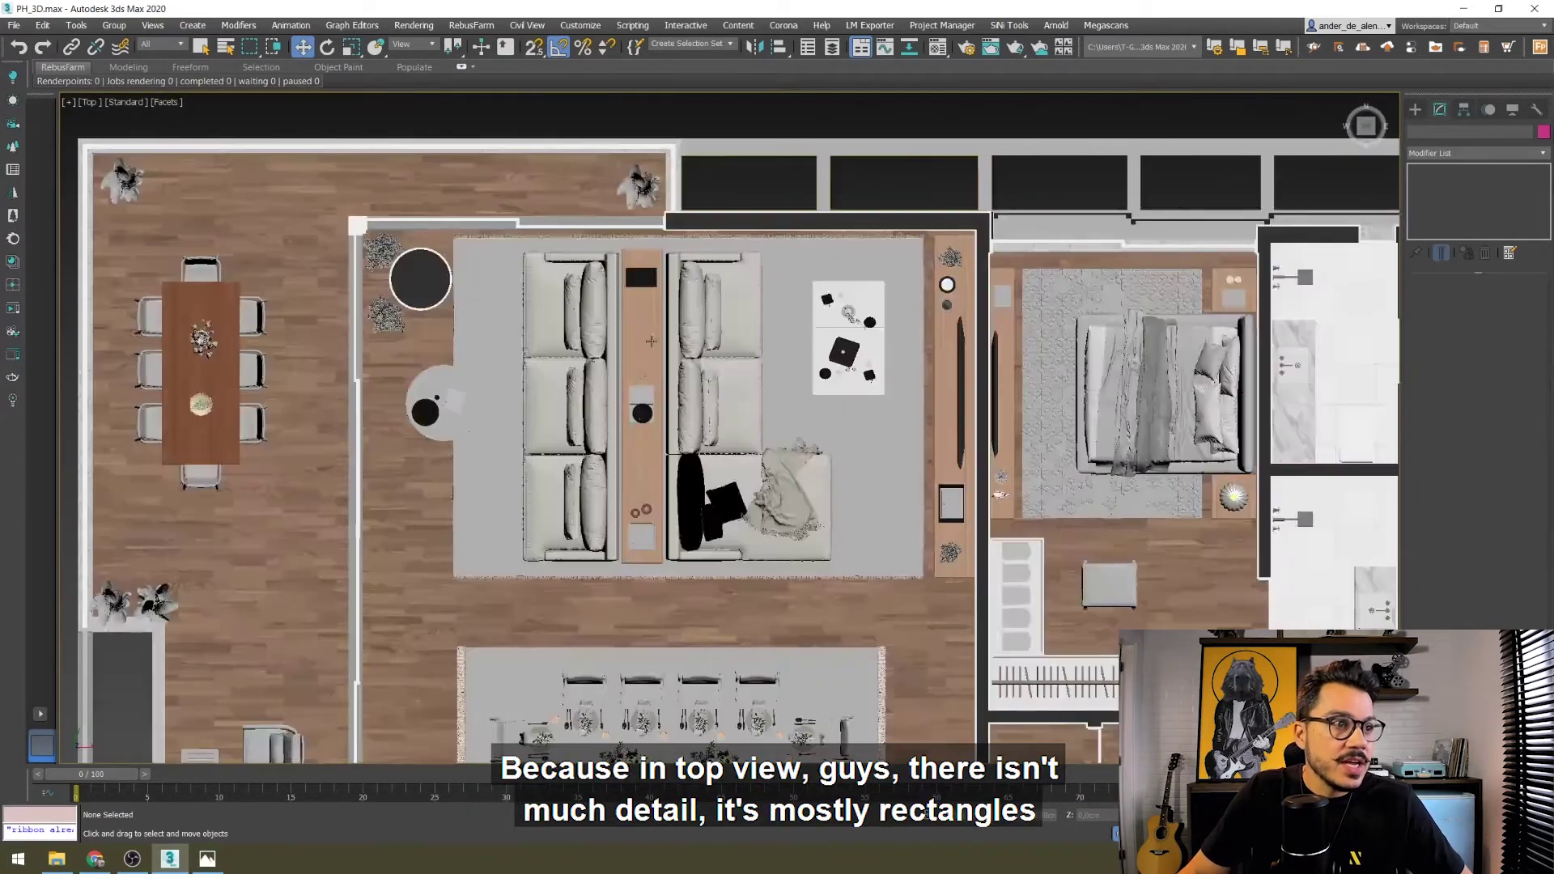
middle_click_drag(622, 352, 745, 490)
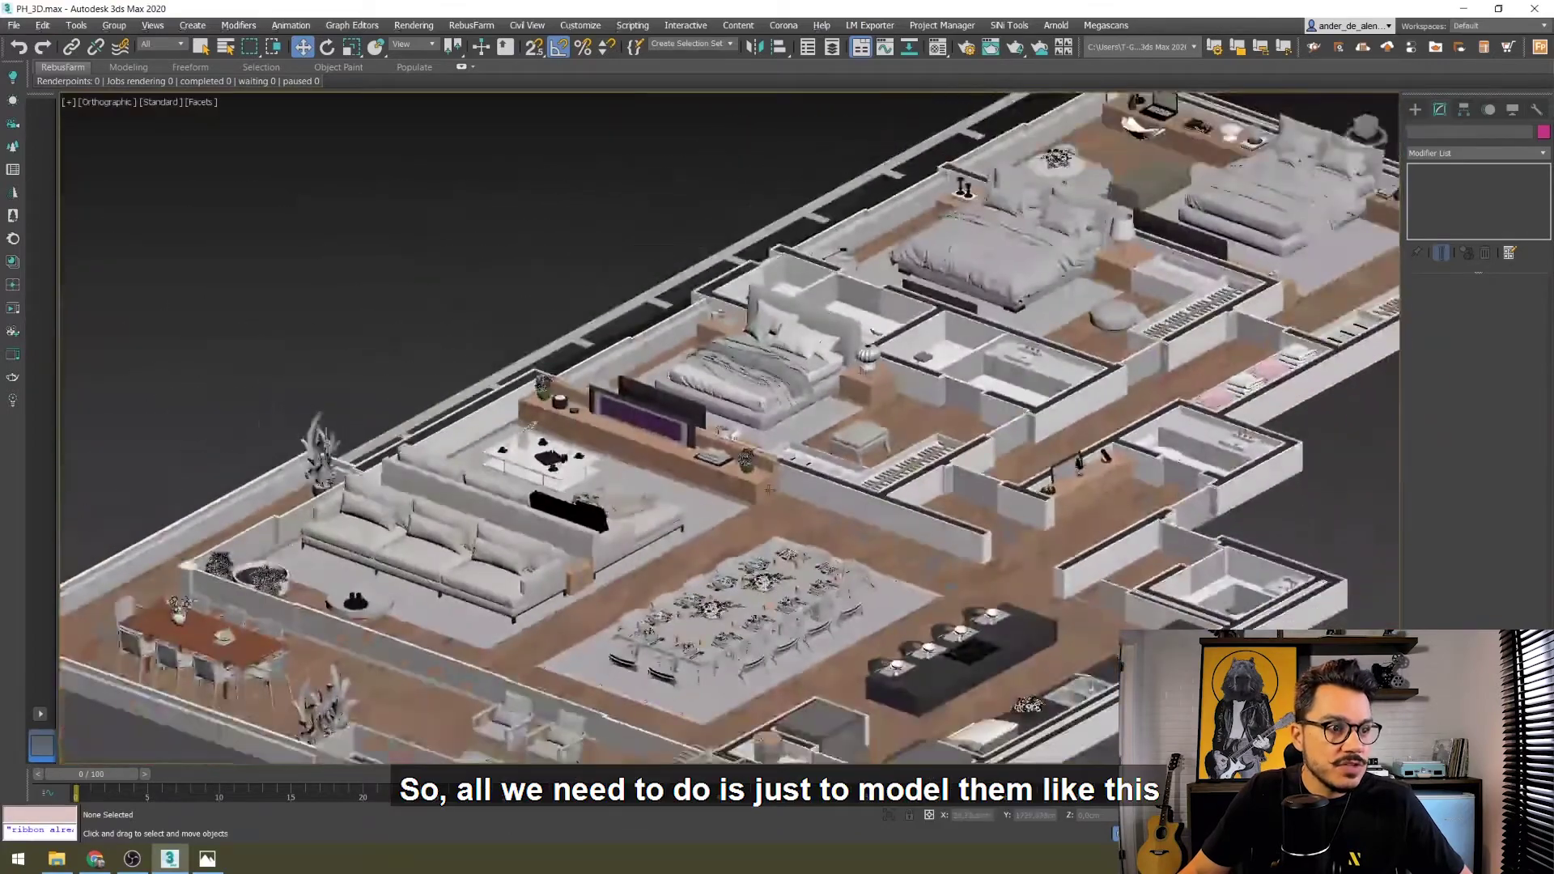
- Inspect the edges of the living room's wooden TV cabinet up close, with edged faces shown temporarily
scroll(753, 486, "up", 4)
scroll(758, 484, "up", 10)
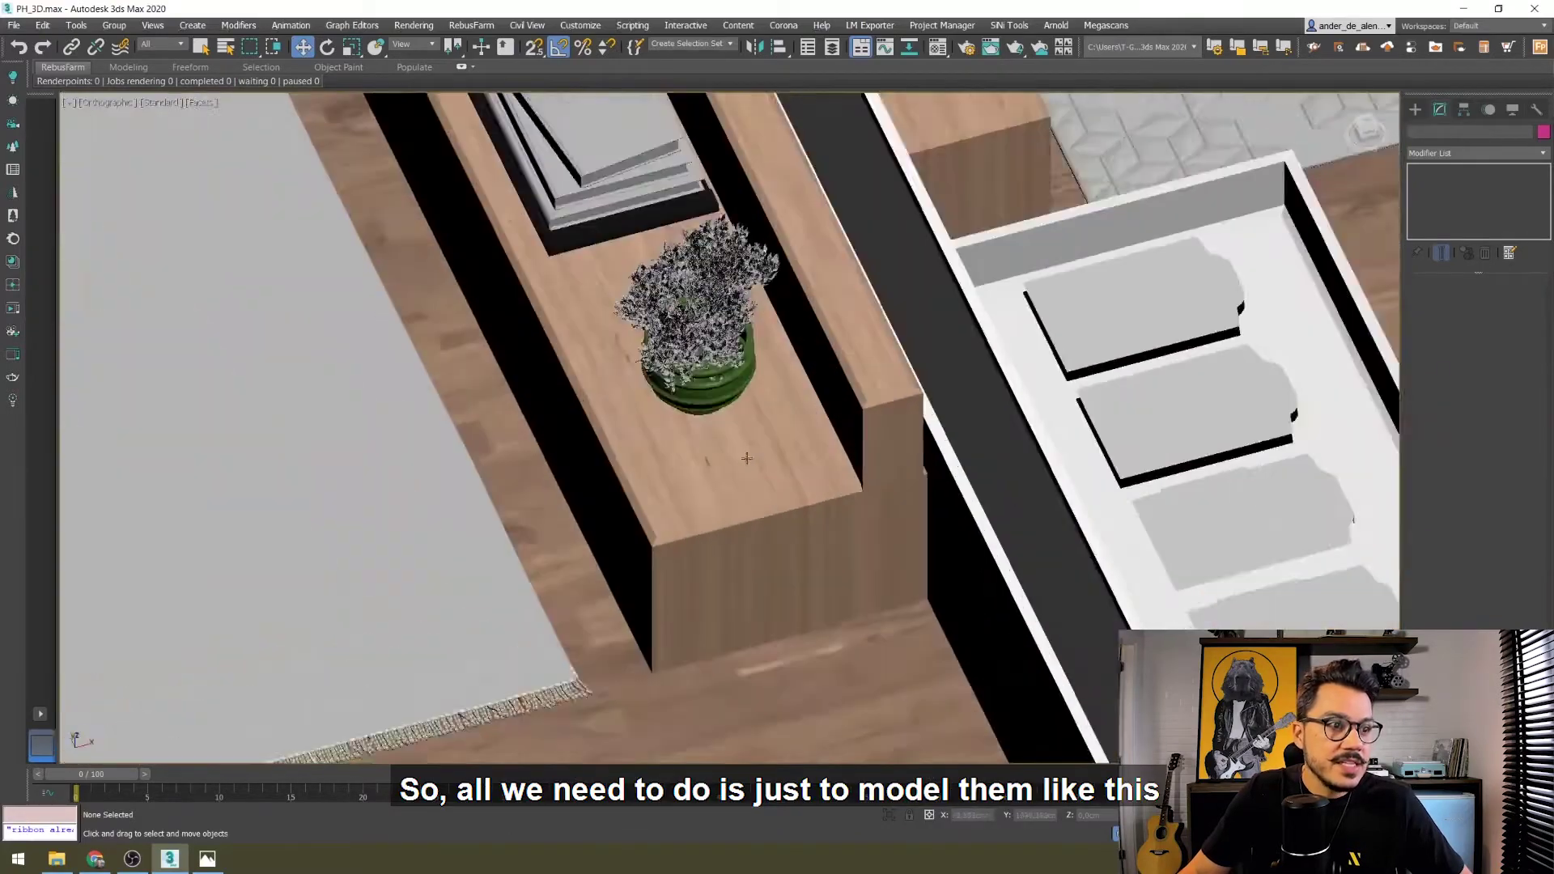
key("F4")
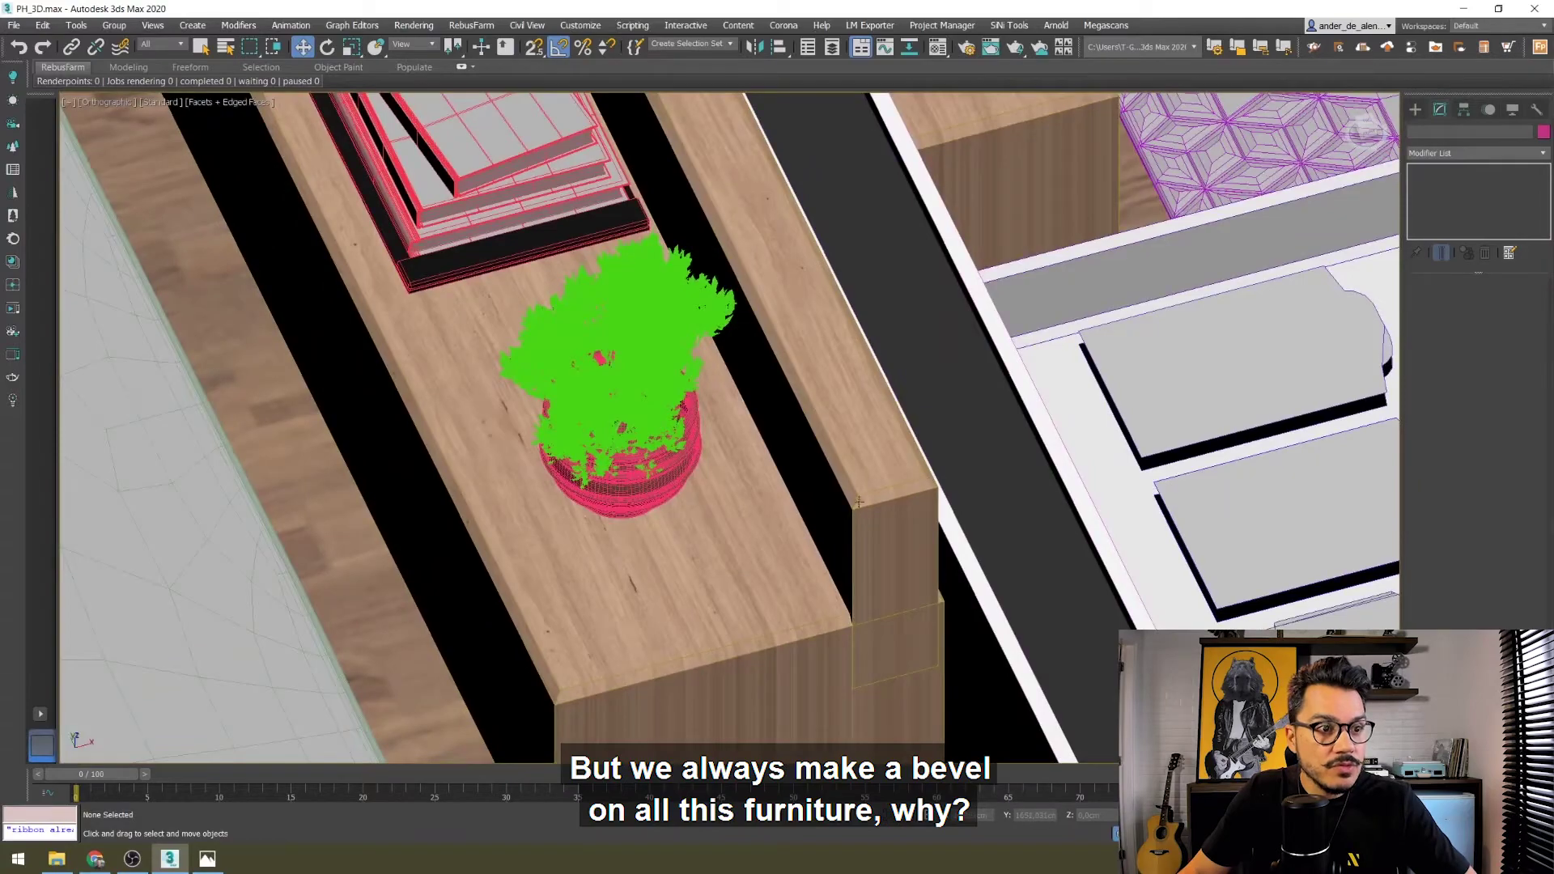
scroll(741, 320, "down", 12)
key("F4")
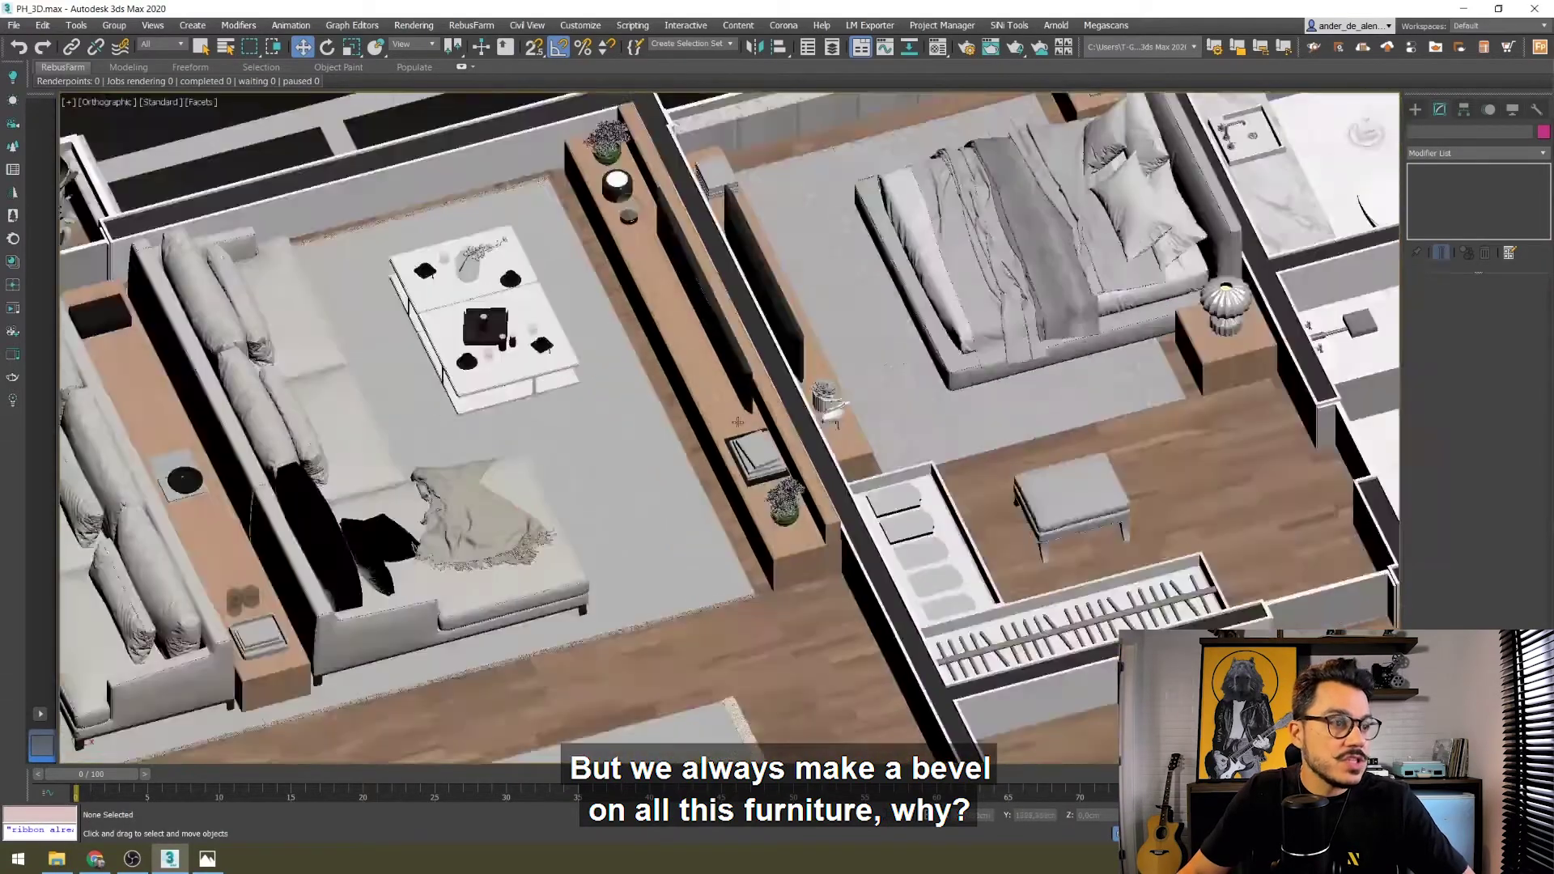
- Switch to the Photos app and examine the edge highlights on the furniture in the rendered floor plan, then return to 3ds Max
left_click(207, 859)
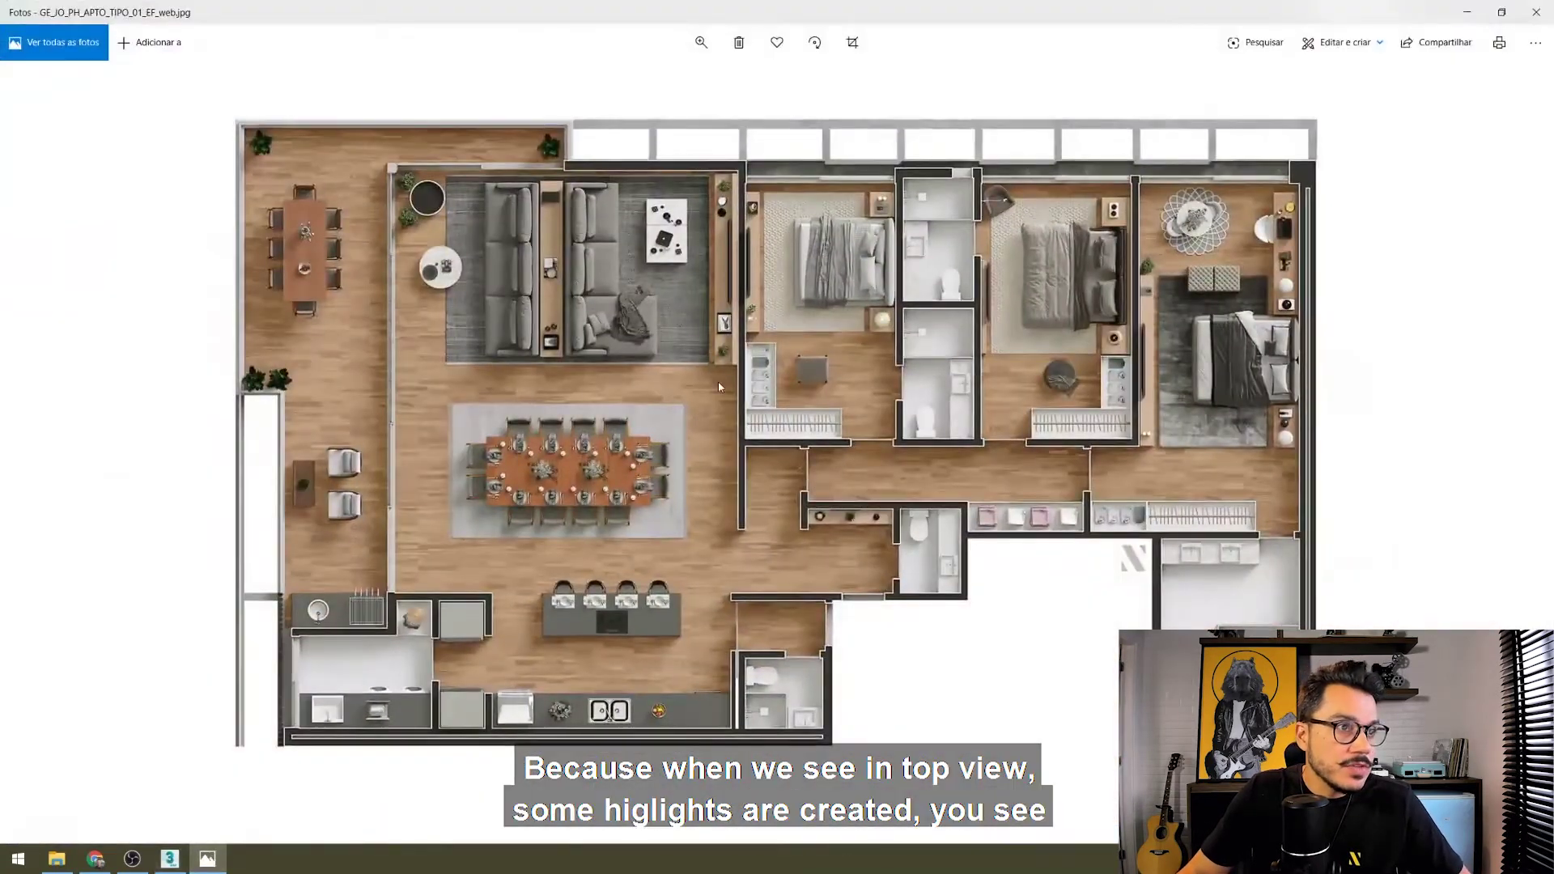
scroll(718, 383, "up", 3)
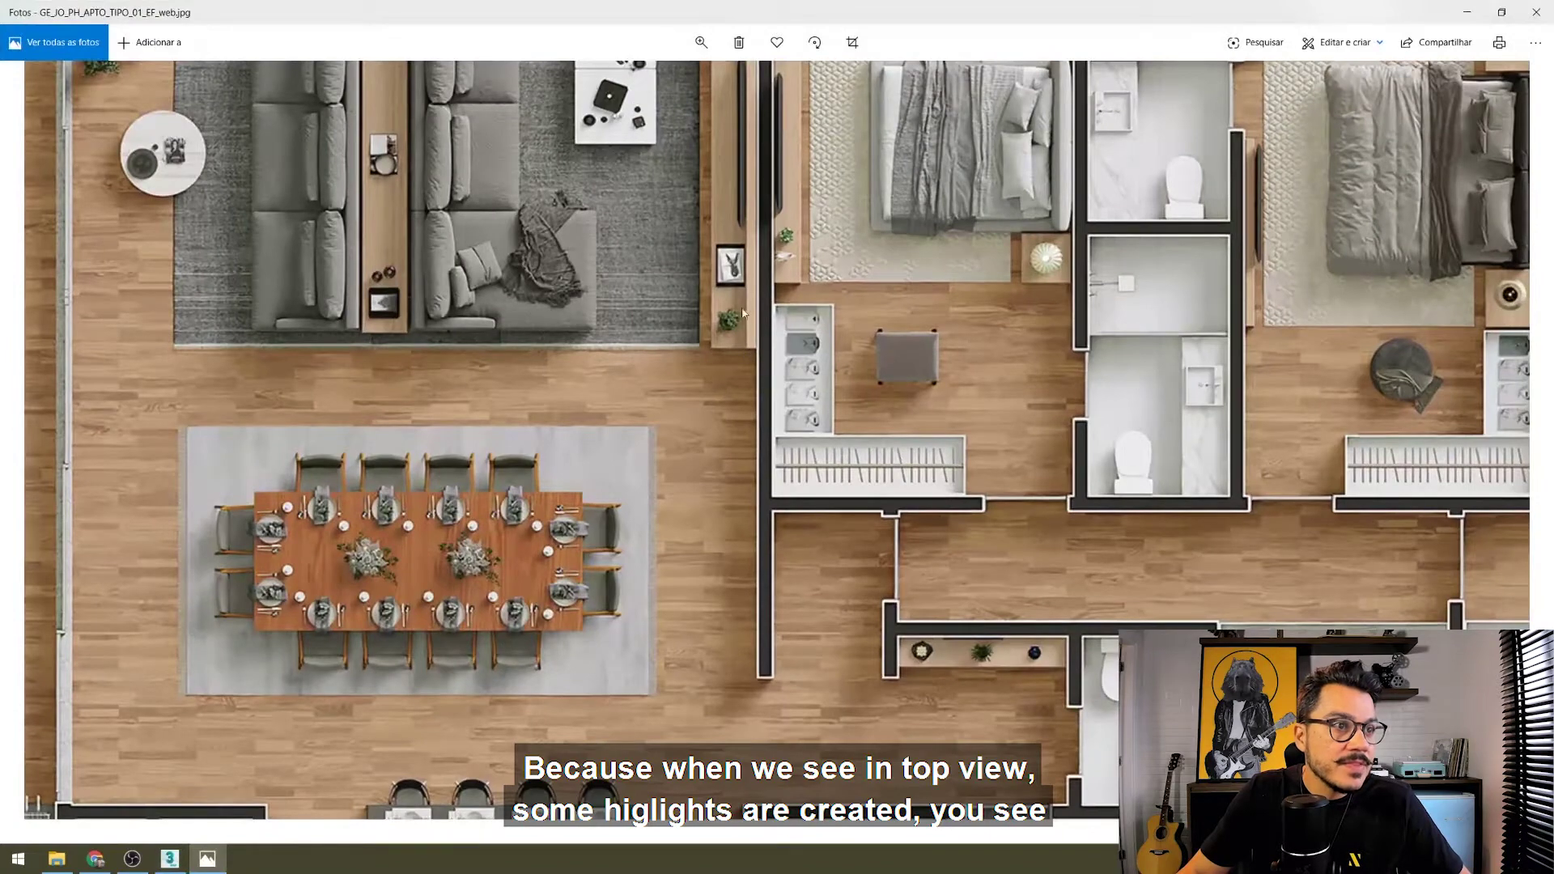
scroll(799, 220, "down", 3)
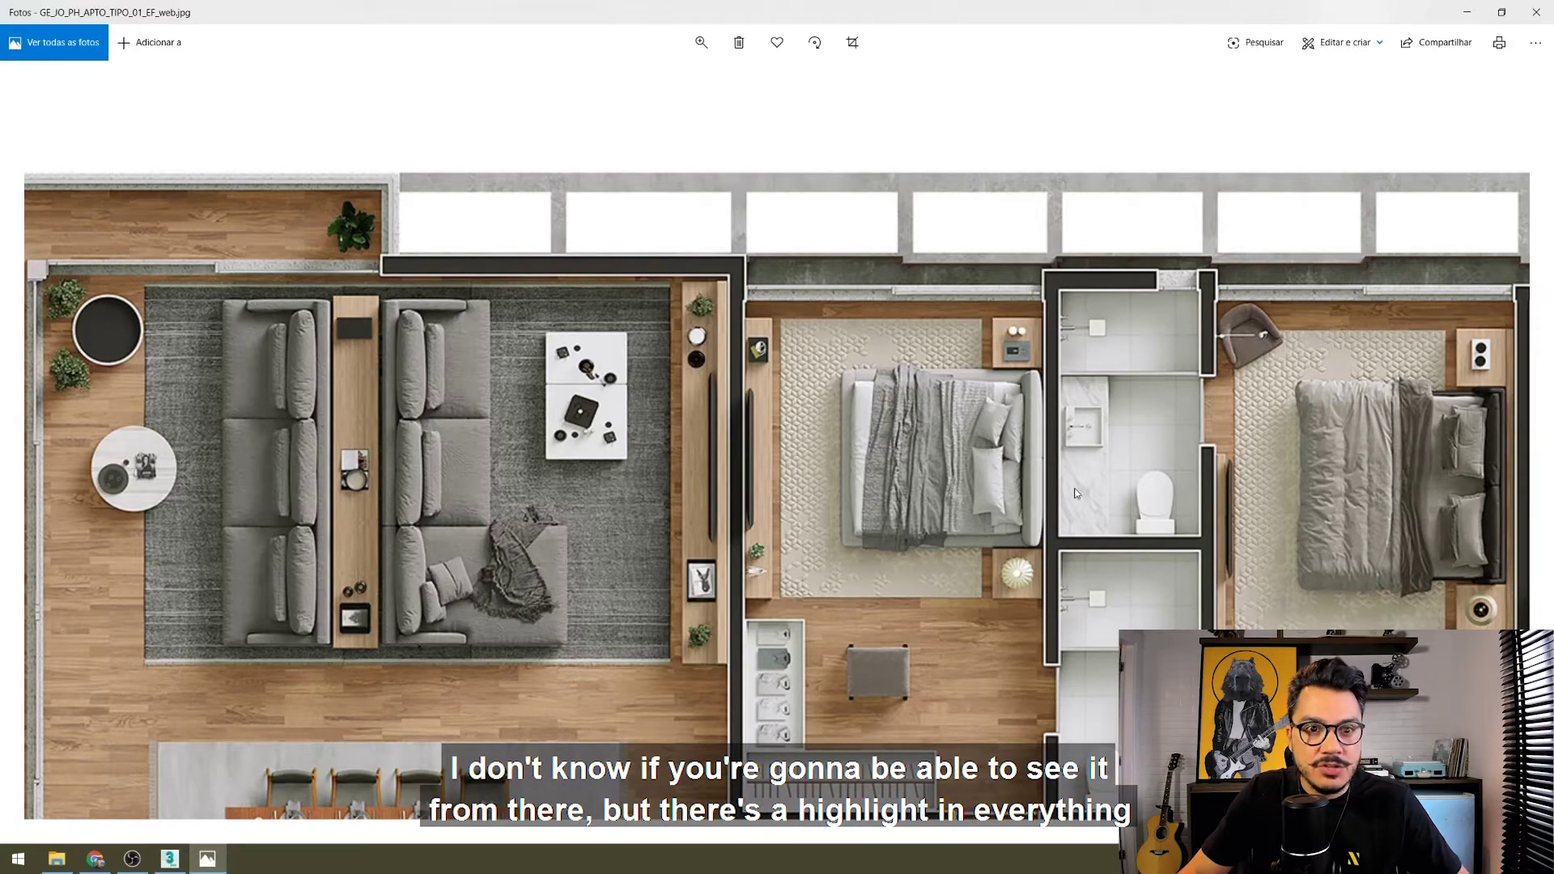
scroll(1086, 497, "down", 3)
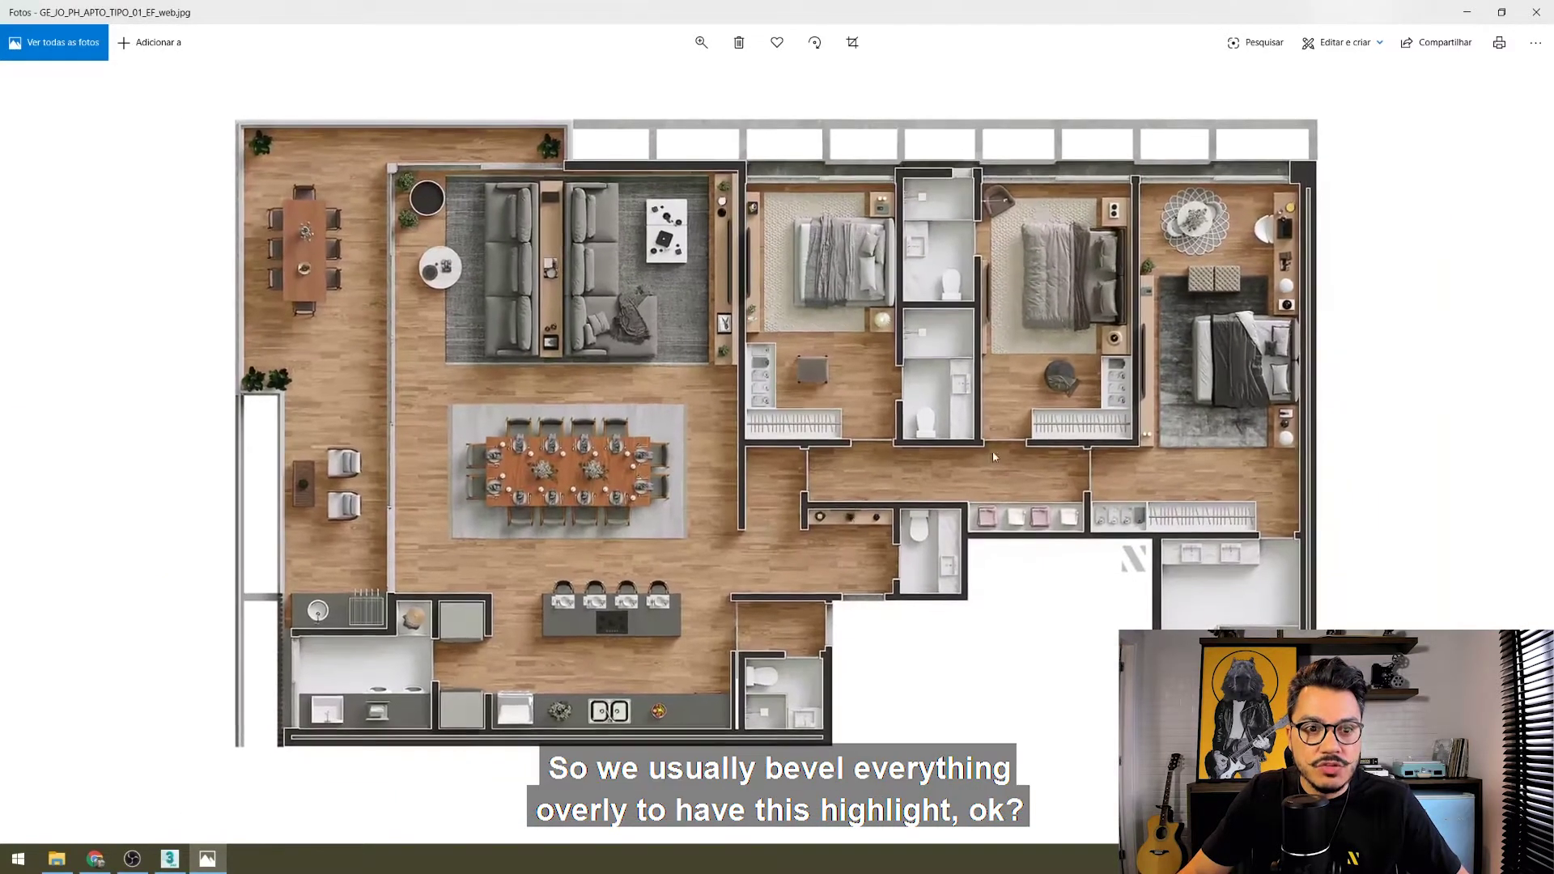
left_click(1480, 22)
- Examine the wooden cabinets along the living room wall and the whole furnished apartment from above
scroll(829, 413, "up", 5)
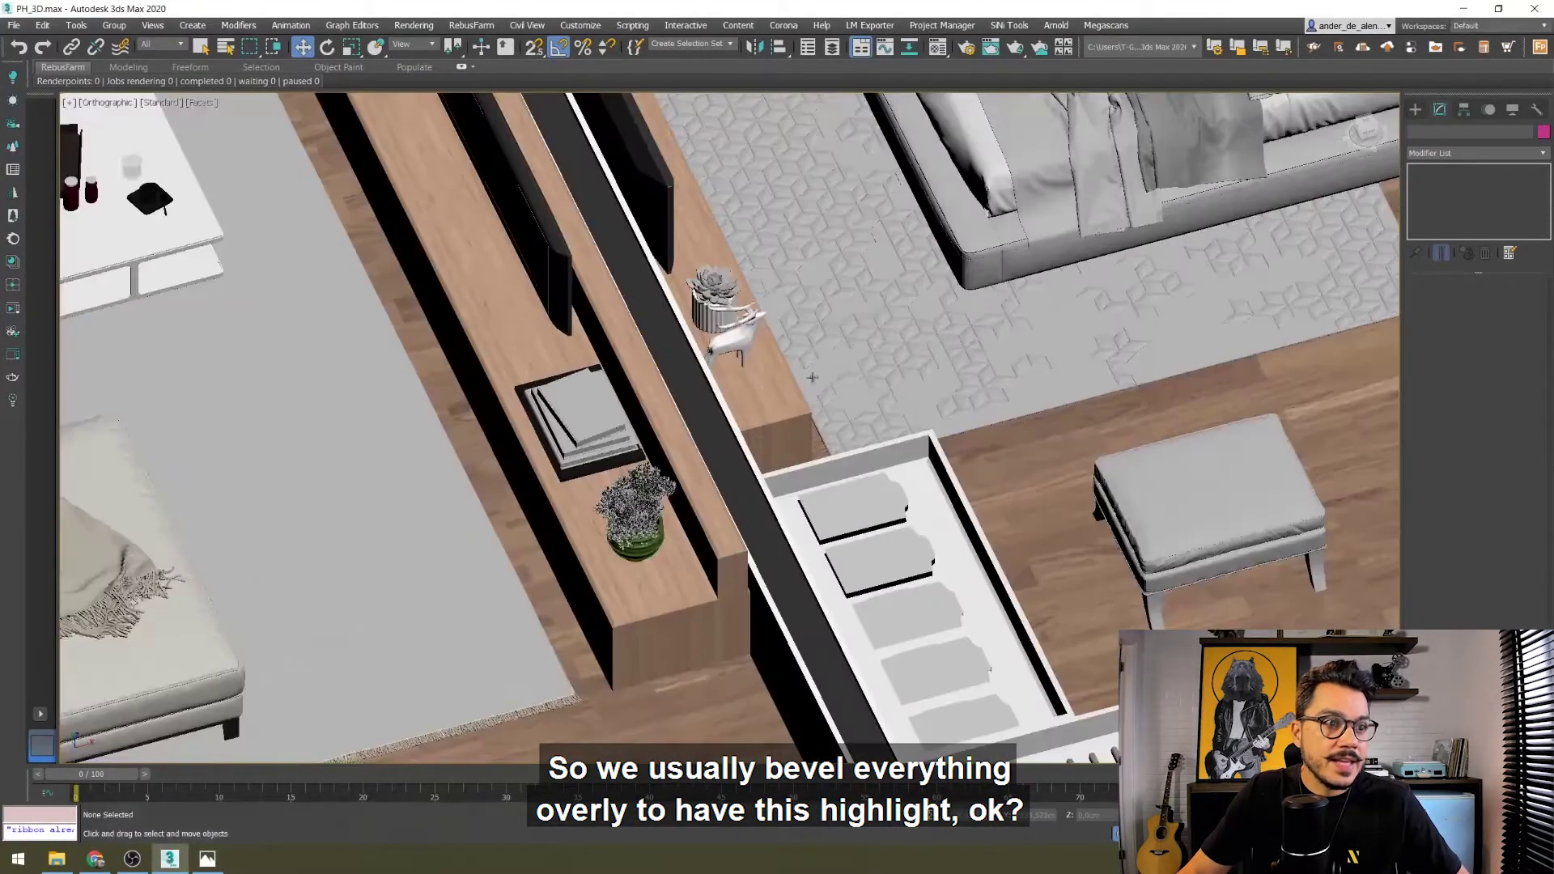
scroll(894, 356, "down", 6)
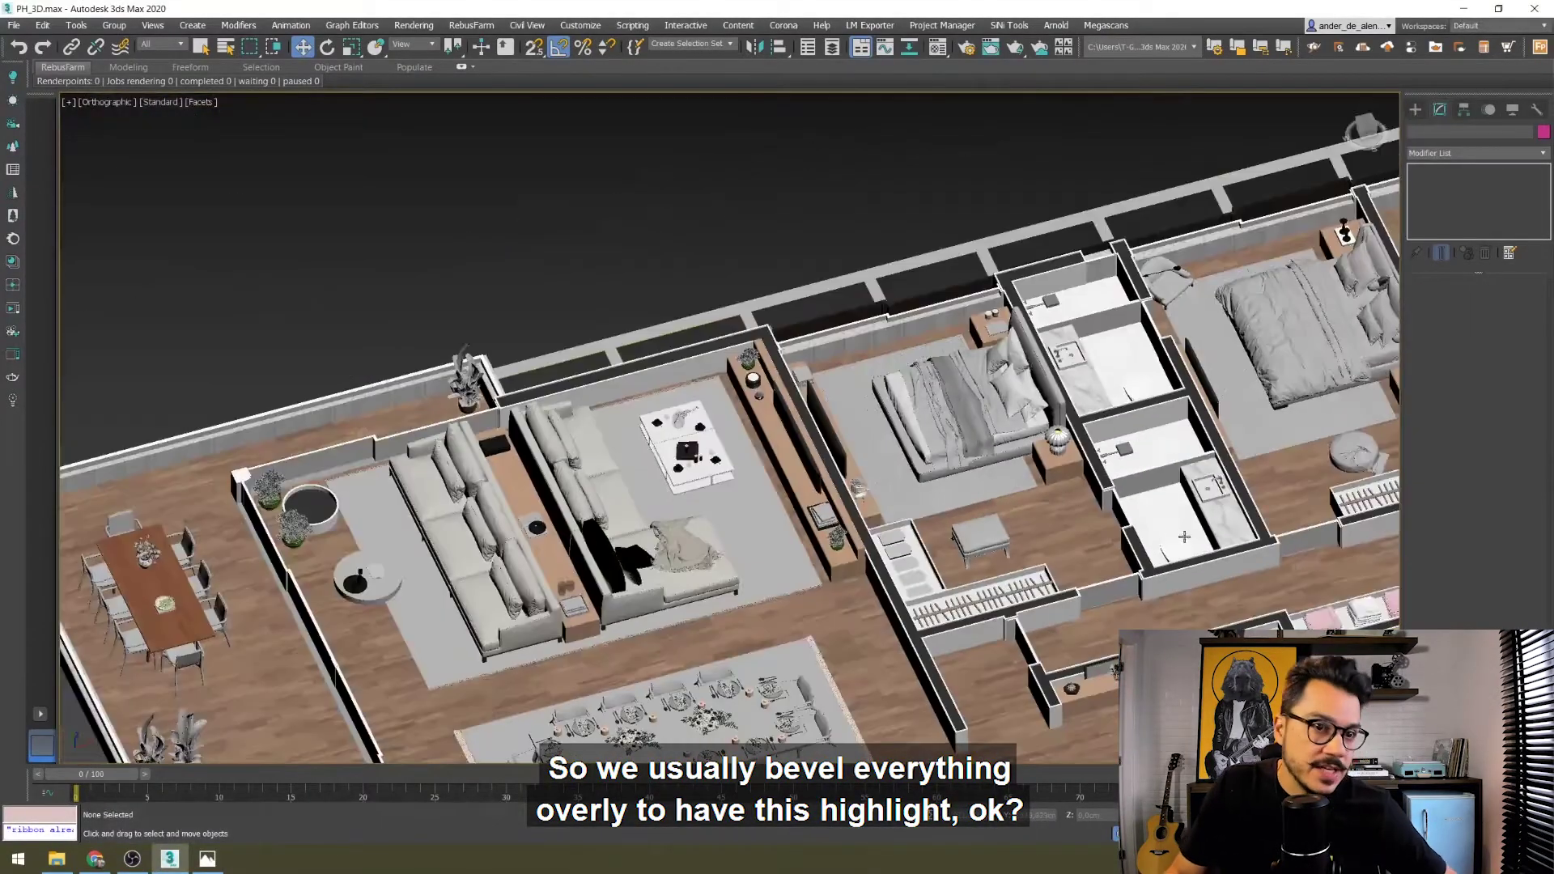
middle_click_drag(1184, 537, 647, 469)
scroll(574, 178, "down", 3)
middle_click_drag(575, 178, 529, 348)
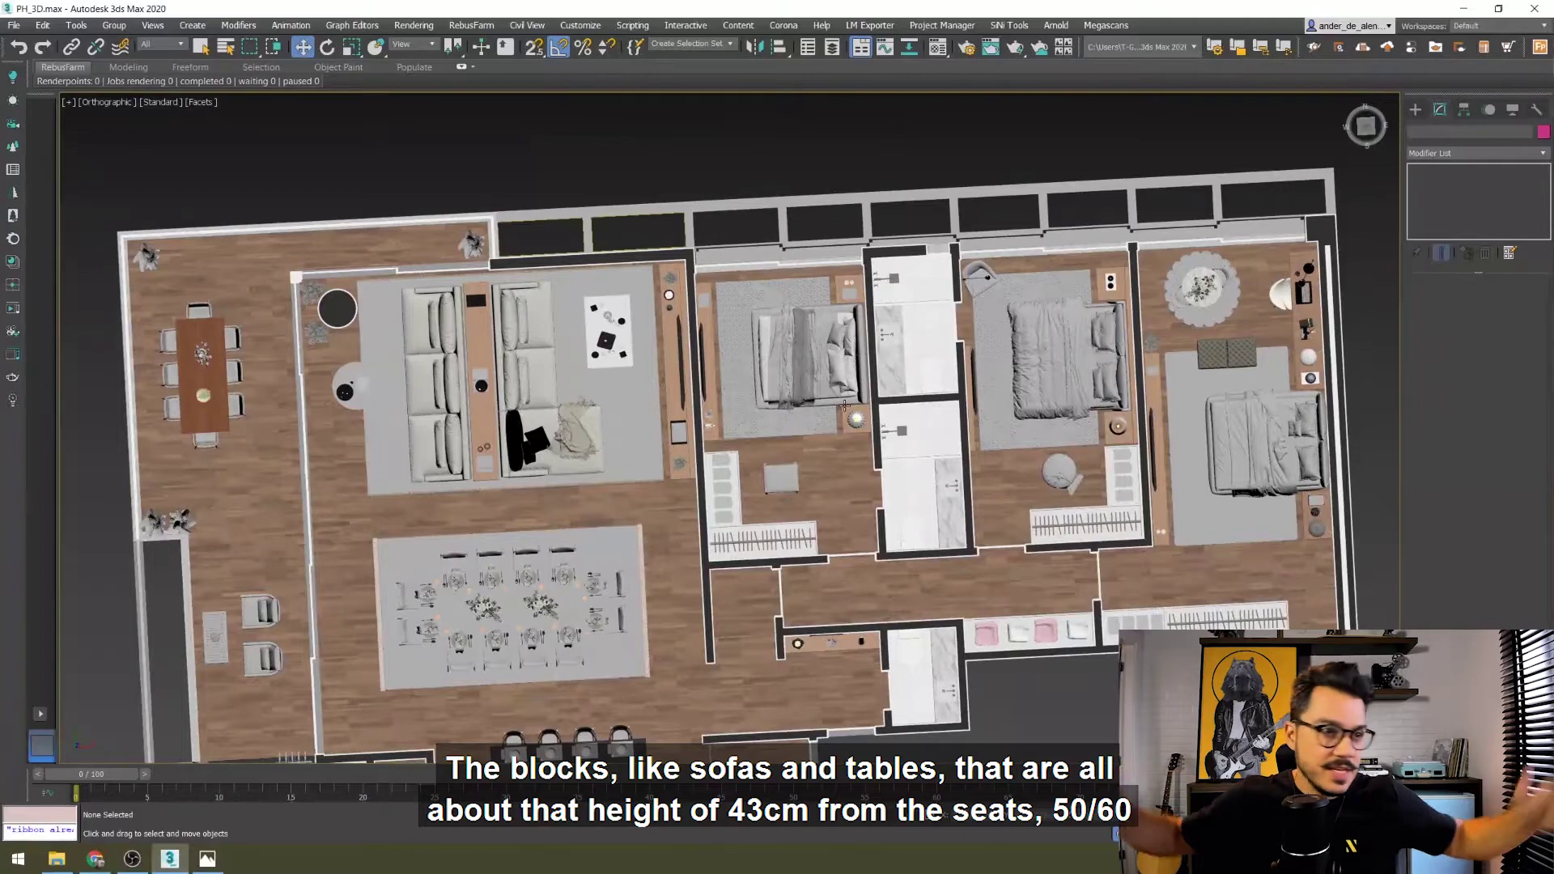
- Examine the heights of the sofas, tables, plants and walls in the living, dining and balcony areas from a lower angle
middle_click_drag(909, 472, 922, 391, "alt")
scroll(879, 477, "up", 5)
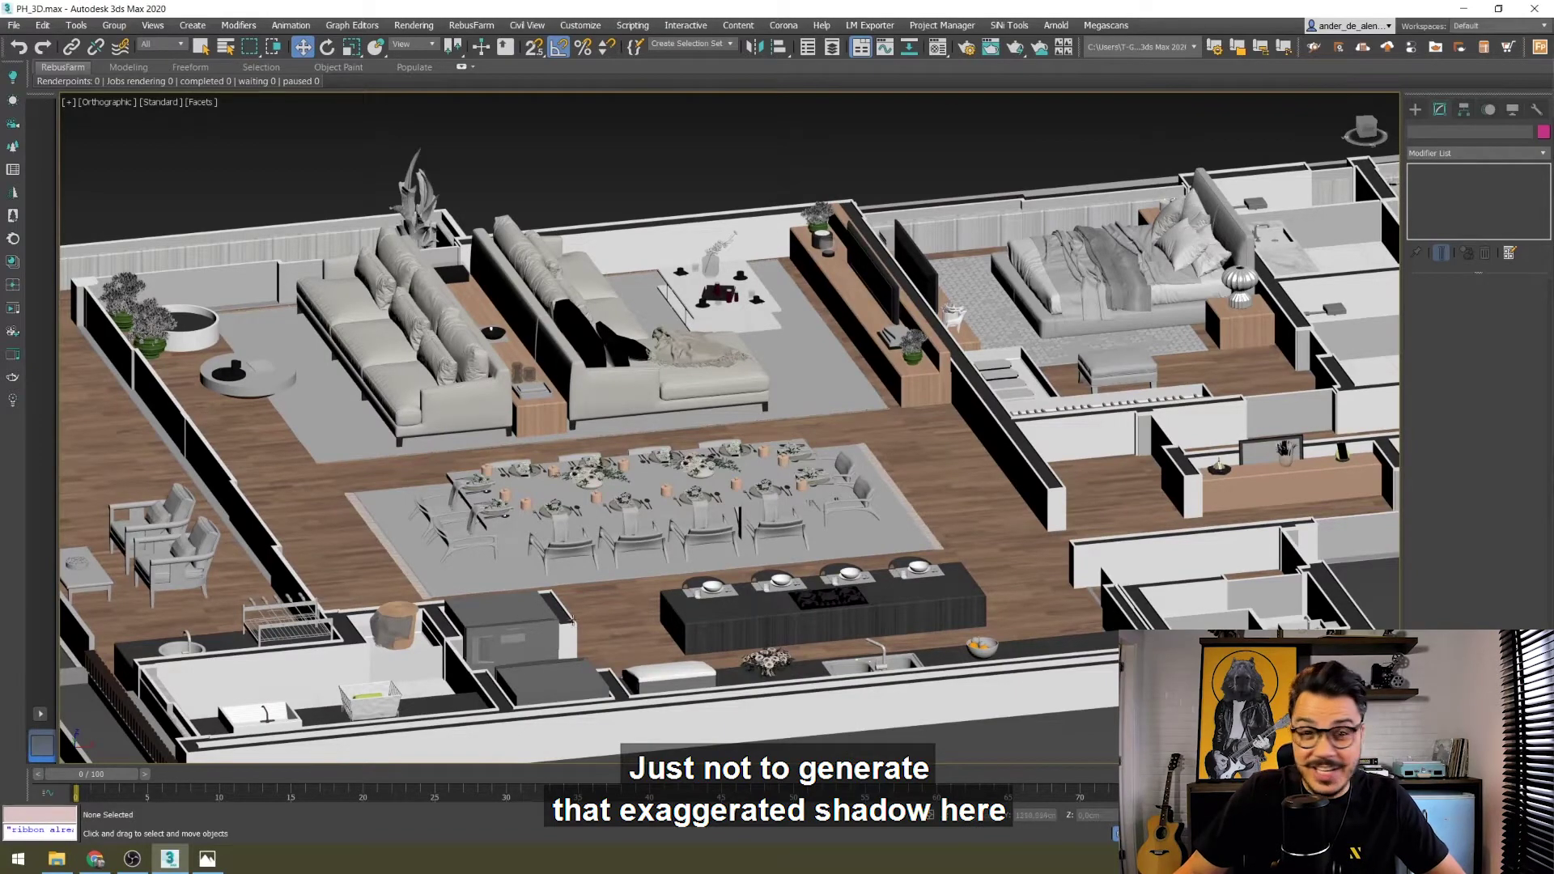
middle_click_drag(303, 609, 737, 582)
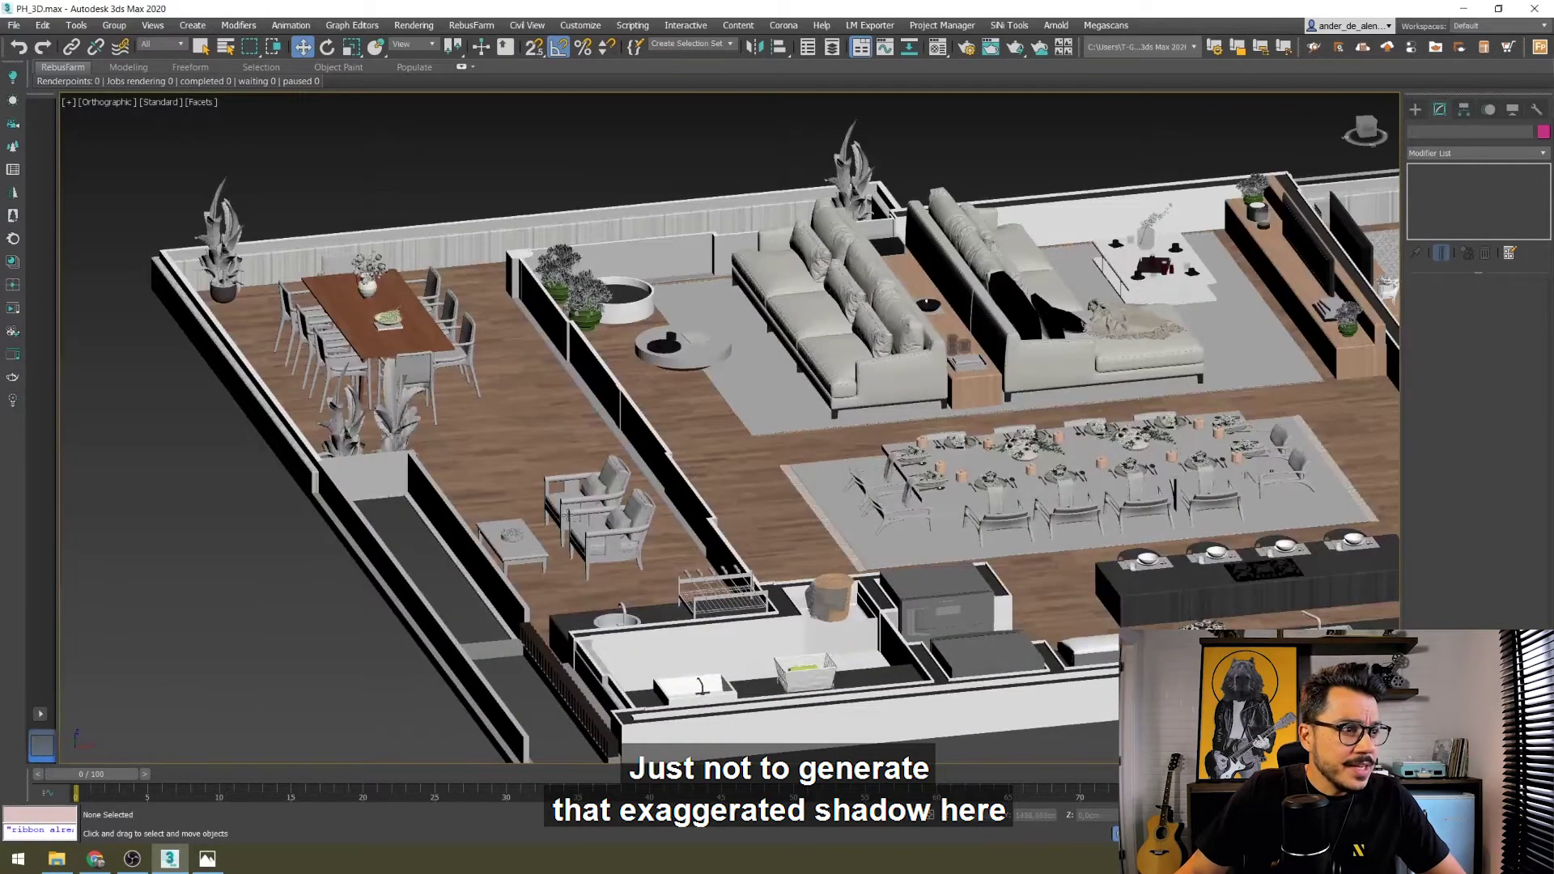
middle_click_drag(880, 496, 890, 550)
middle_click_drag(665, 494, 531, 499)
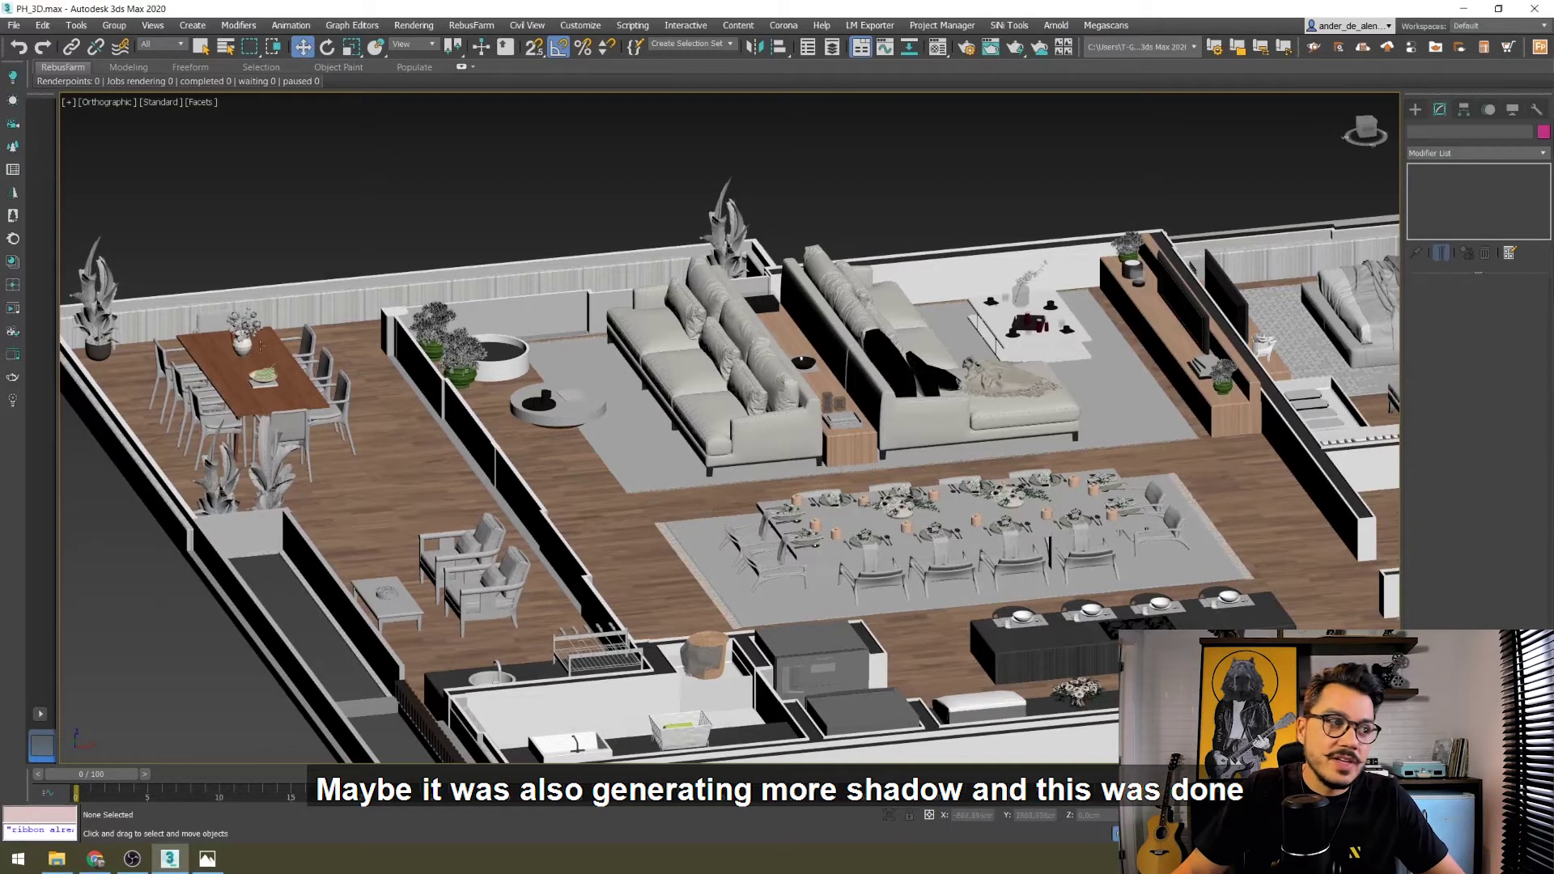
middle_click_drag(567, 496, 790, 518)
scroll(789, 518, "up", 4)
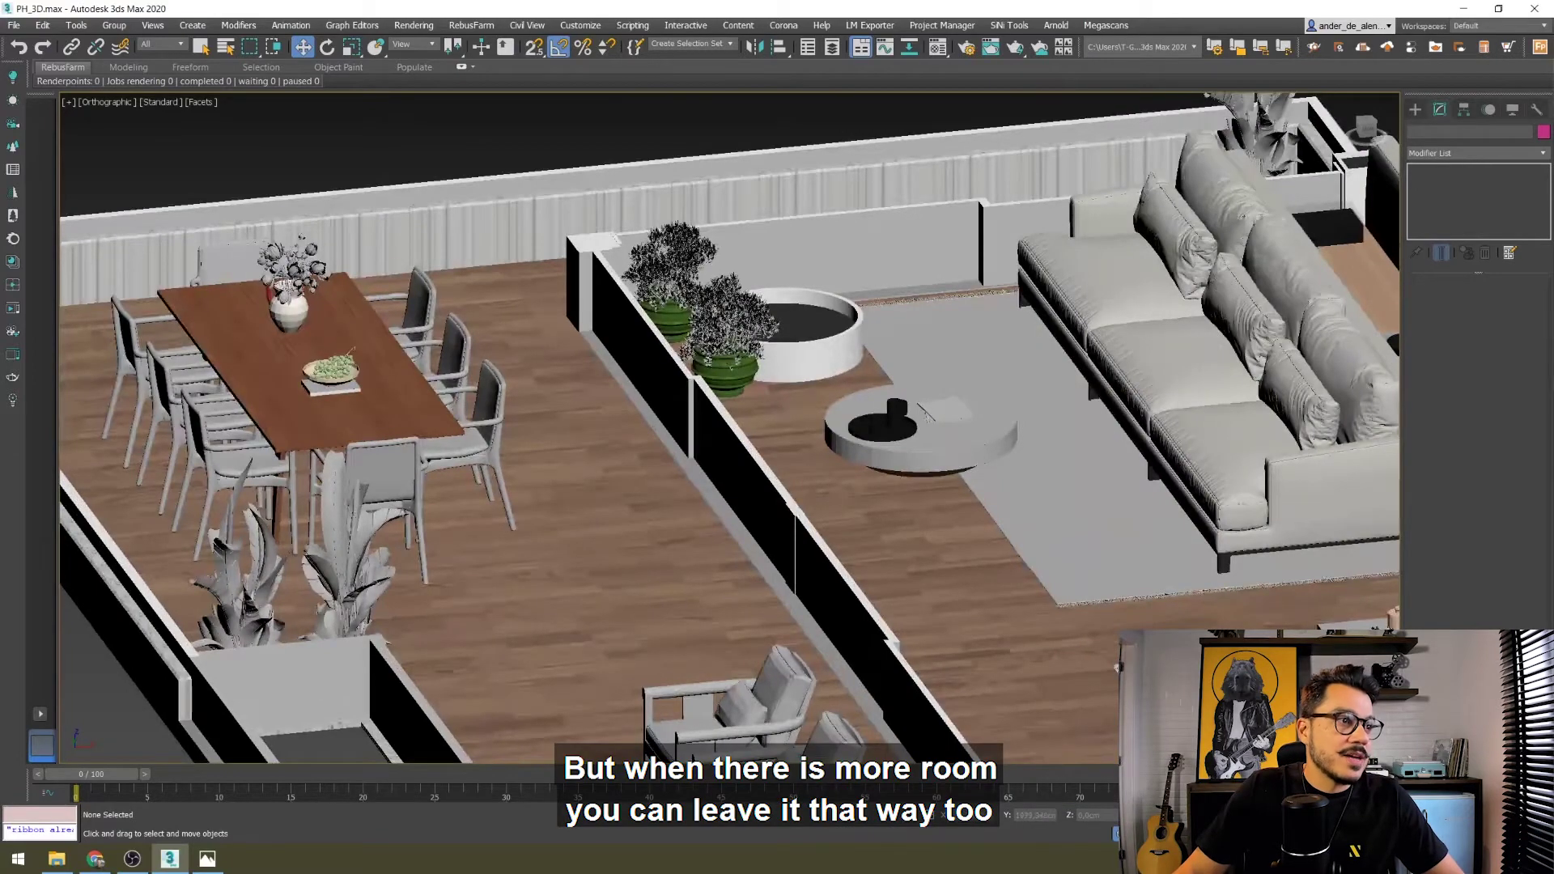
scroll(923, 410, "down", 6)
scroll(426, 429, "up", 2)
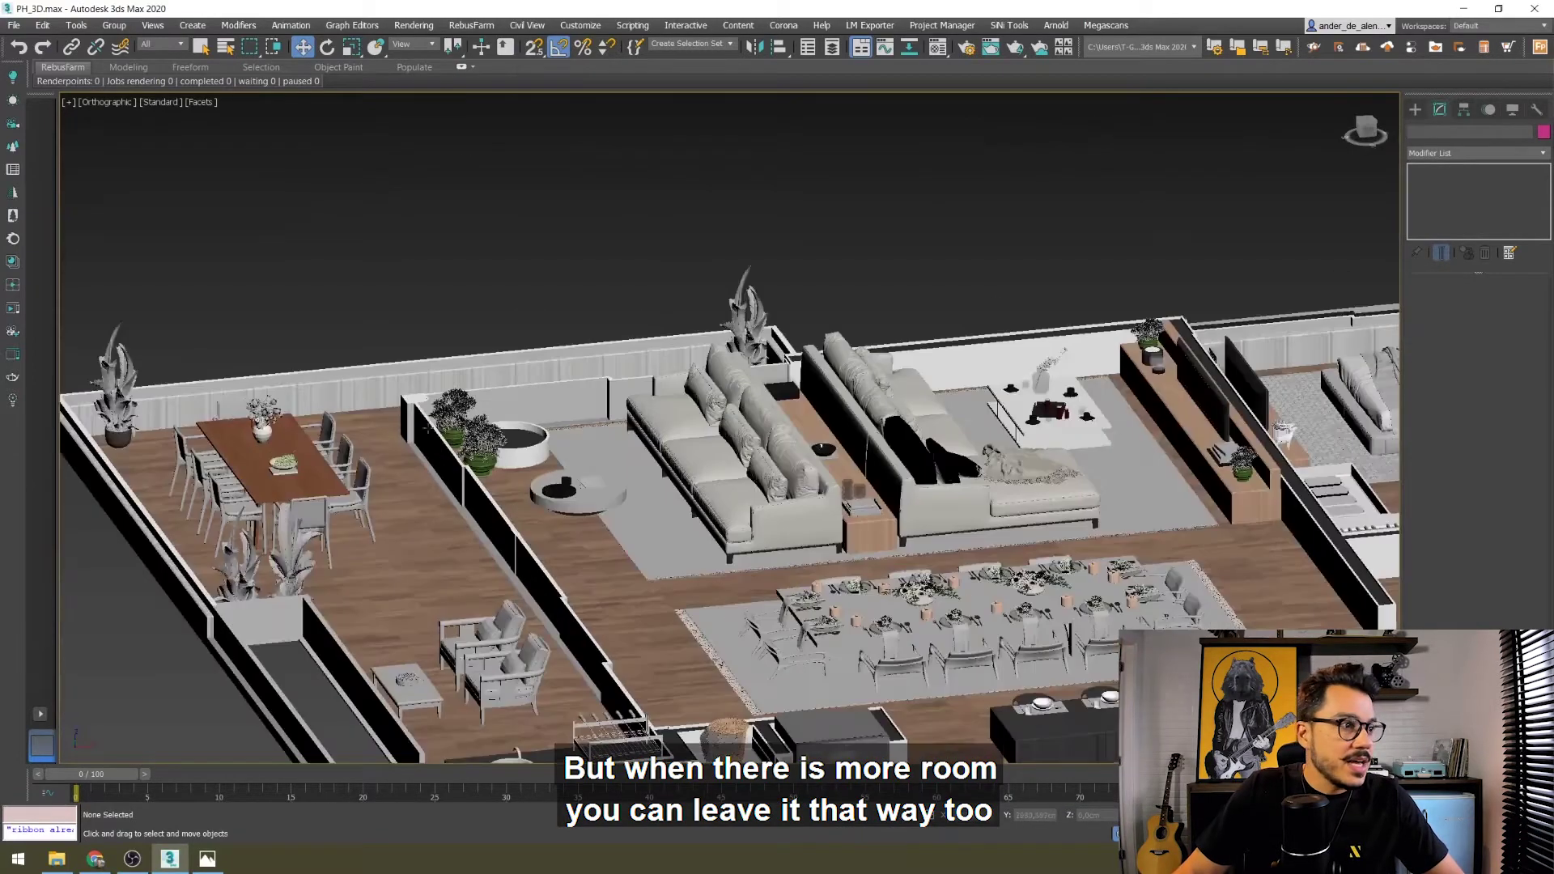
- Inspect the bedroom's bedside table and lamp next to the bathroom walls
middle_click_drag(1030, 576, 443, 508)
middle_click_drag(1343, 469, 752, 595)
scroll(258, 531, "up", 6)
middle_click_drag(823, 445, 382, 638)
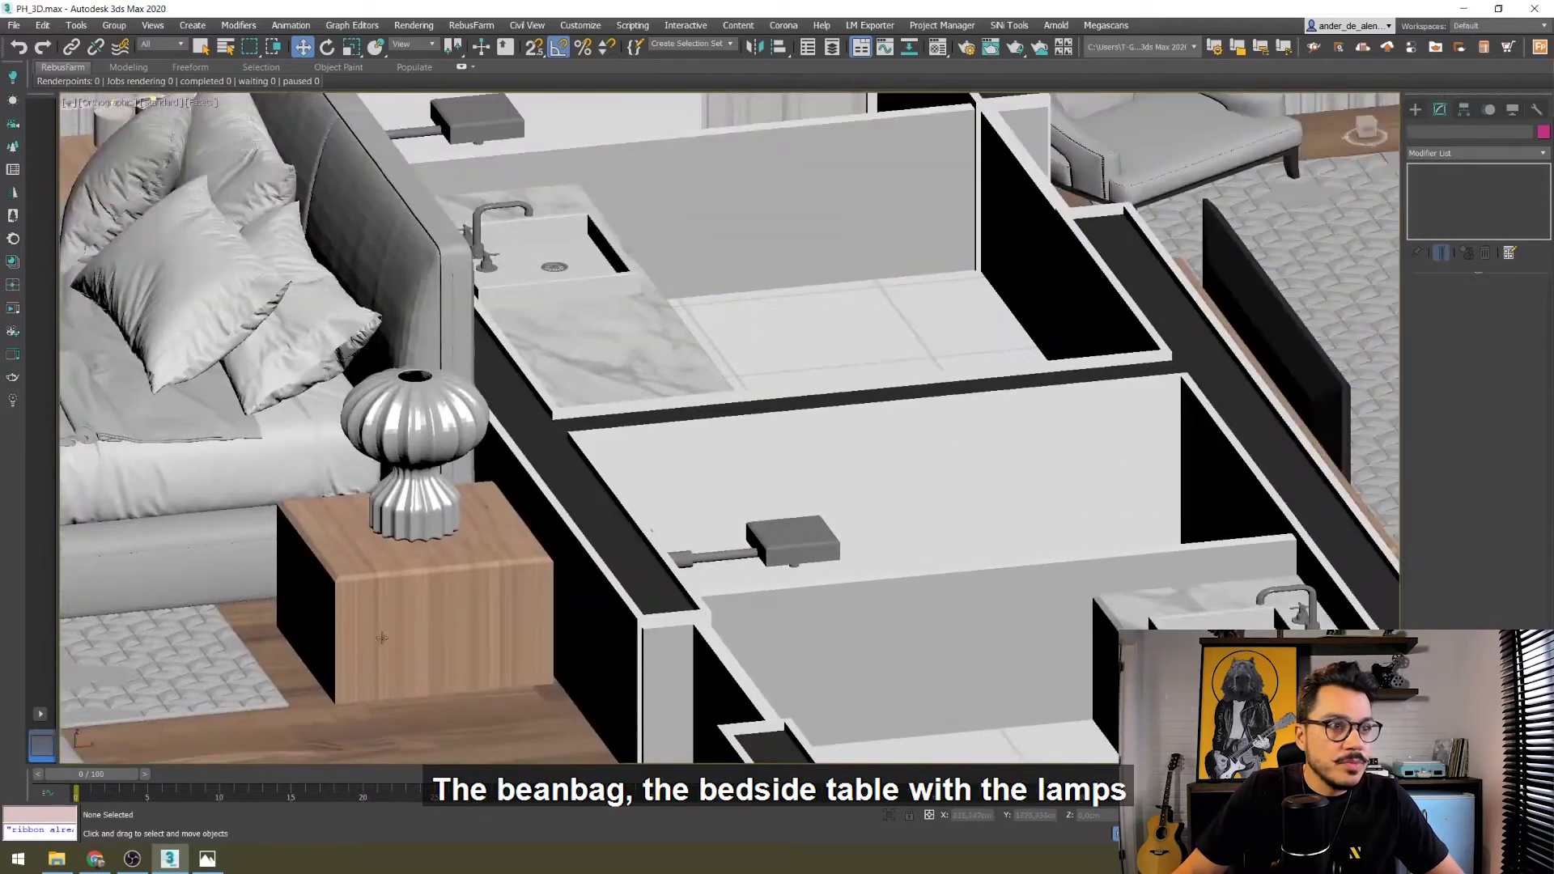
- Examine the simplified shower heads, faucets and small sinks in the bathrooms
scroll(486, 475, "down", 2)
middle_click_drag(766, 538, 409, 559)
scroll(410, 558, "down", 2)
middle_click_drag(513, 617, 400, 636, "alt")
scroll(502, 518, "up", 3)
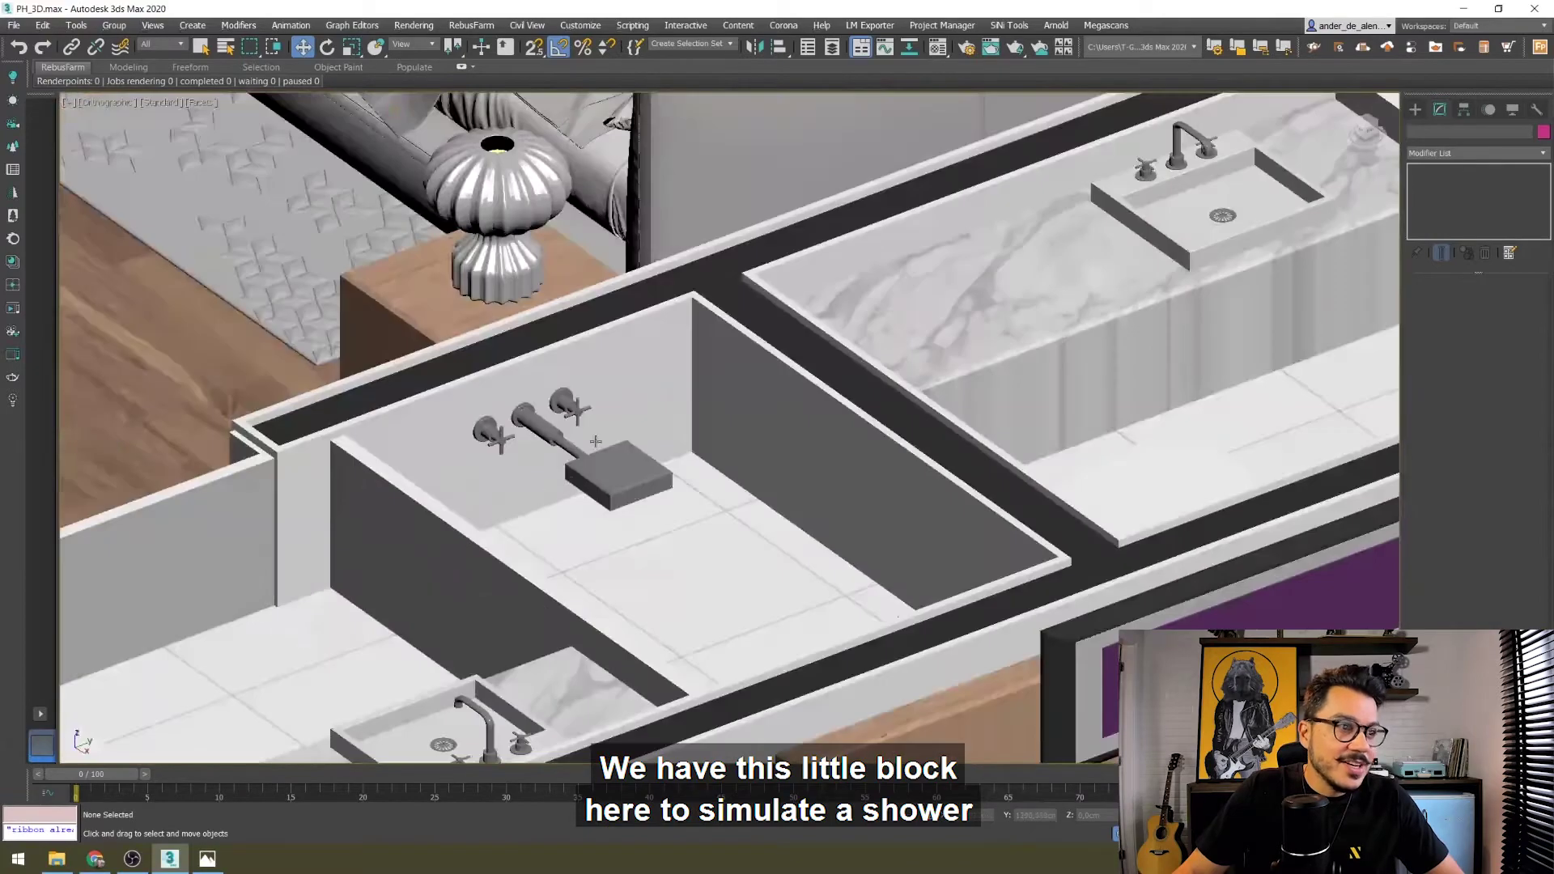
scroll(572, 444, "up", 3)
scroll(573, 444, "up", 2)
scroll(455, 465, "down", 7)
middle_click_drag(466, 478, 659, 450, "alt")
scroll(659, 451, "up", 5)
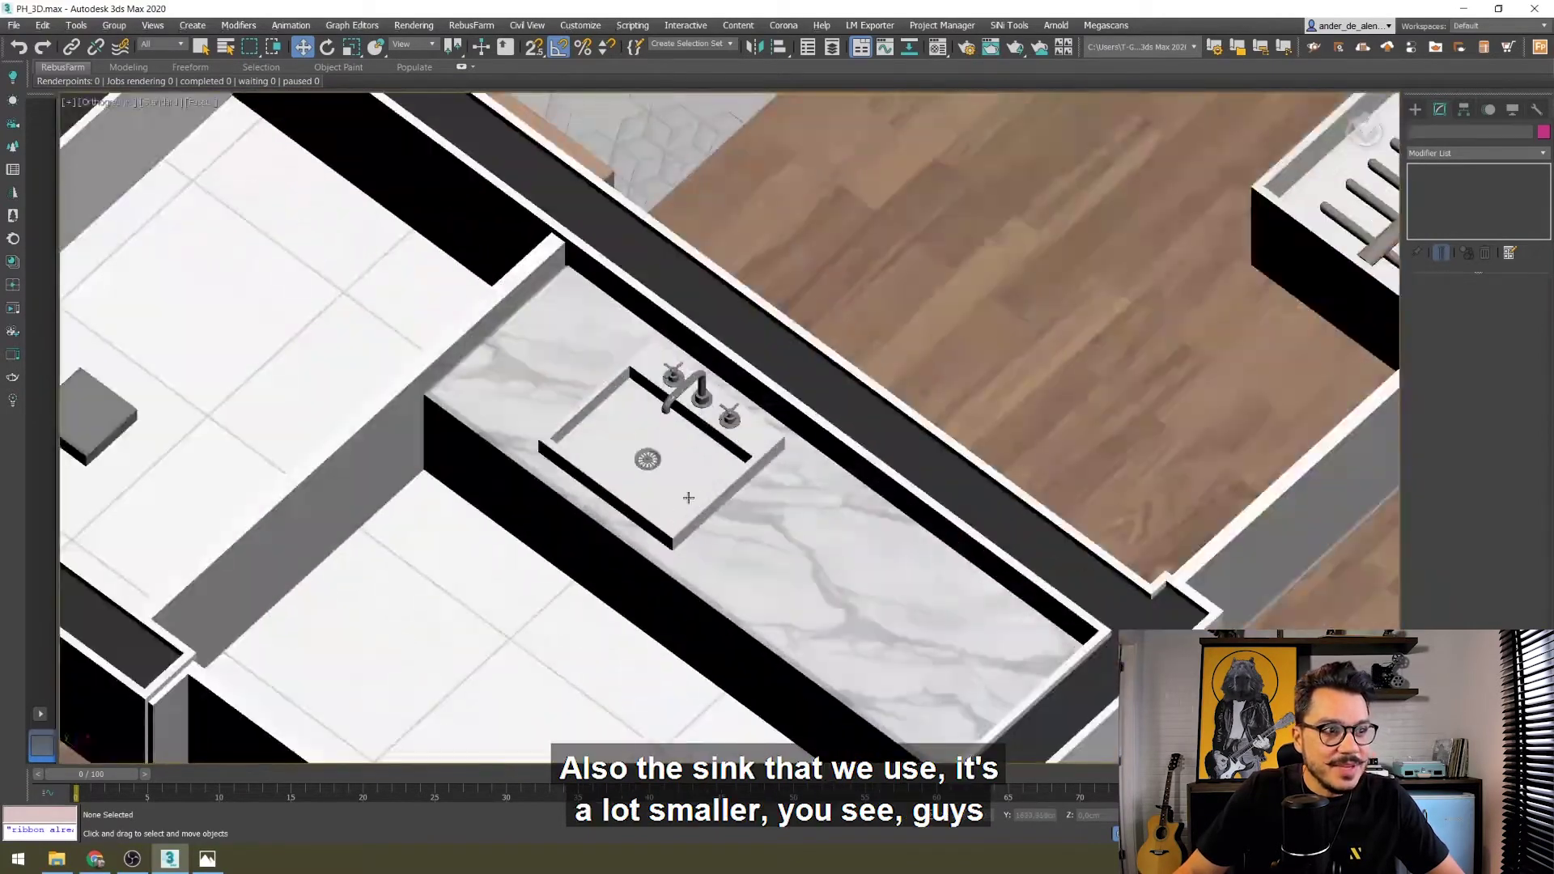
- Review the whole apartment model and frame it entirely in the Top view
middle_click_drag(684, 395, 501, 506)
scroll(522, 515, "down", 5)
scroll(501, 506, "down", 8)
middle_click_drag(861, 499, 795, 500)
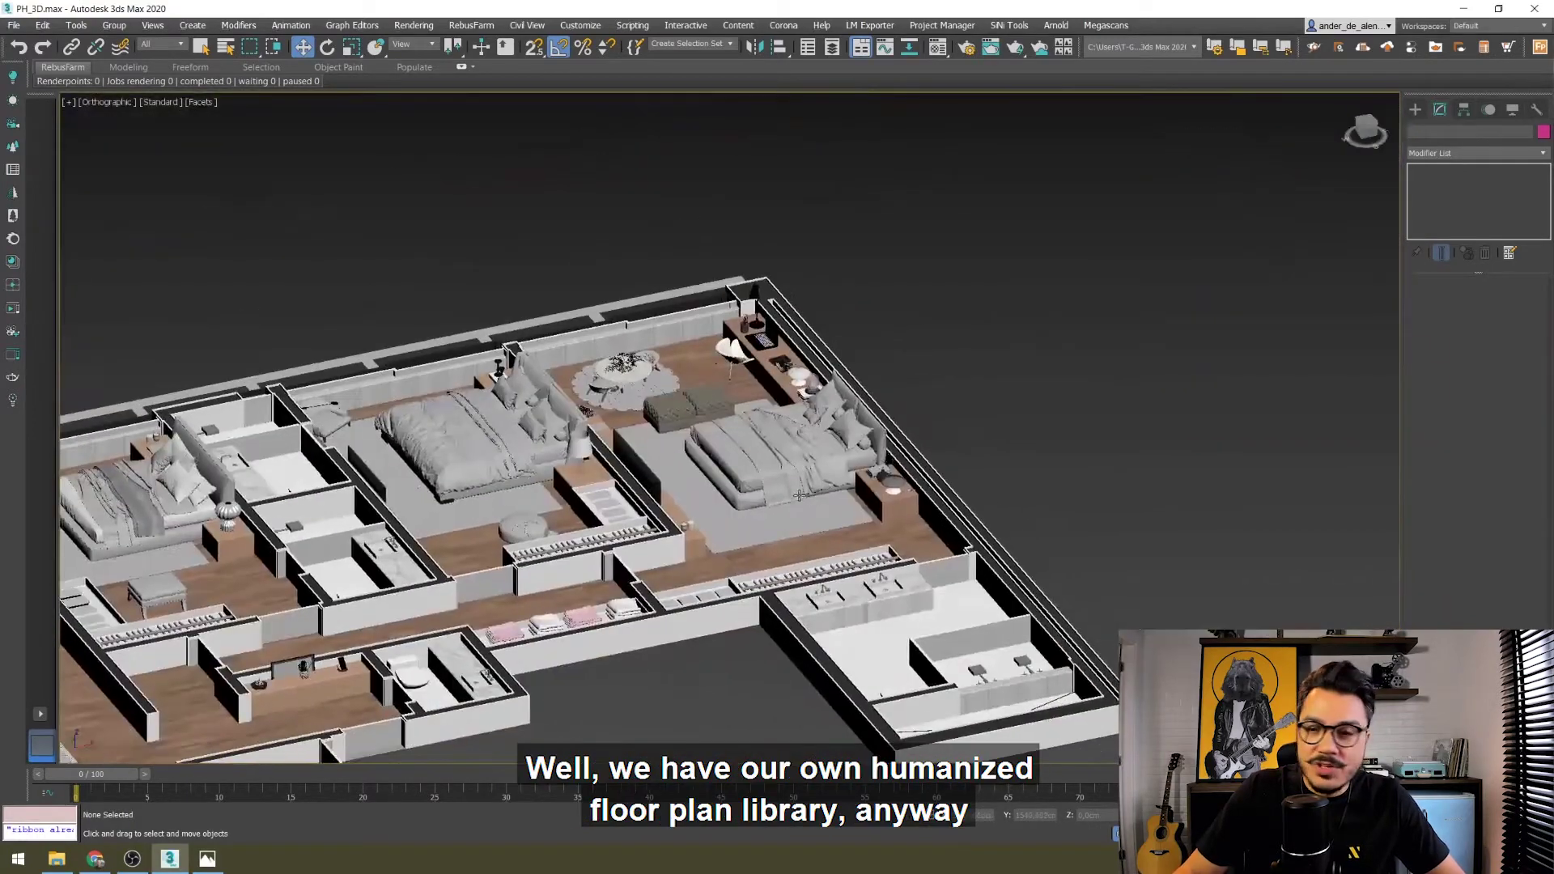
scroll(795, 500, "down", 6)
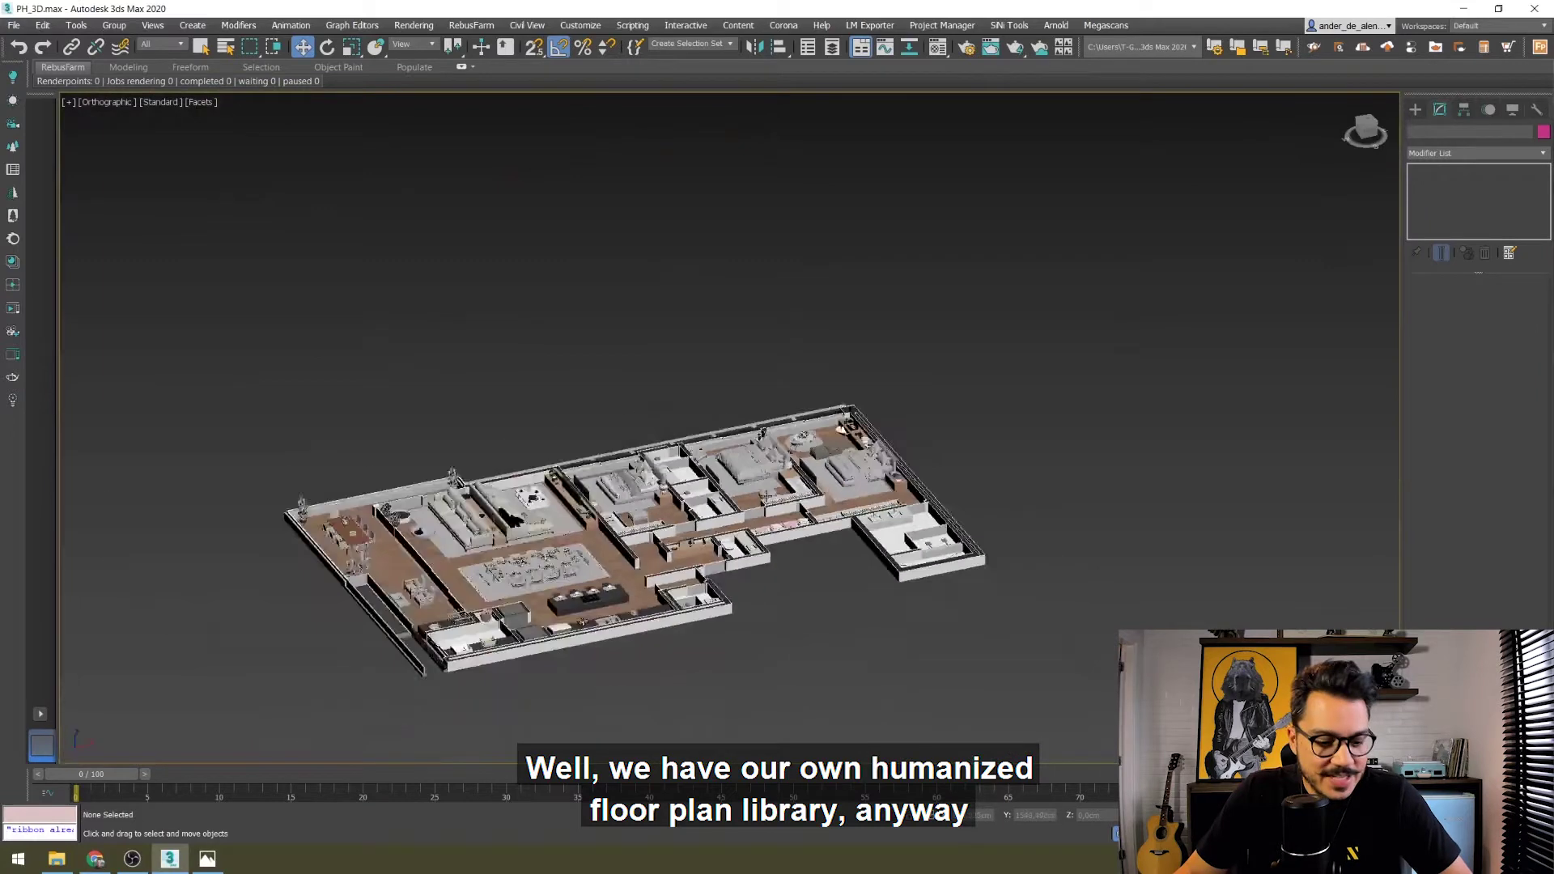
key("t")
key("z")
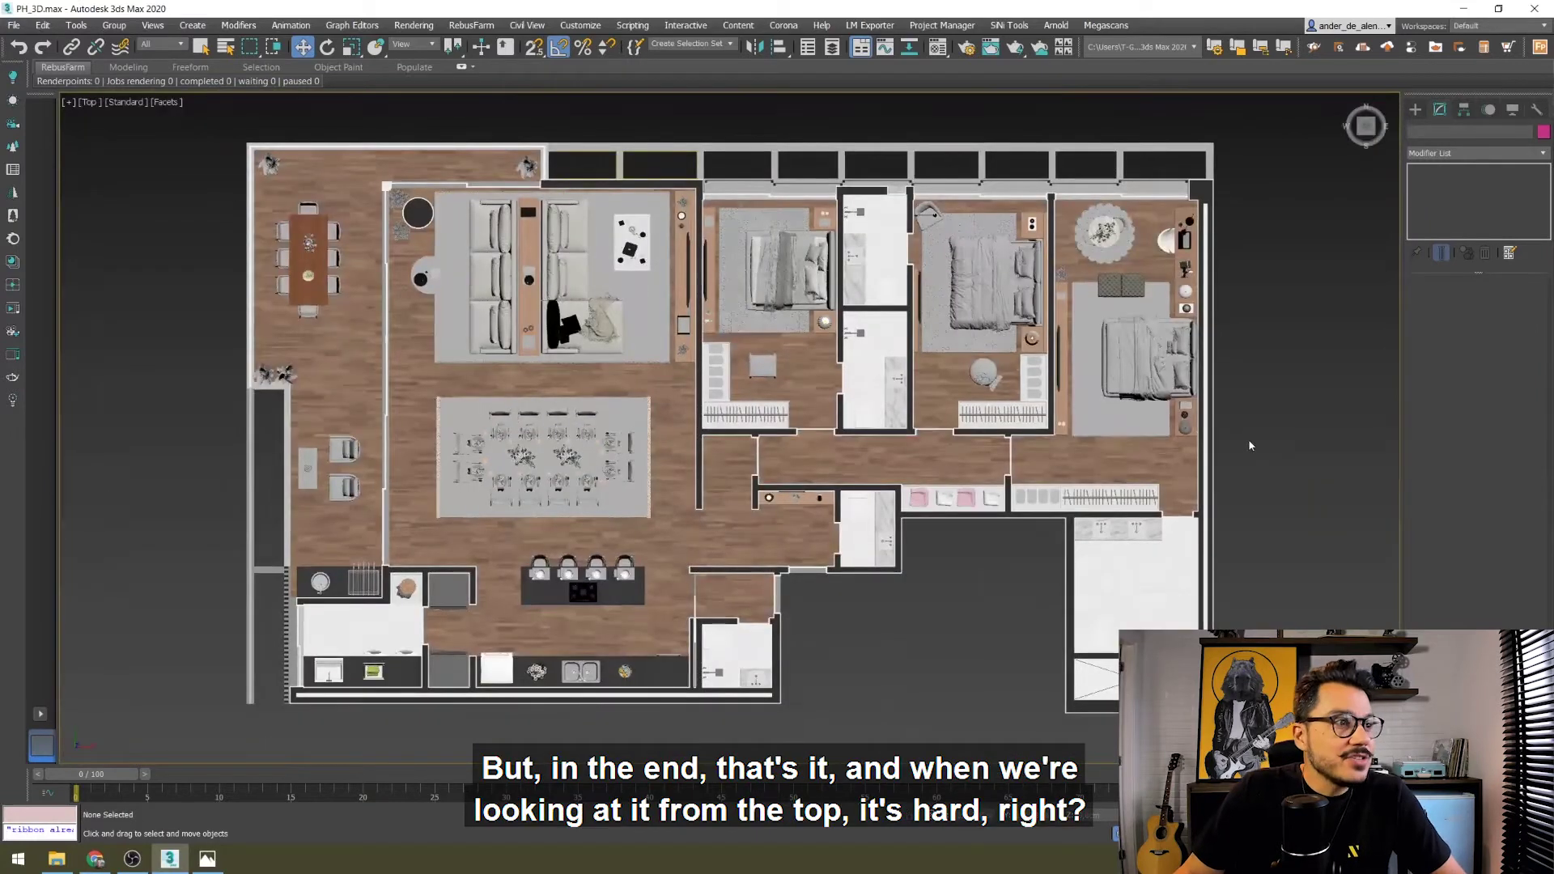
- Show the safe frame in the Top view and fit the whole apartment plan inside it
middle_click_drag(501, 410, 471, 416)
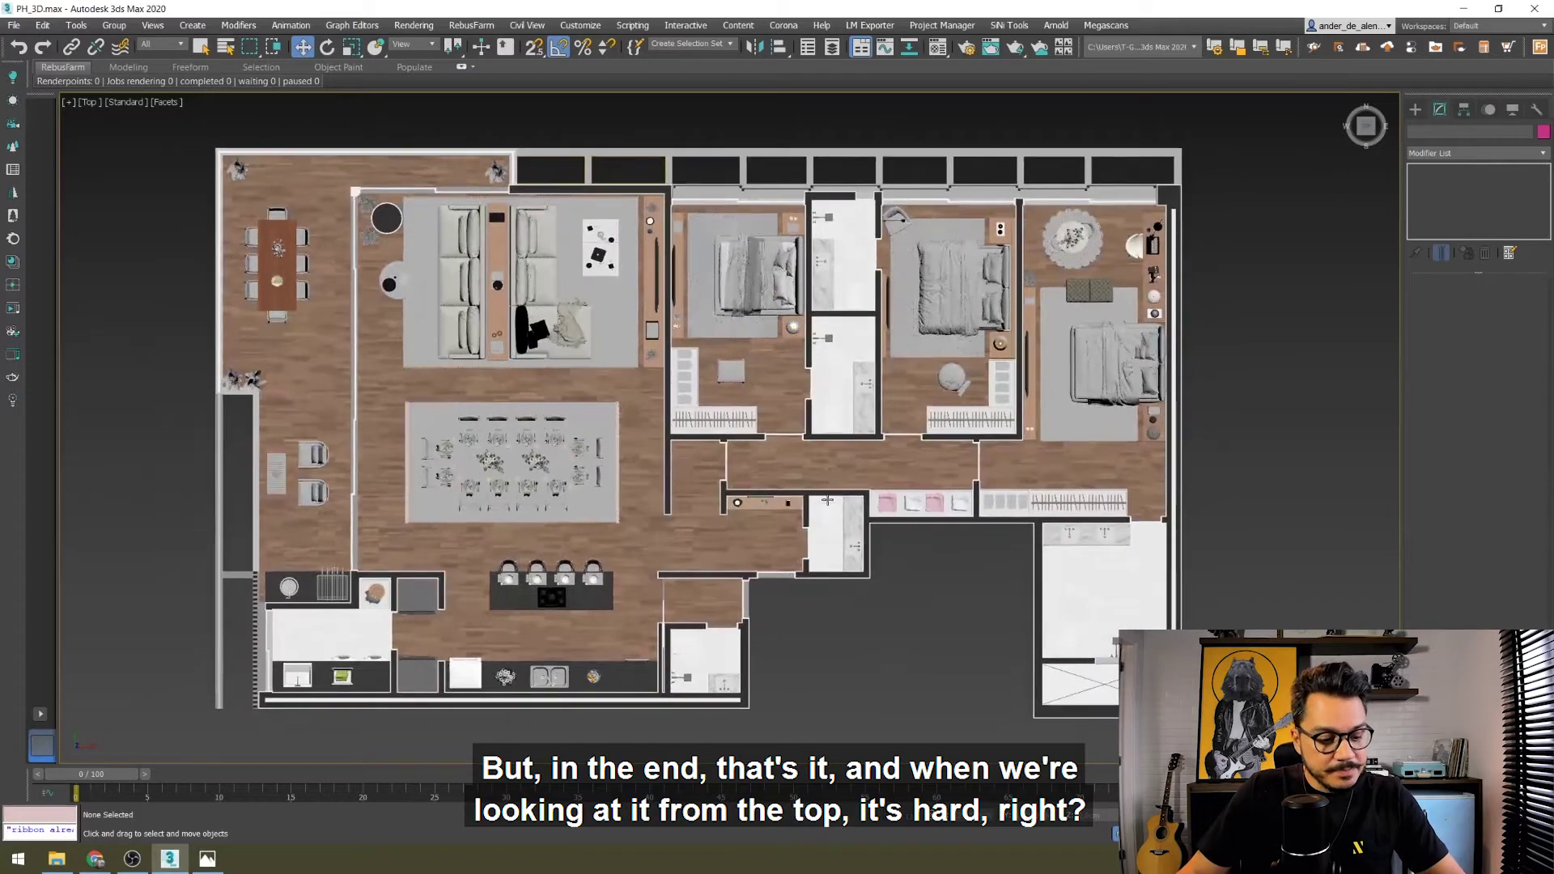
key("shift+f")
key("z")
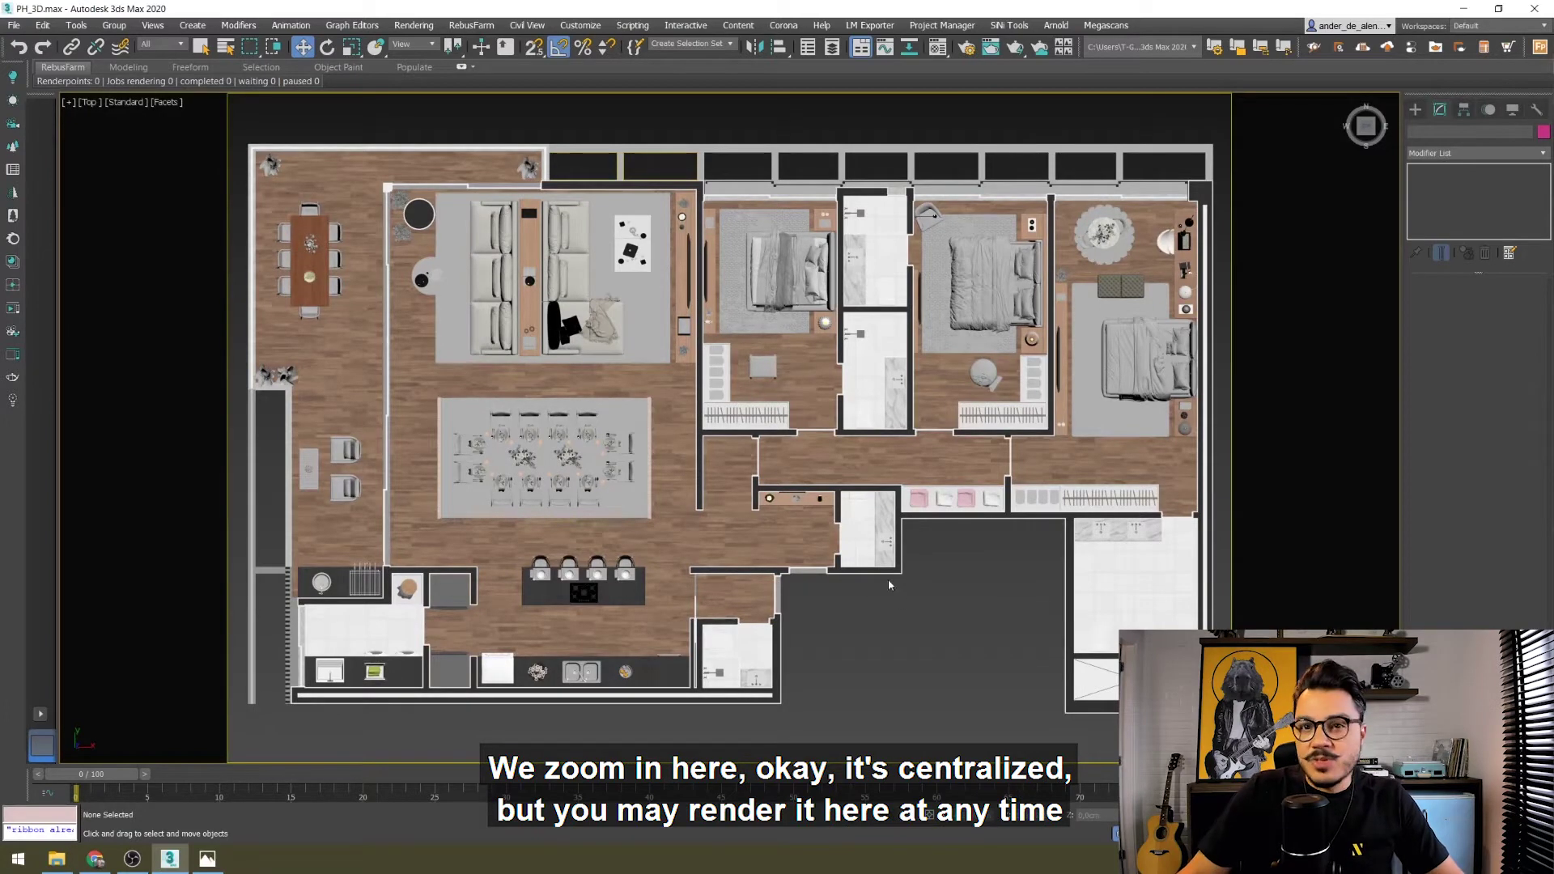
middle_click_drag(899, 602, 884, 597)
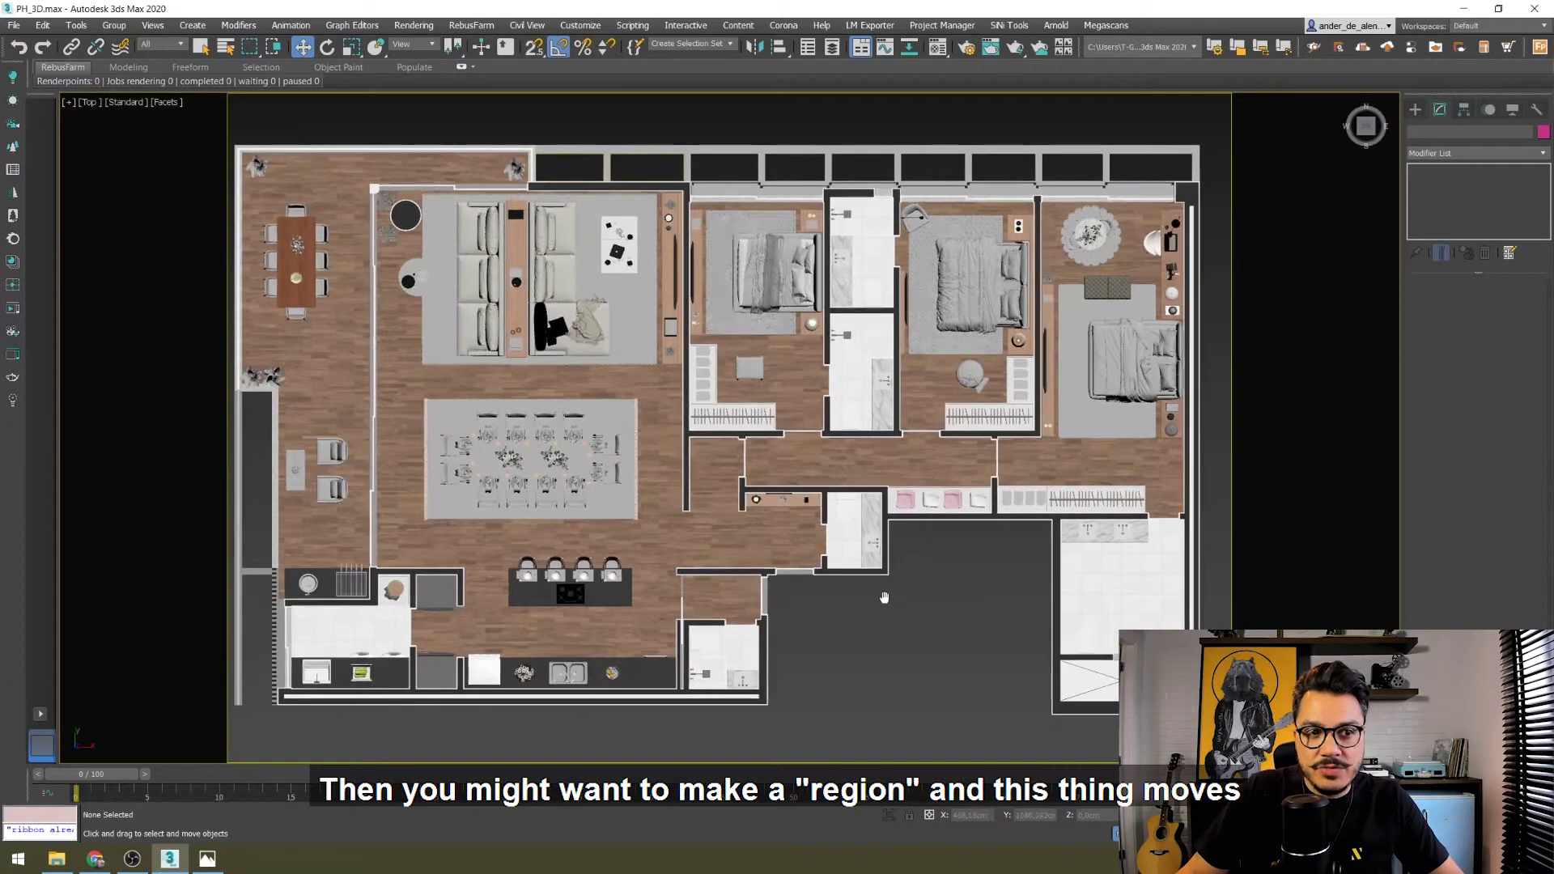
- Unhide the scene's cameras and view the overhead camera above the floor plan from an angle
scroll(905, 608, "down", 5)
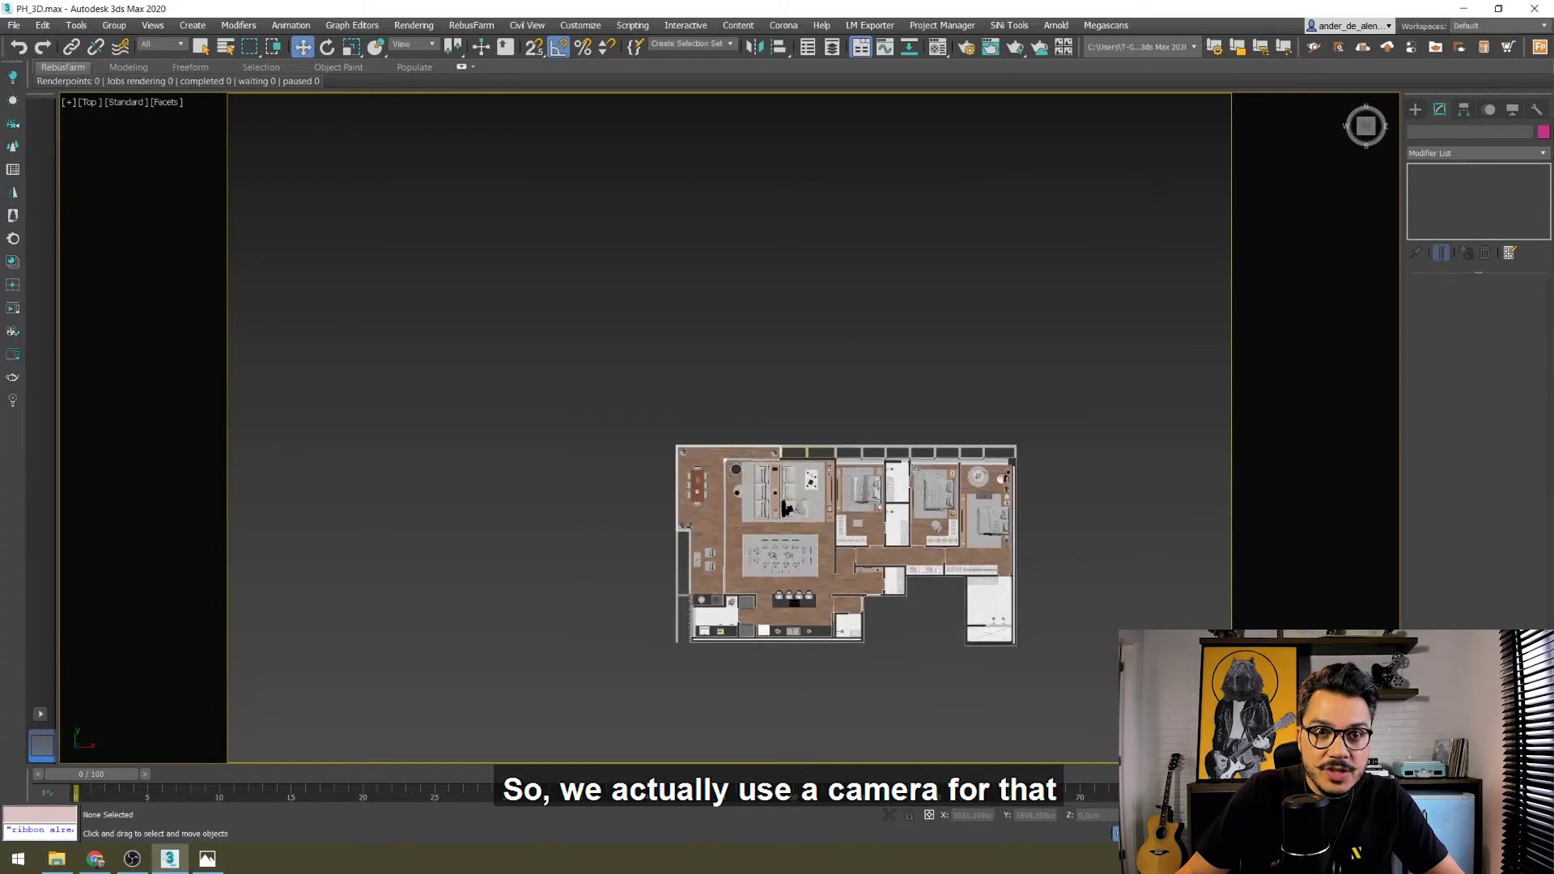
left_click(1513, 109)
left_click(1420, 300)
middle_click_drag(1103, 337, 993, 337, "alt")
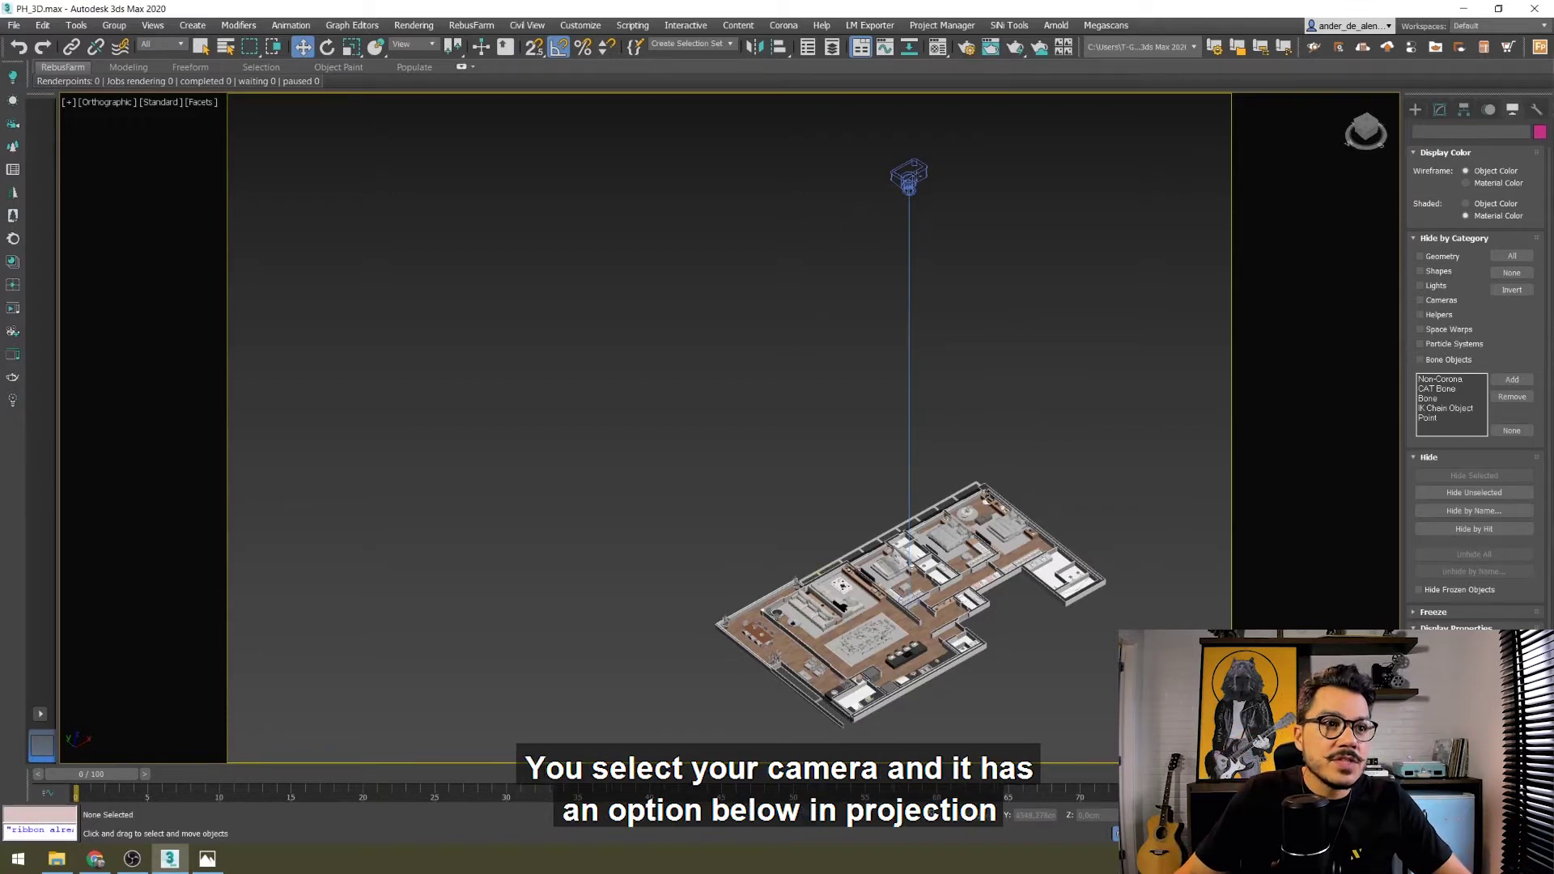
- Select the overhead Corona camera and open its Projection & VR settings
left_click(908, 176)
left_click(1440, 109)
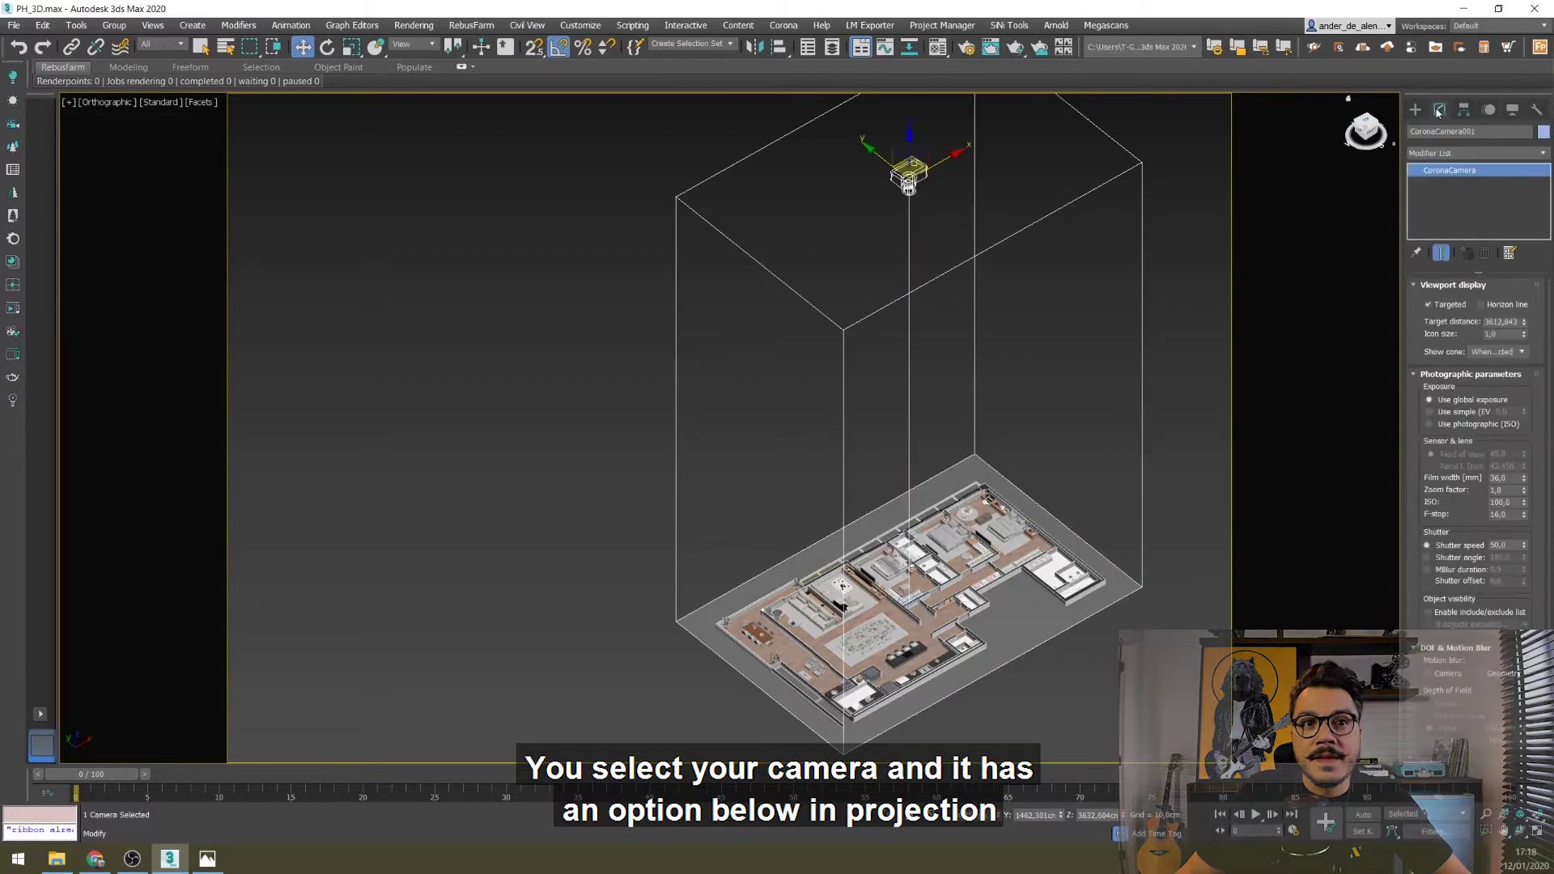
scroll(1424, 620, "down", 4)
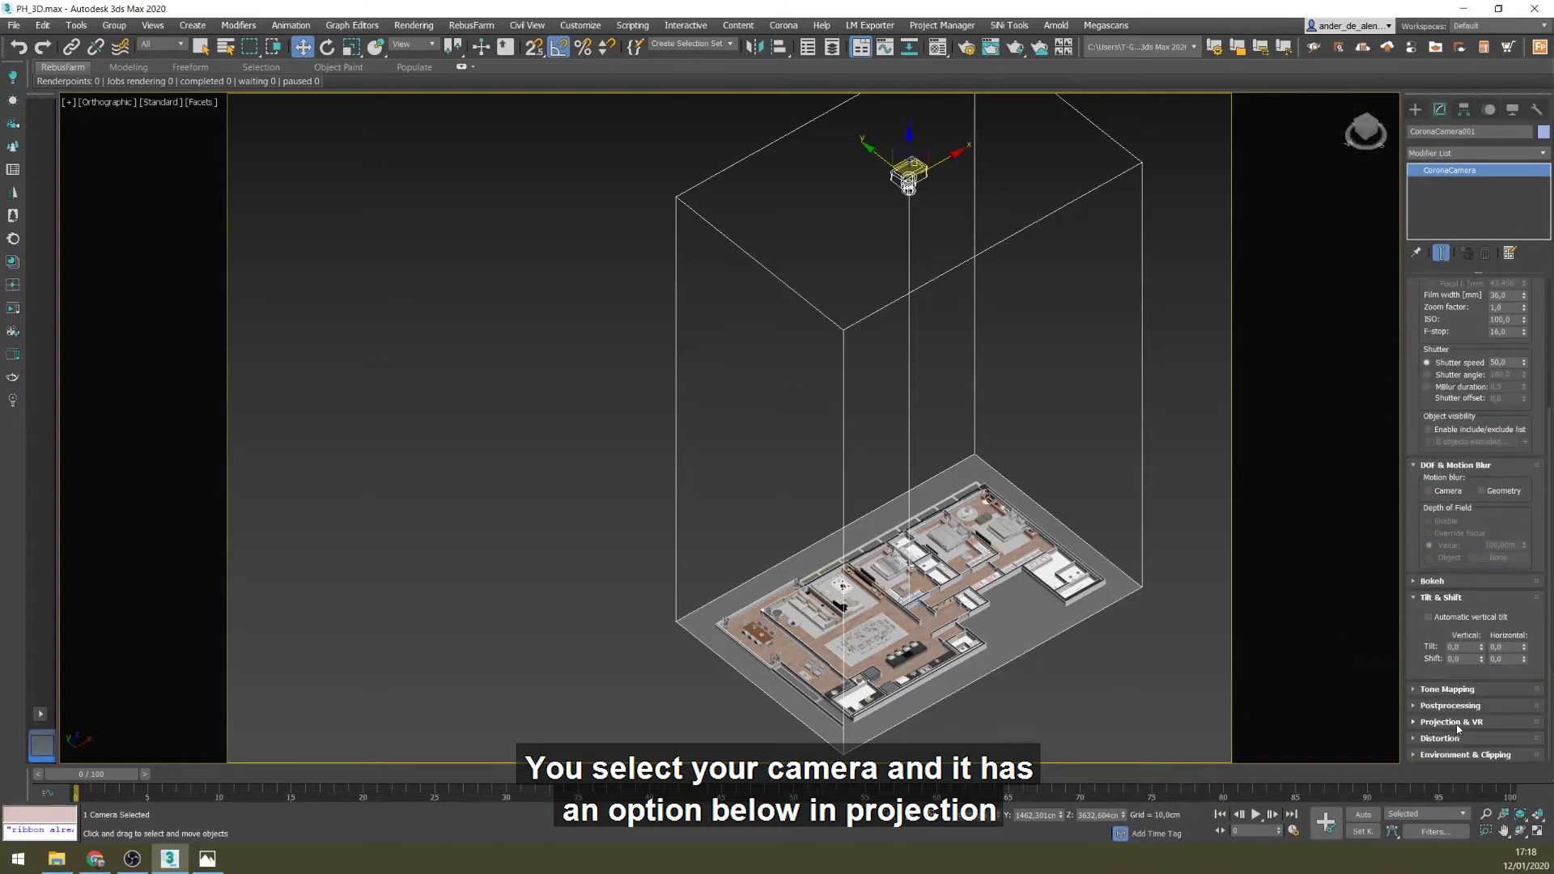
left_click(1457, 722)
left_click_drag(1414, 633, 1409, 597)
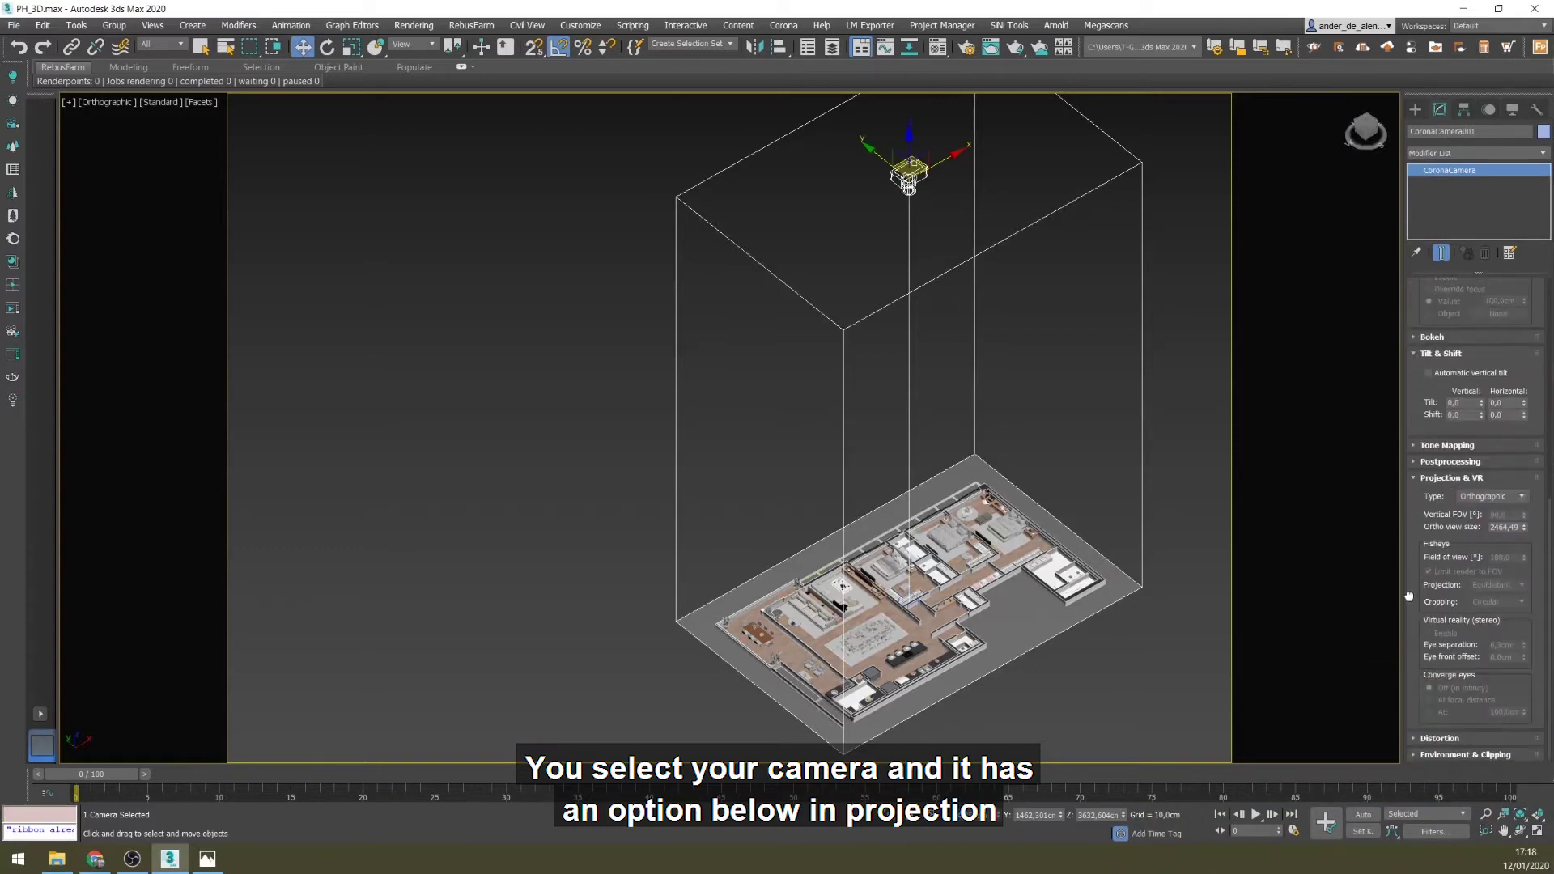
- Try the Perspective projection type on the overhead camera, return it to Orthographic and deselect the camera
left_click(1486, 499)
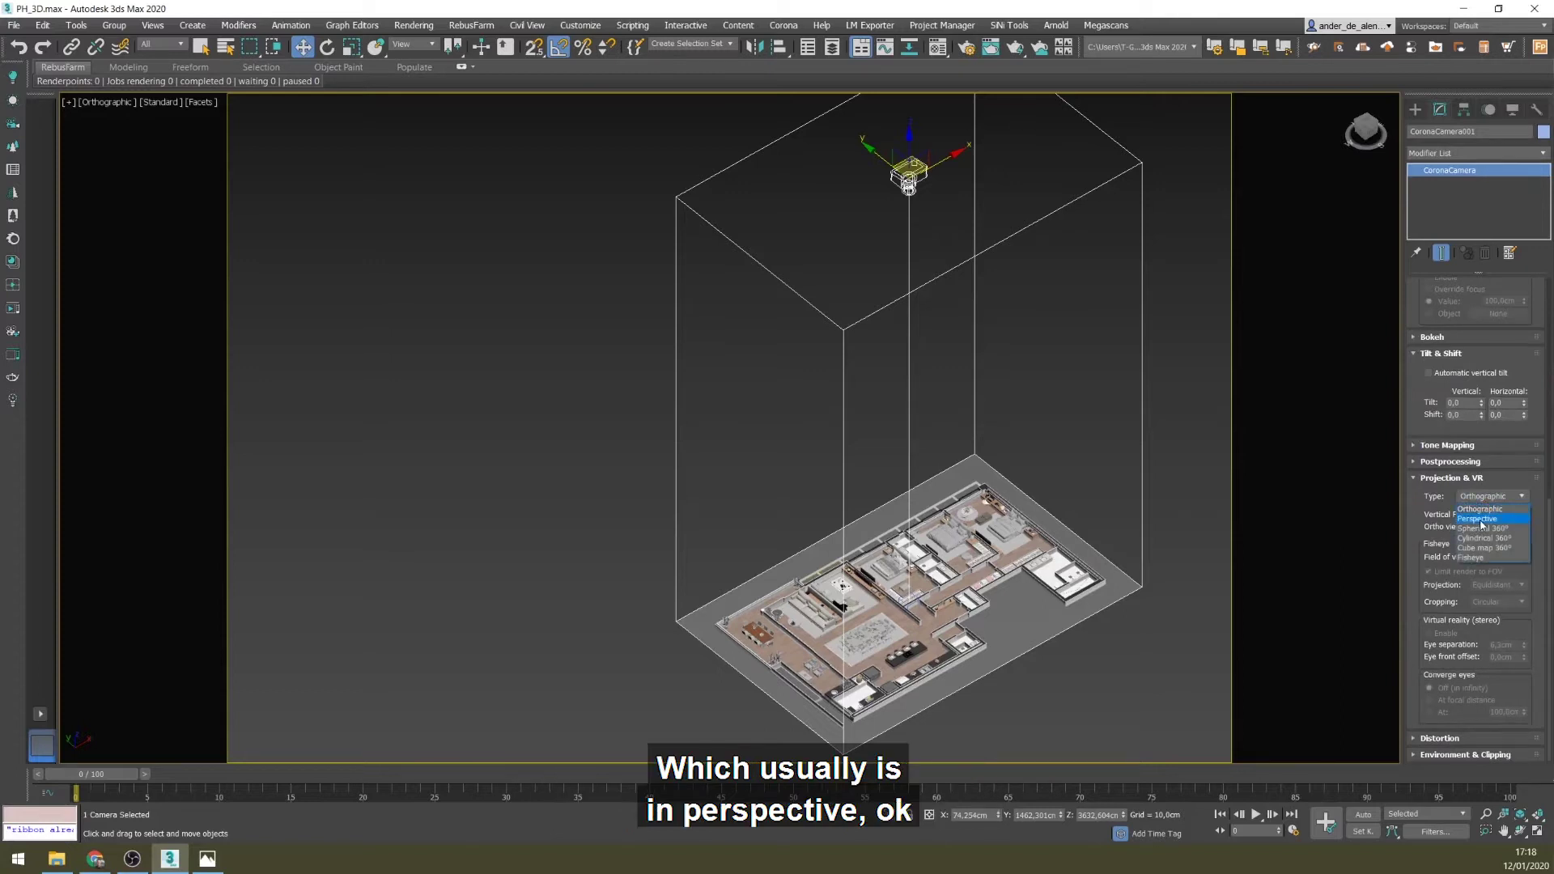
left_click(1480, 519)
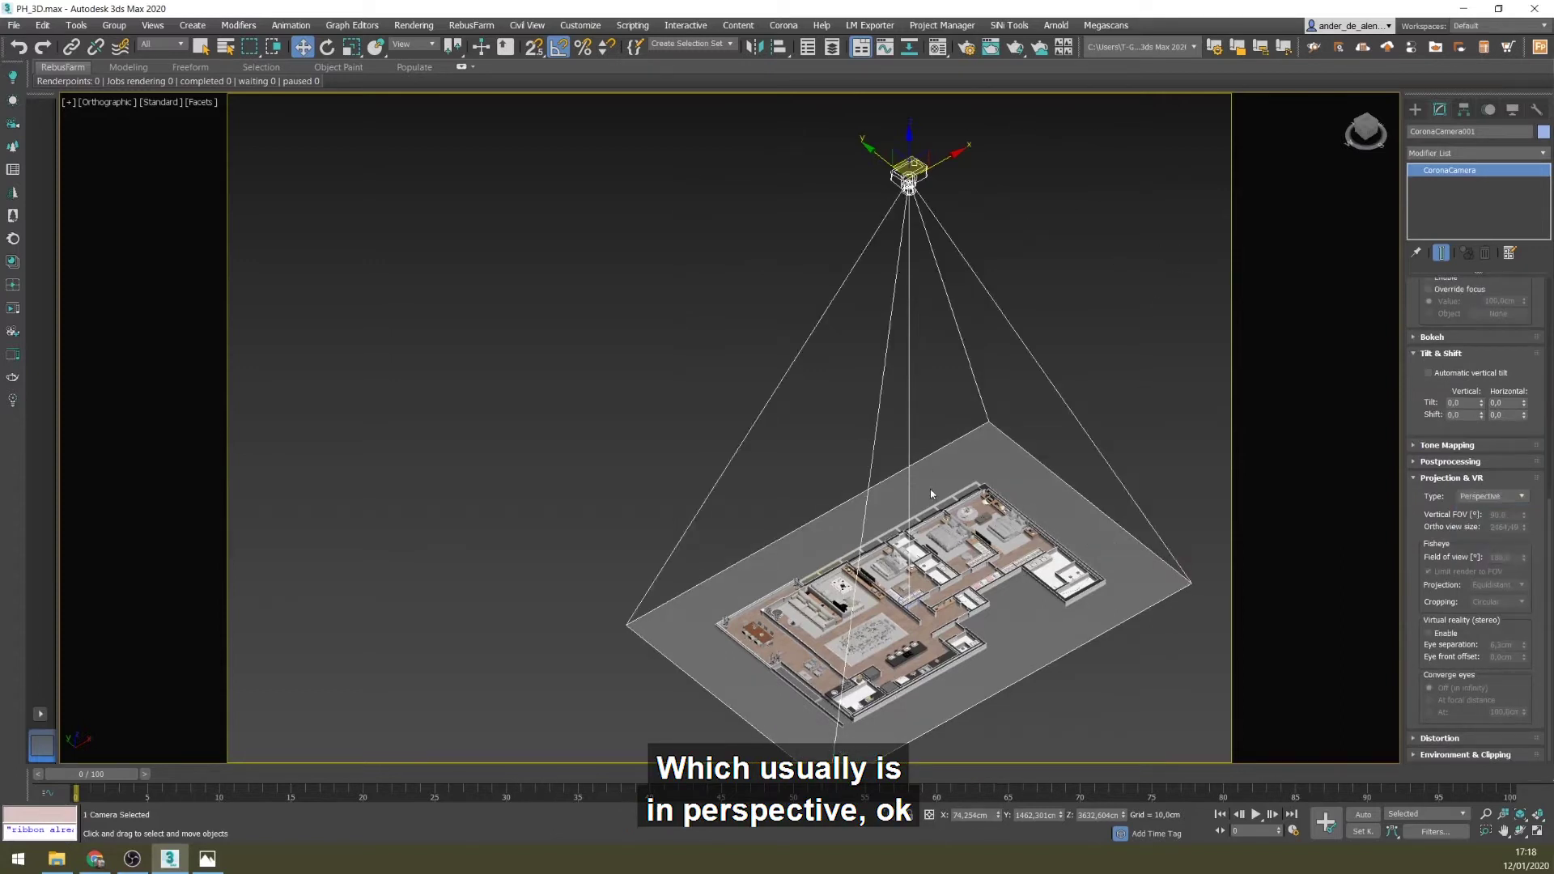
left_click(1496, 497)
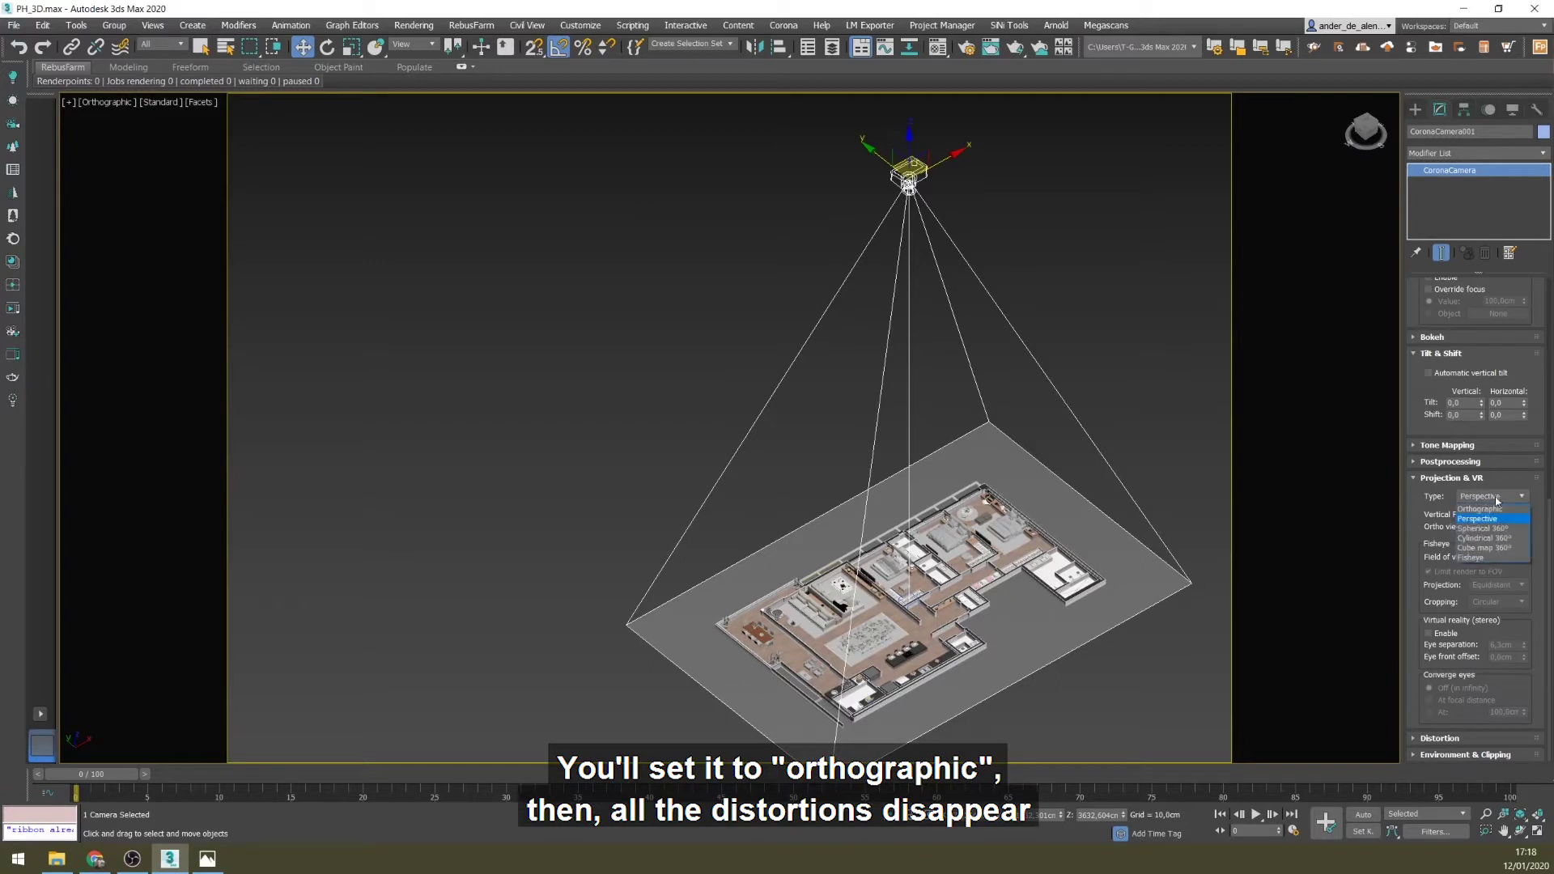
left_click(1488, 510)
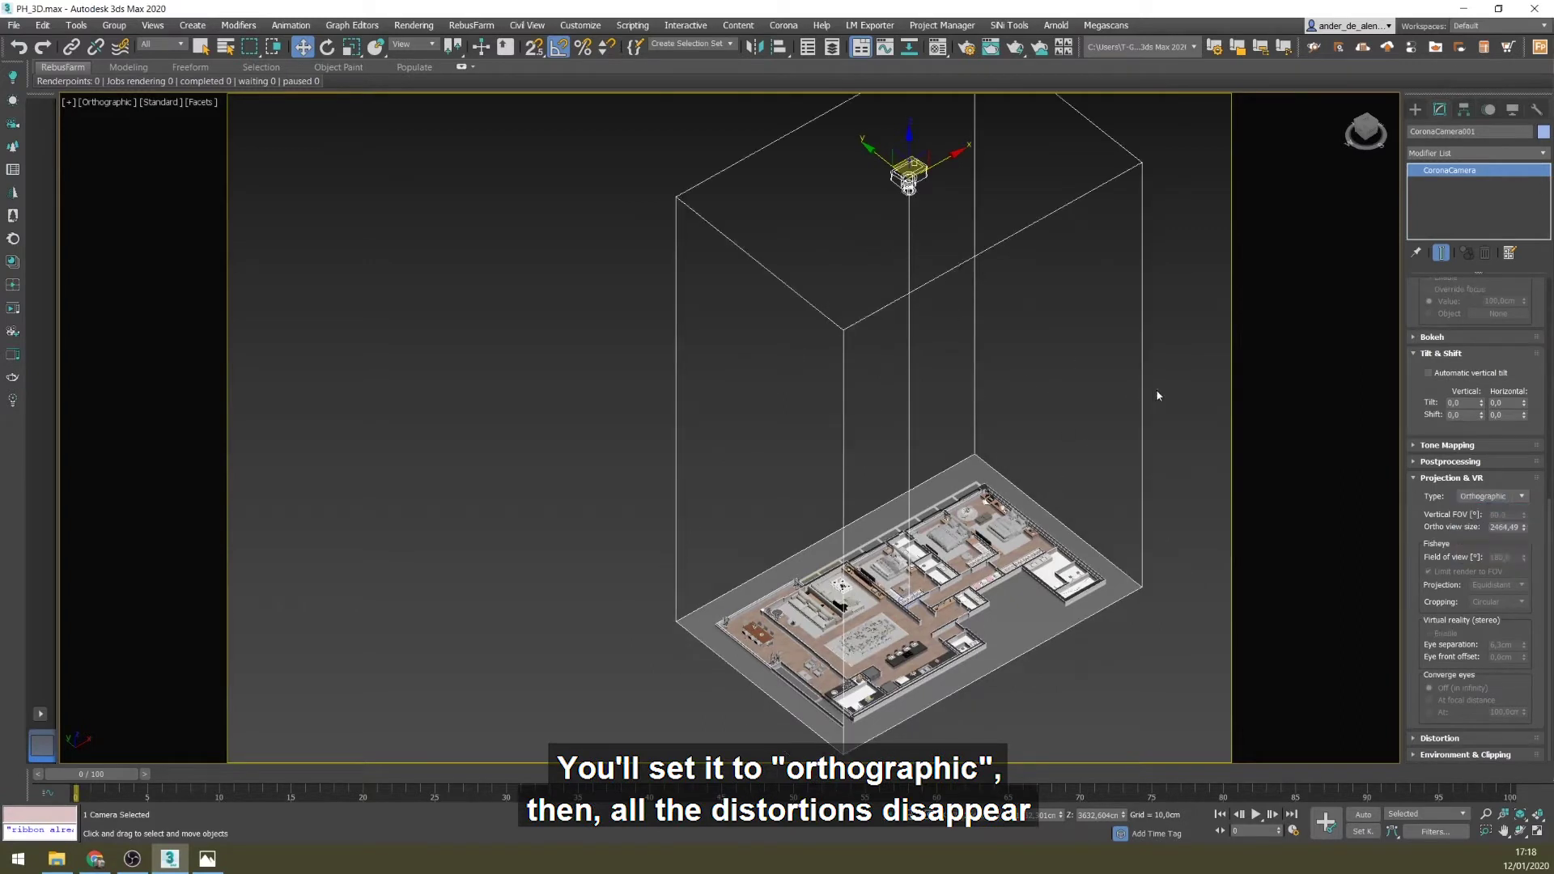
left_click(1199, 405)
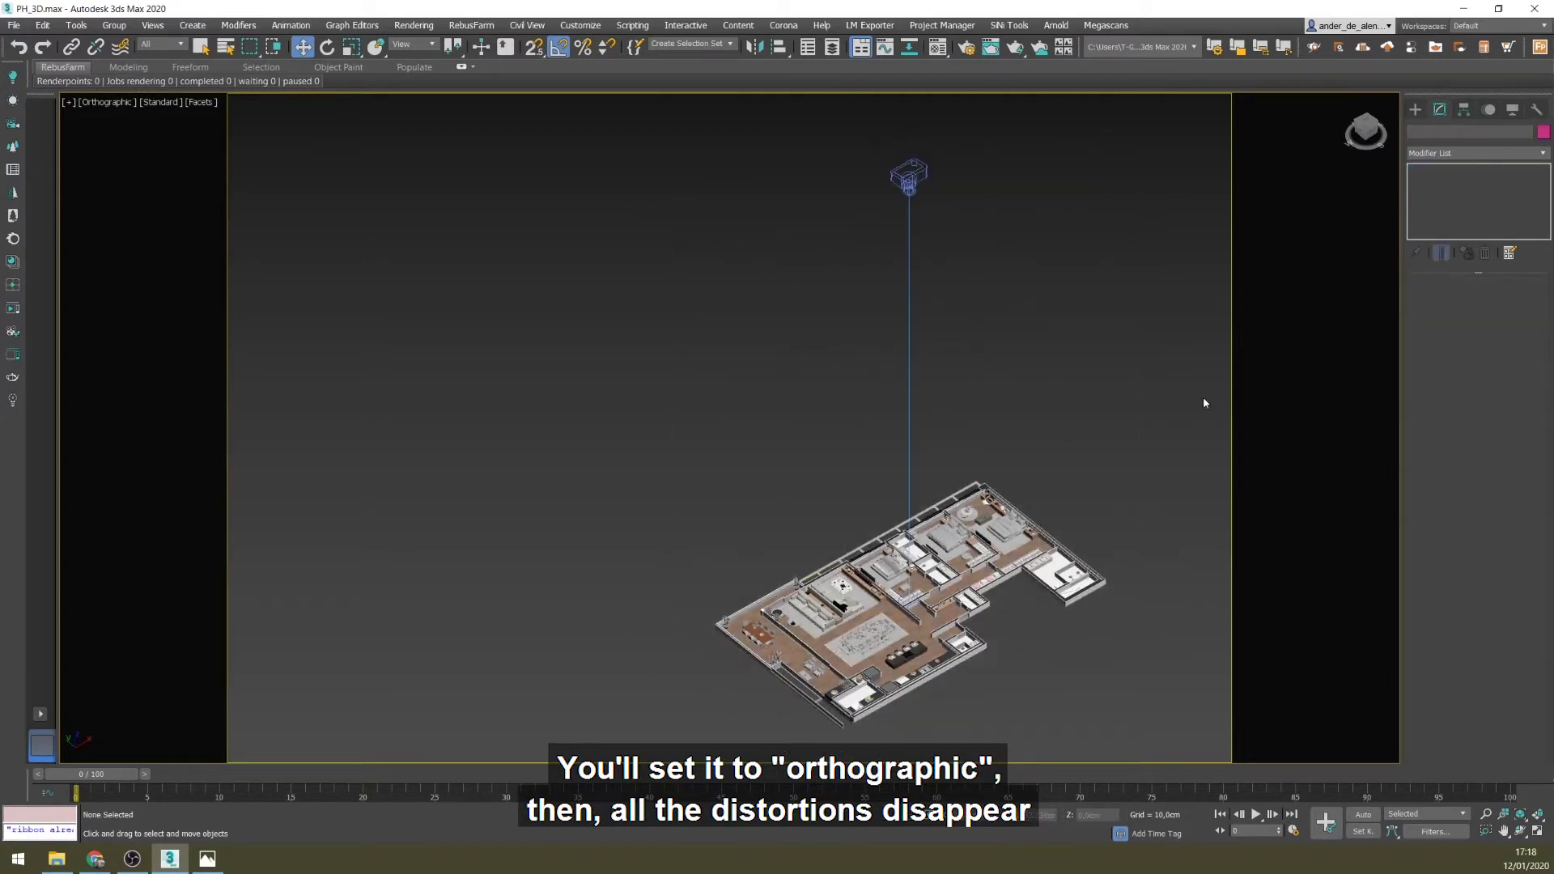
- View the floor plan through the Corona camera, then switch to the Front view
key("c")
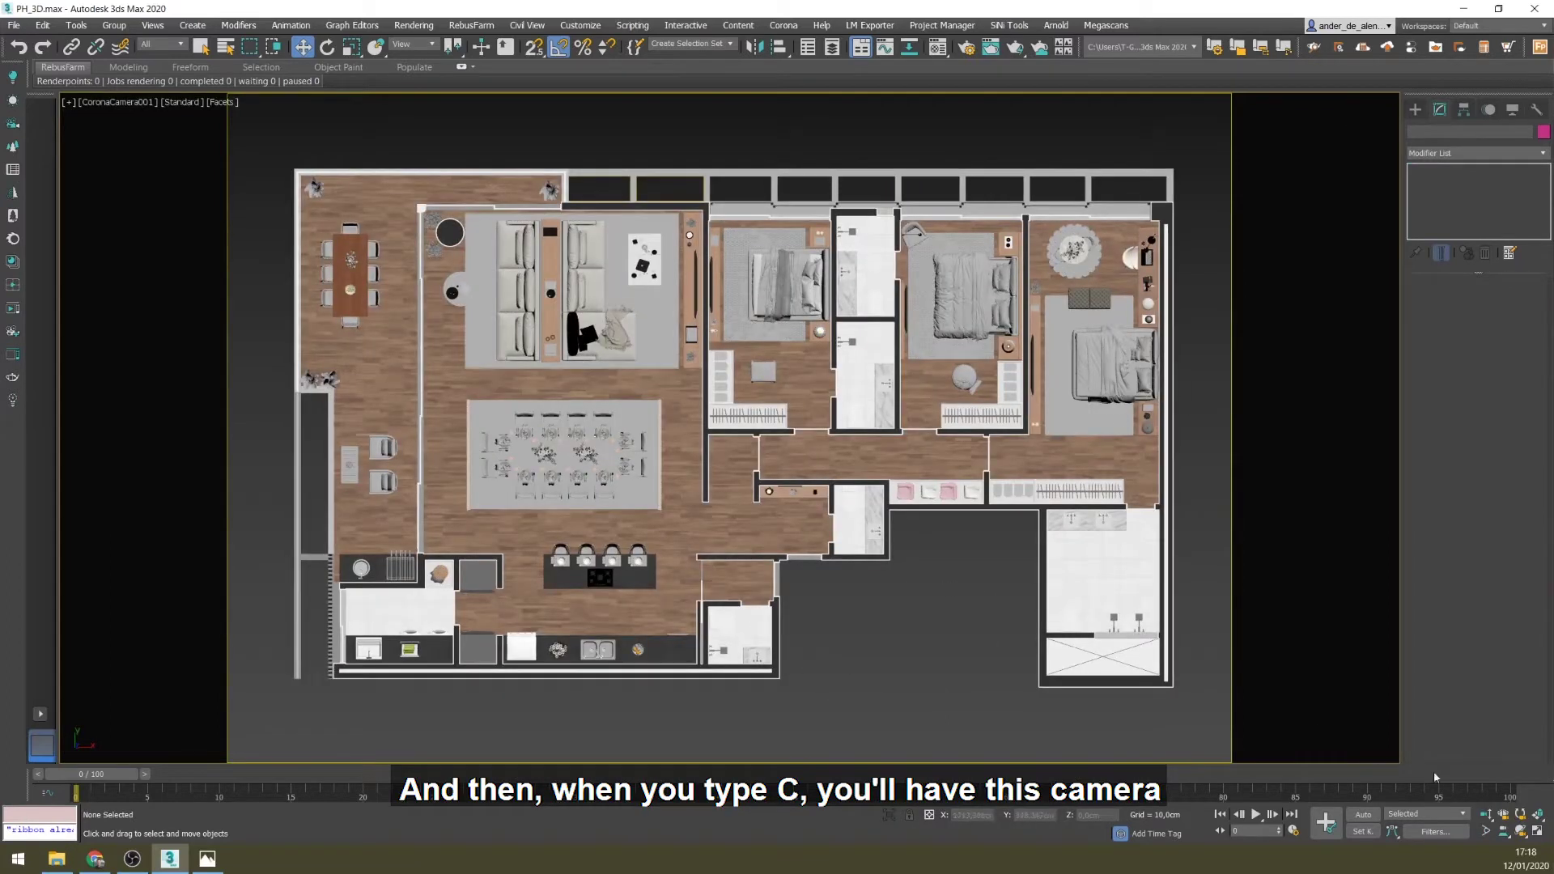
left_click(1486, 815)
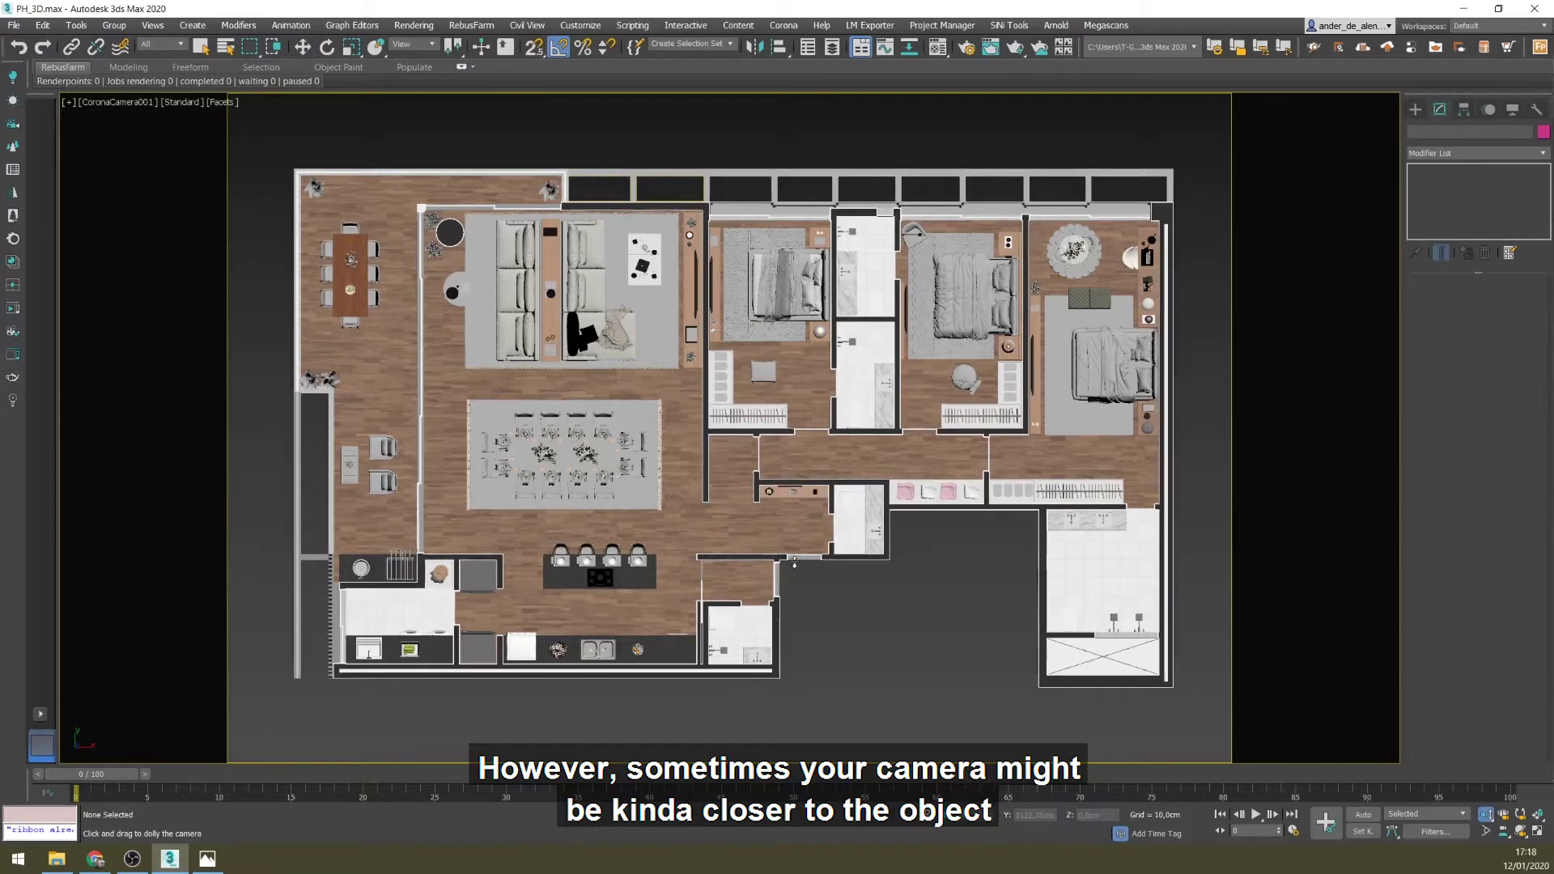
key("q")
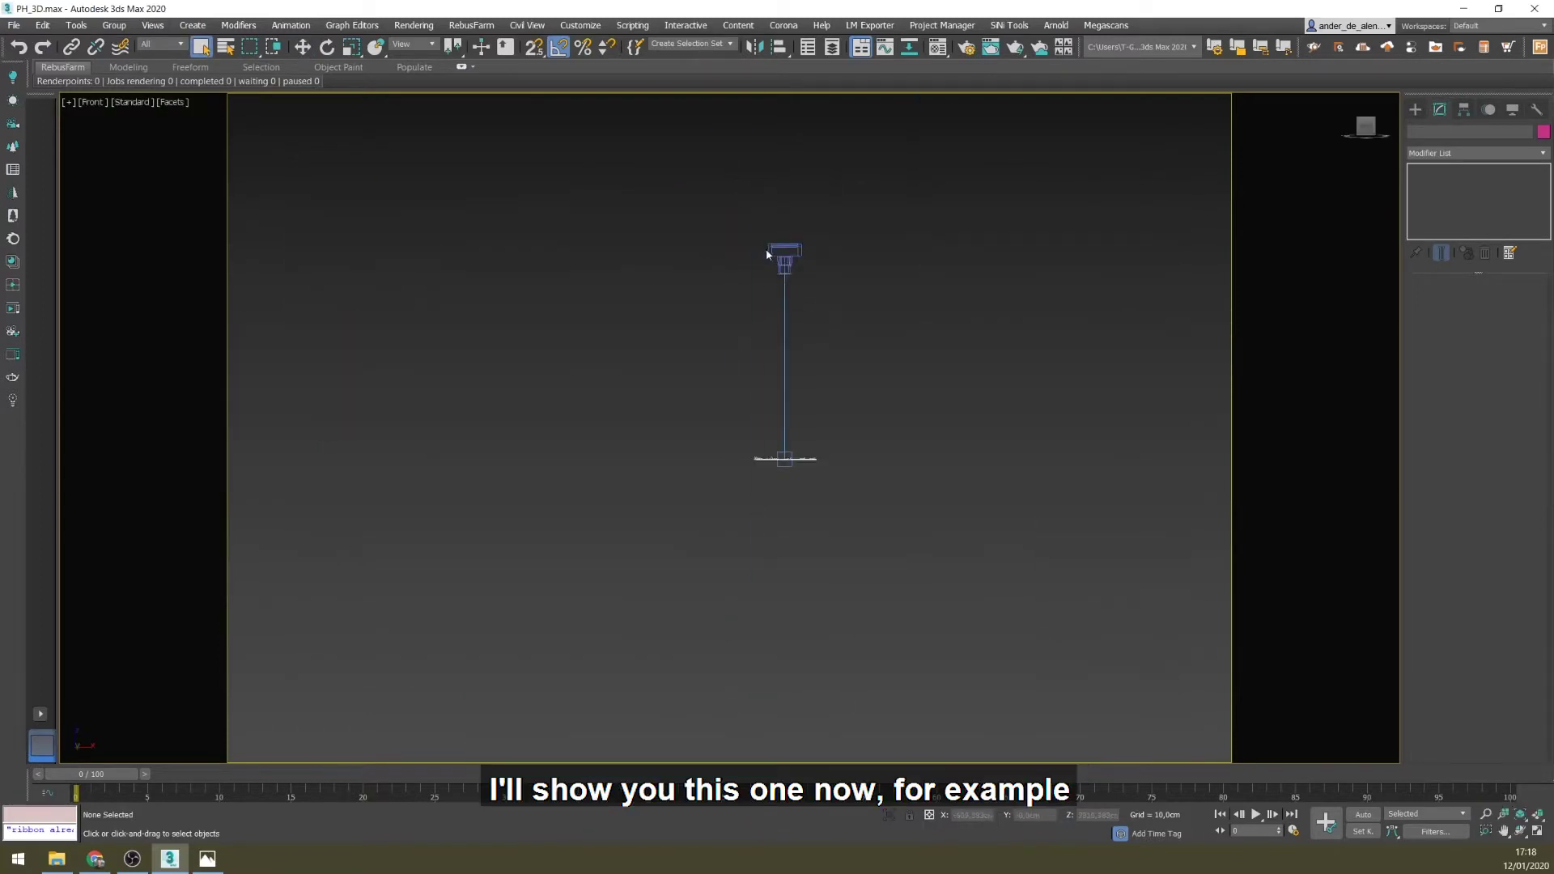
- Move the camera down close to the floor plan in the Front view and look through it
left_click(791, 254)
key("w")
left_click_drag(800, 211, 801, 381)
left_click(895, 340)
key("c")
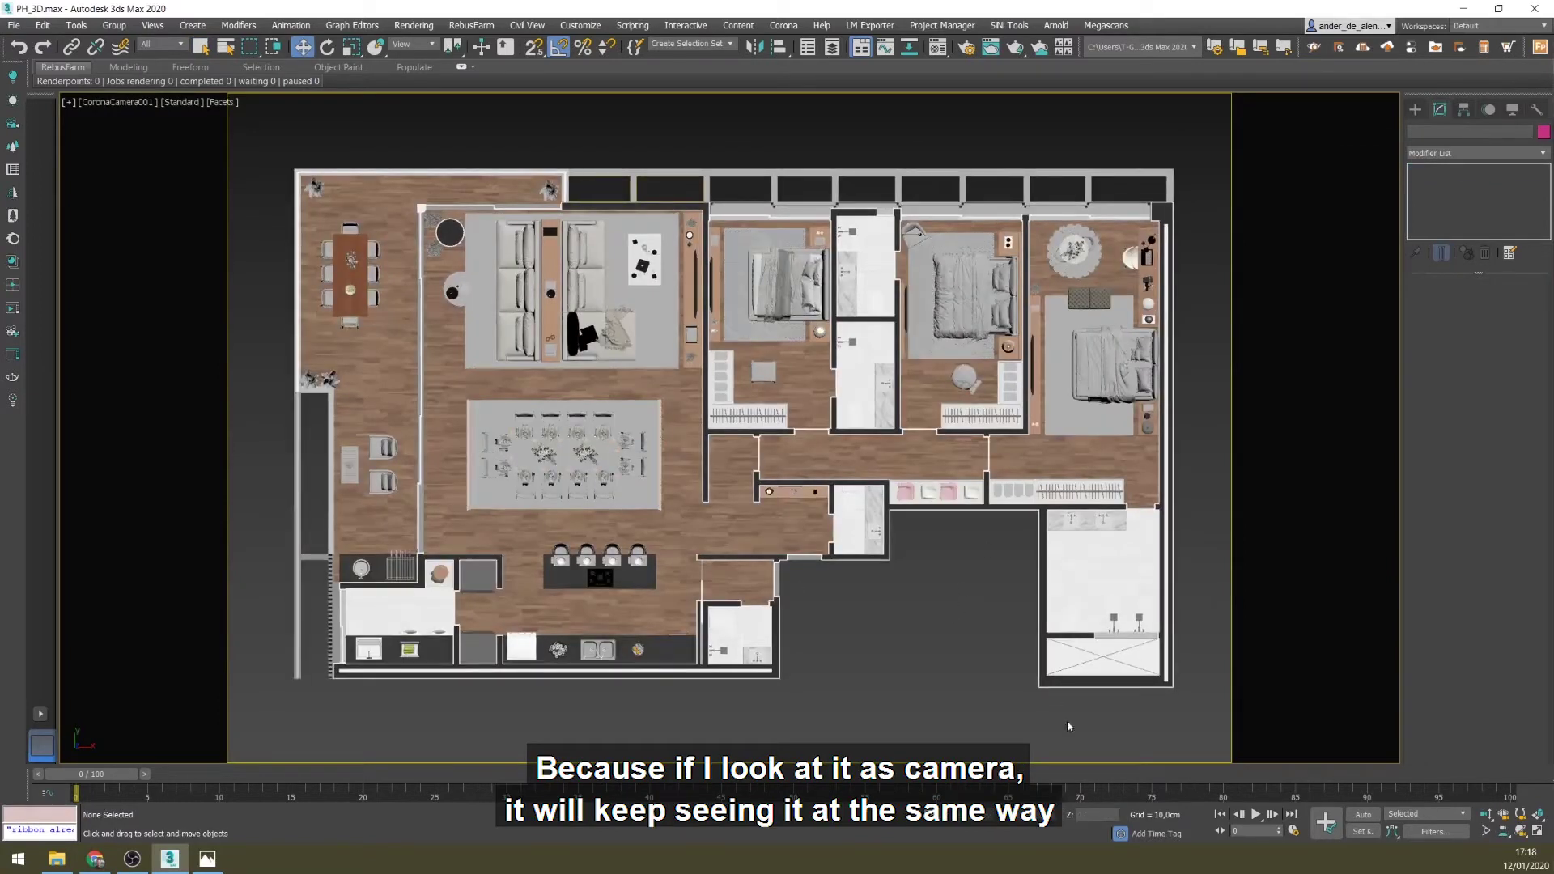
- Show all four viewports with the camera visible in Perspective, and widen the camera's field of view around the plan
key("alt+w")
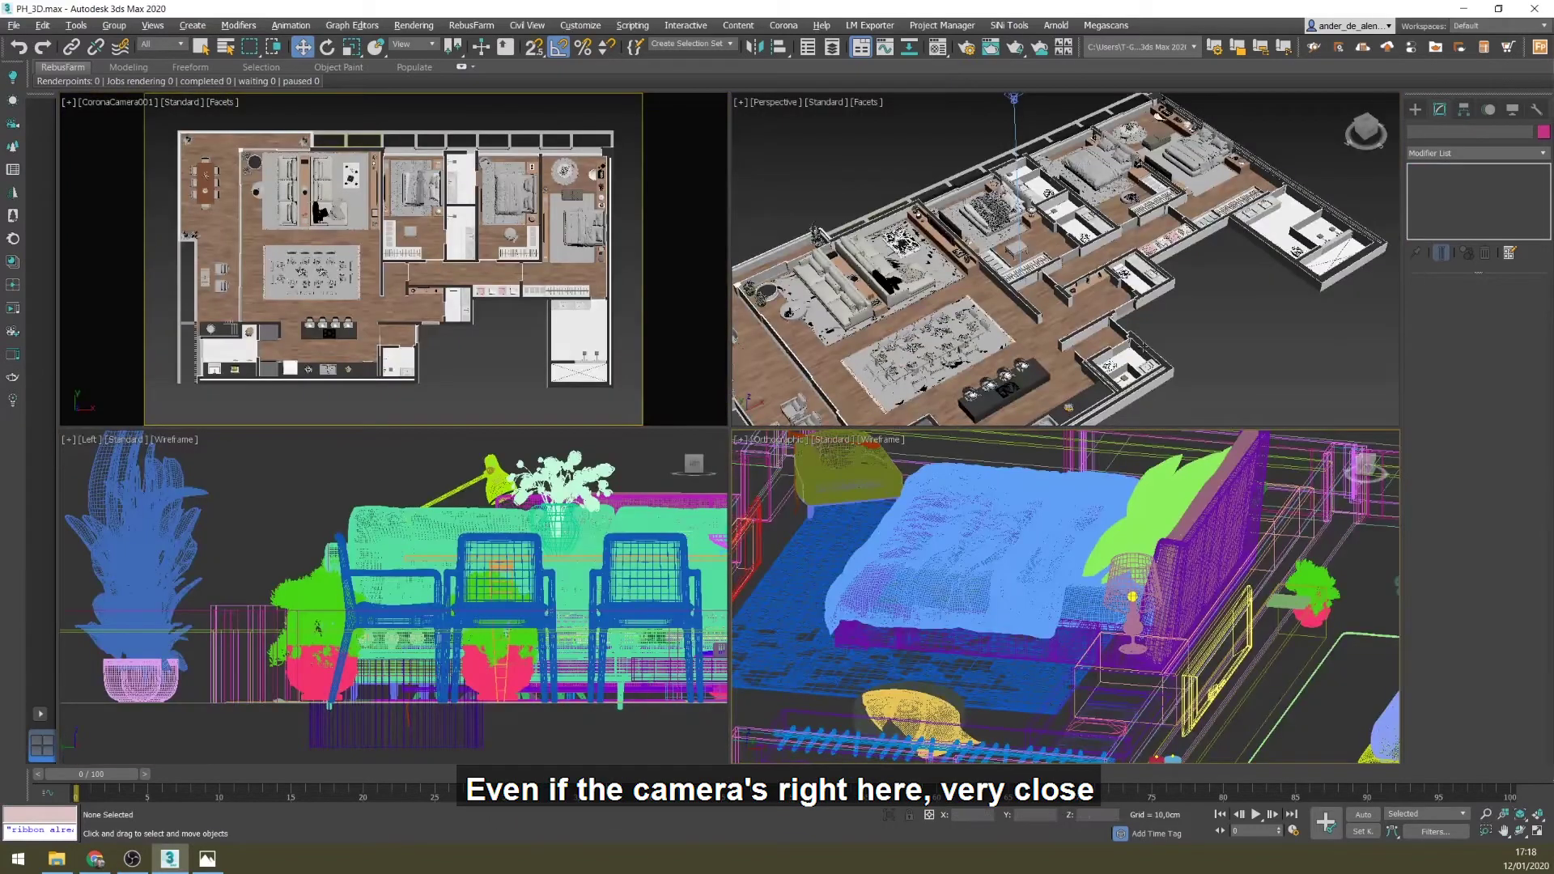
scroll(977, 321, "down", 5)
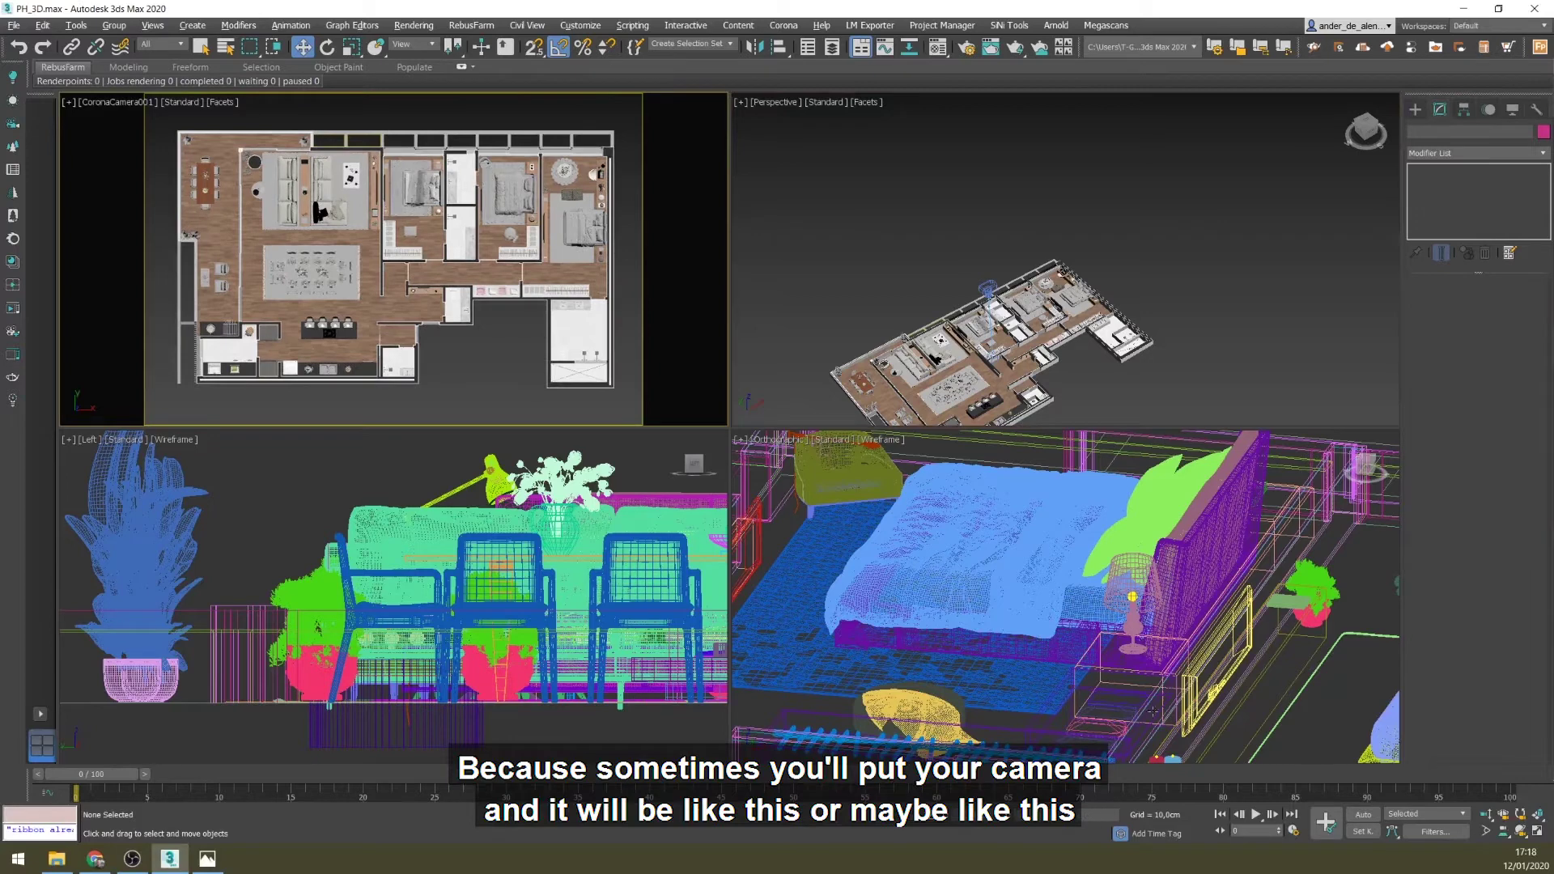
left_click(1486, 832)
left_click_drag(454, 315, 476, 340)
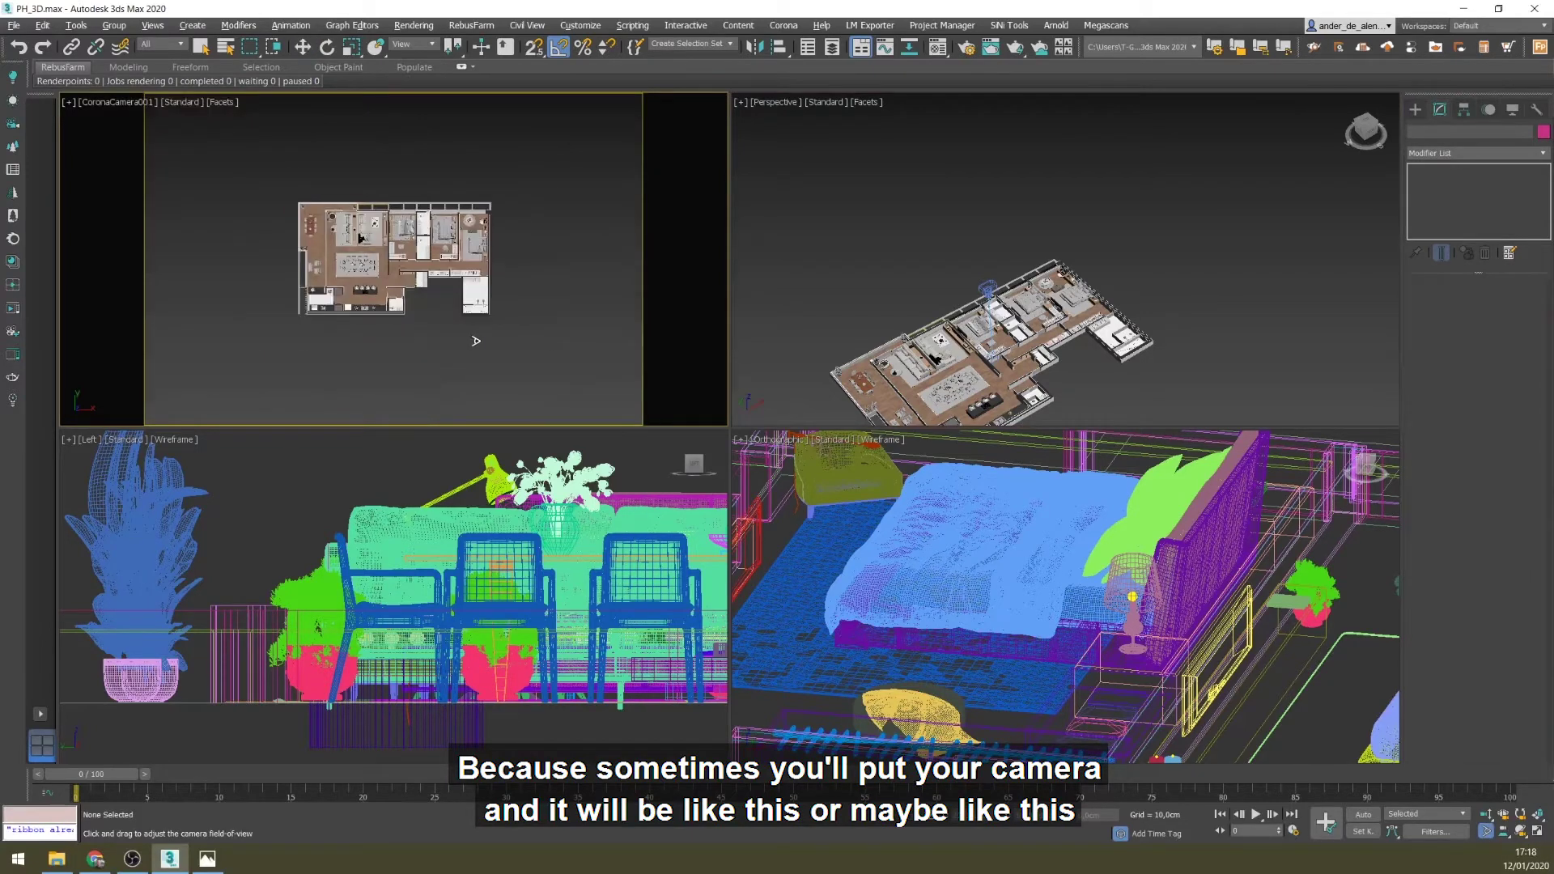
- Dolly the camera farther above the apartment and narrow its field of view until the plan nearly fills the safe frame
left_click(1486, 816)
left_click_drag(523, 328, 557, 444)
mouse_move(631, 342)
left_mouse_down()
mouse_move(623, 288)
mouse_move(611, 338)
left_mouse_up()
left_click(1487, 834)
left_click_drag(423, 298, 436, 201)
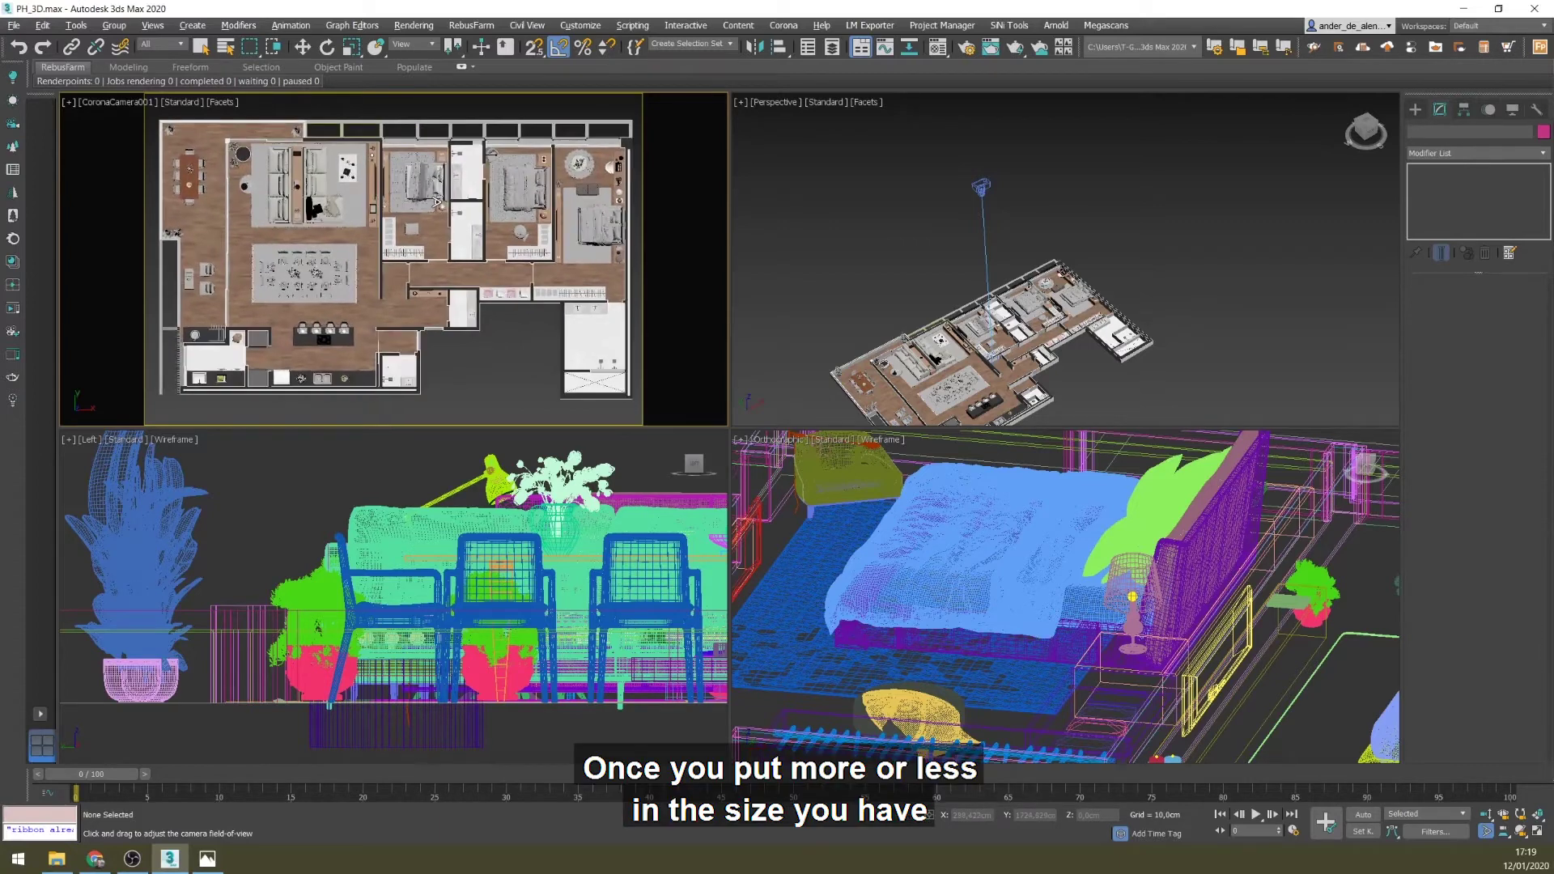
- Maximize the camera viewport and switch to the Photos app to compare it with the rendered floor plan image
left_click(204, 48)
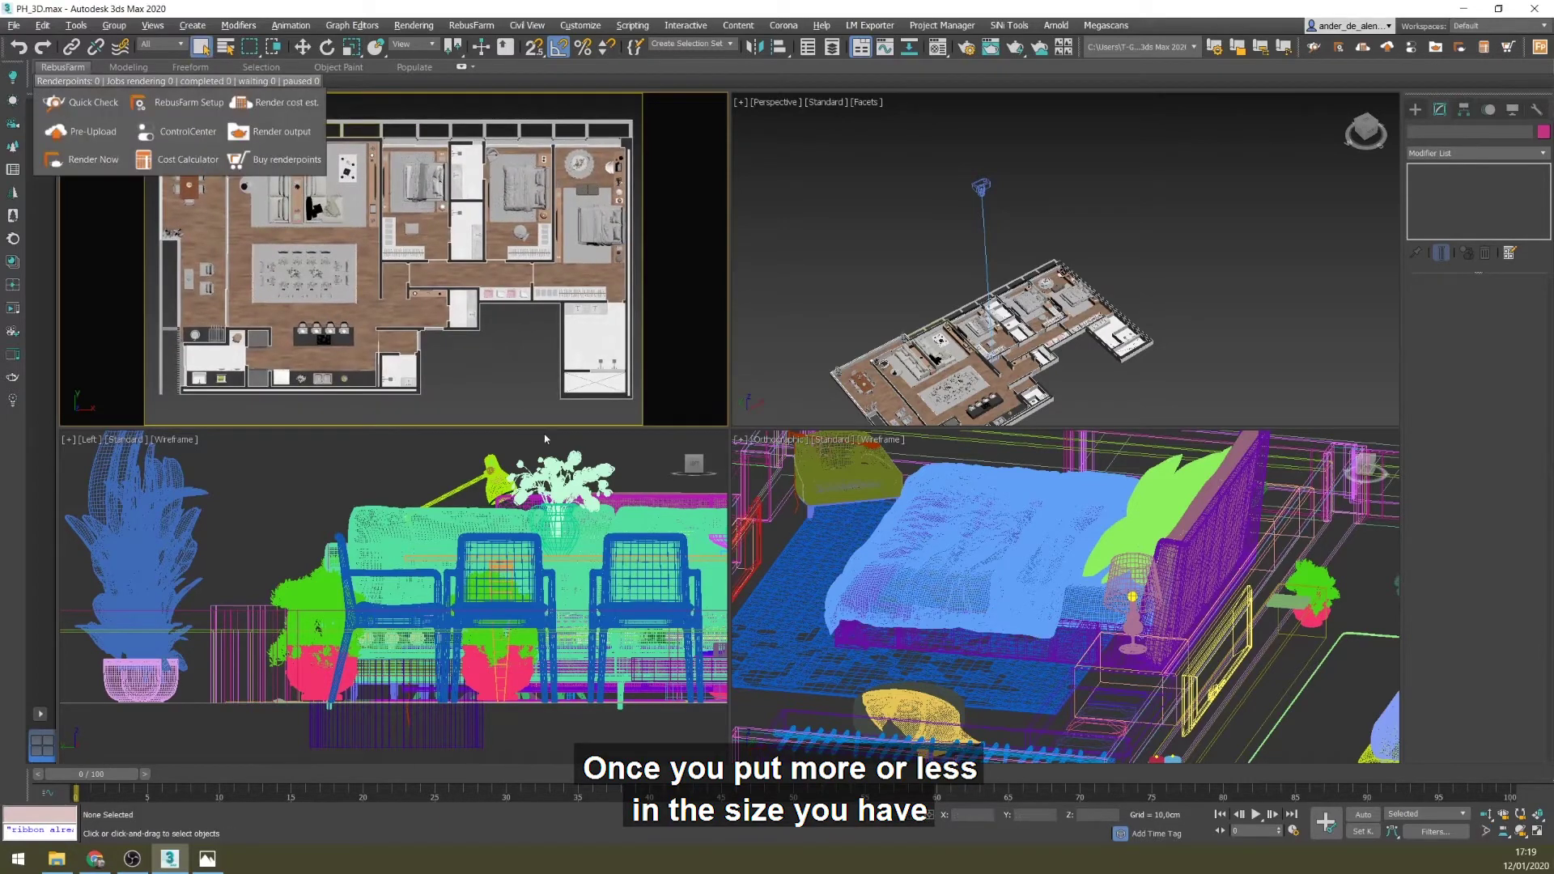
key("alt+w")
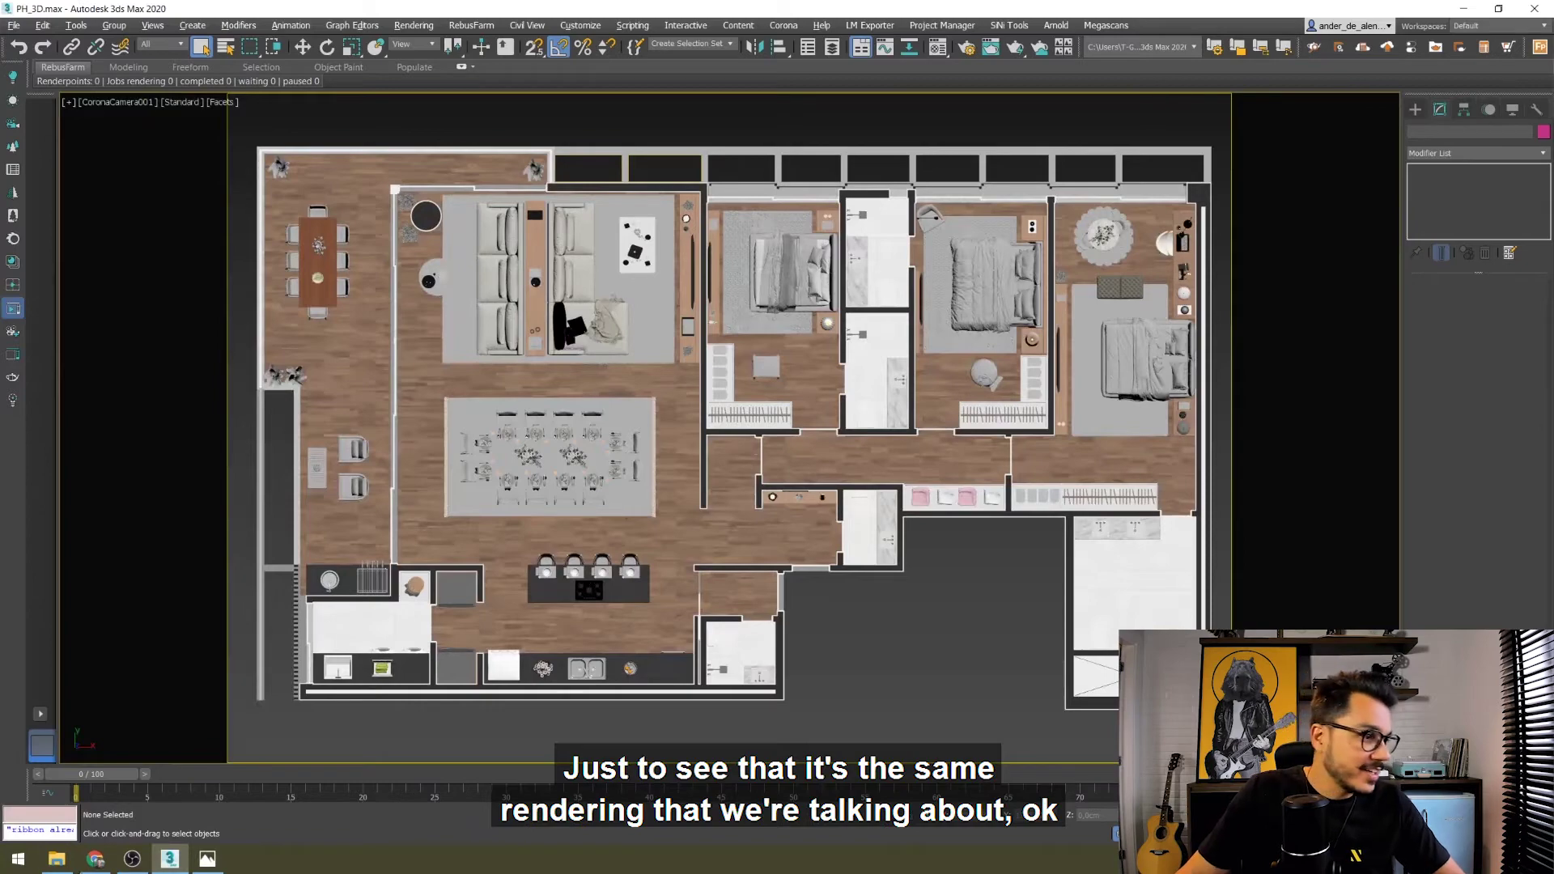
left_click(208, 858)
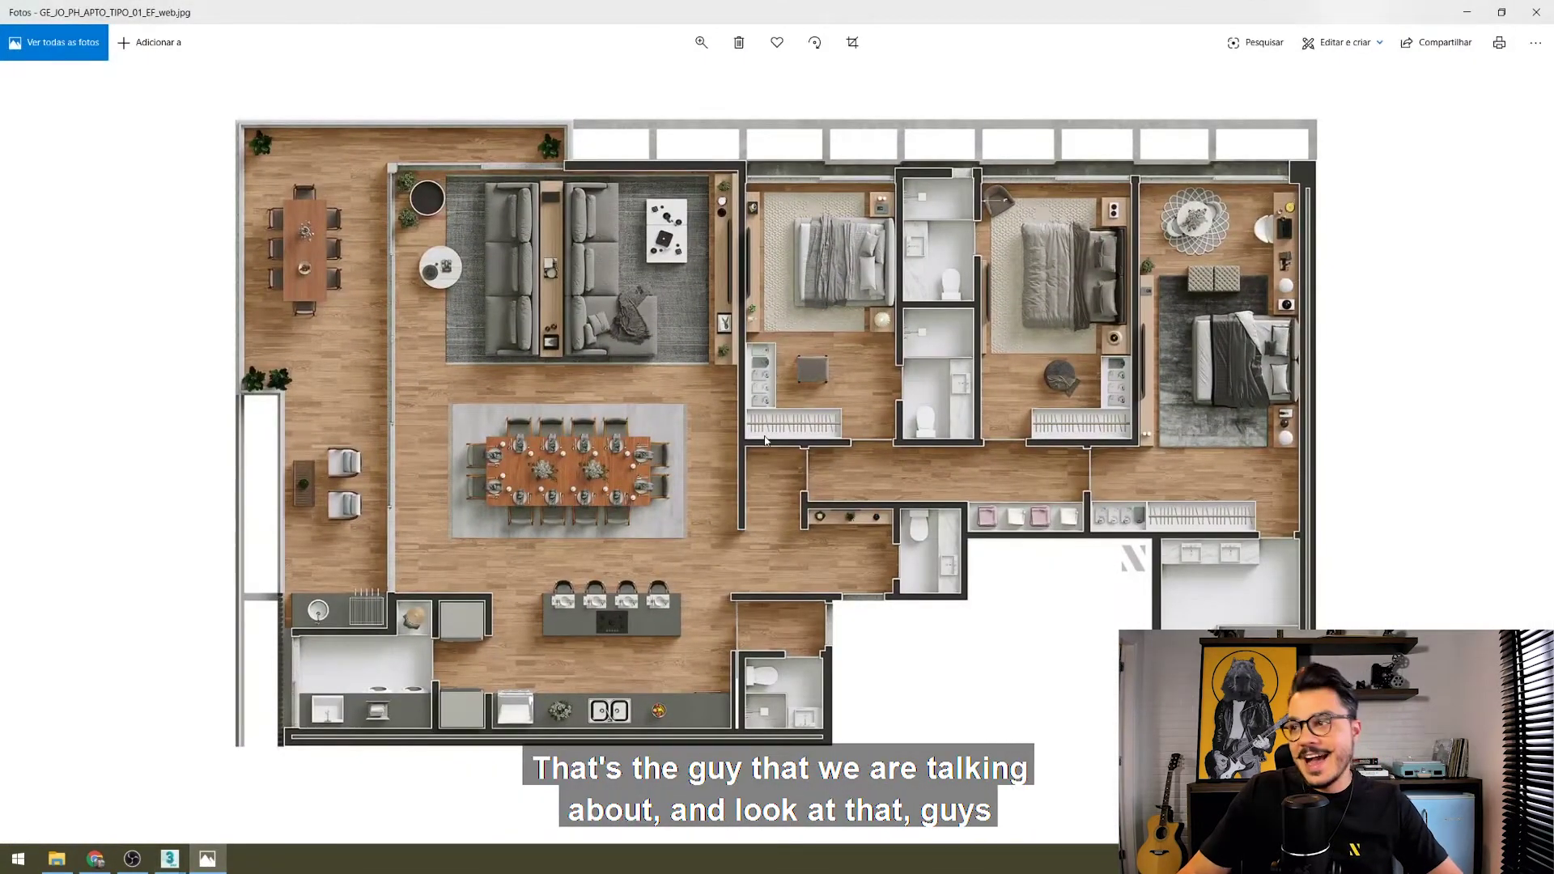